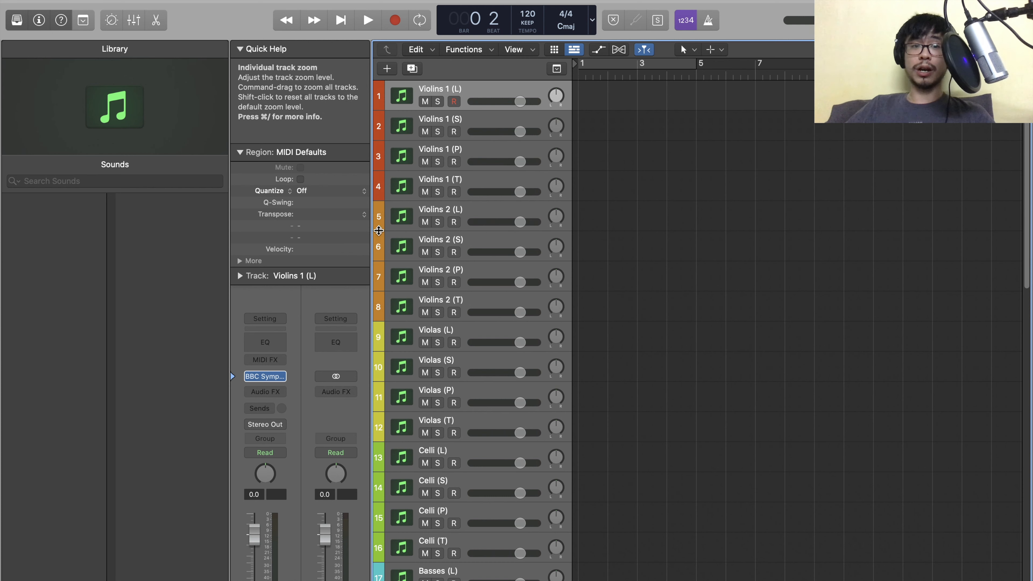
- Open the BBC Symphony Orchestra plug-in on the Violins 1 (L) track, inspect its orchestral sections and close it
left_click(266, 377)
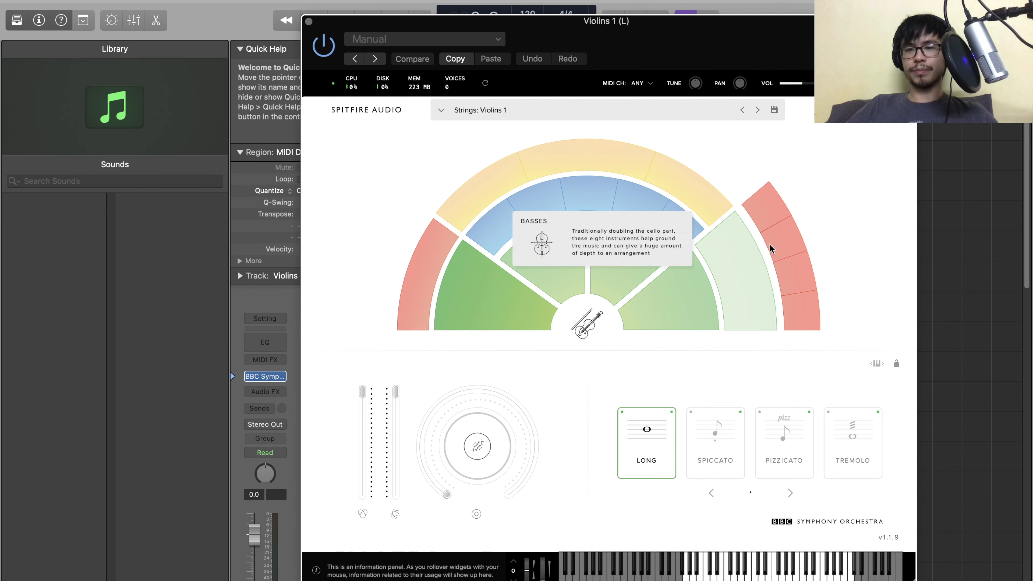
mouse_move(695, 223)
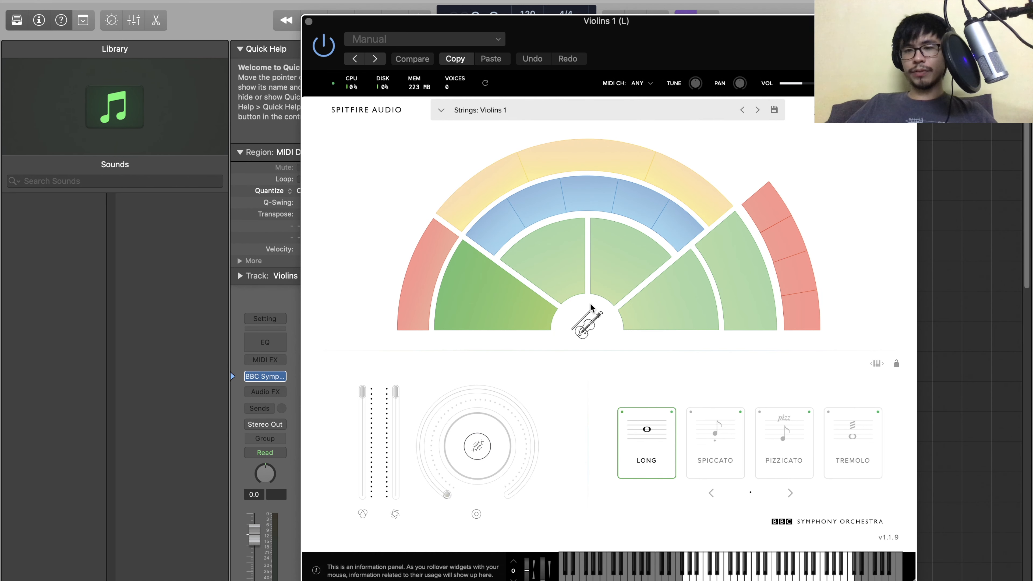
mouse_move(470, 292)
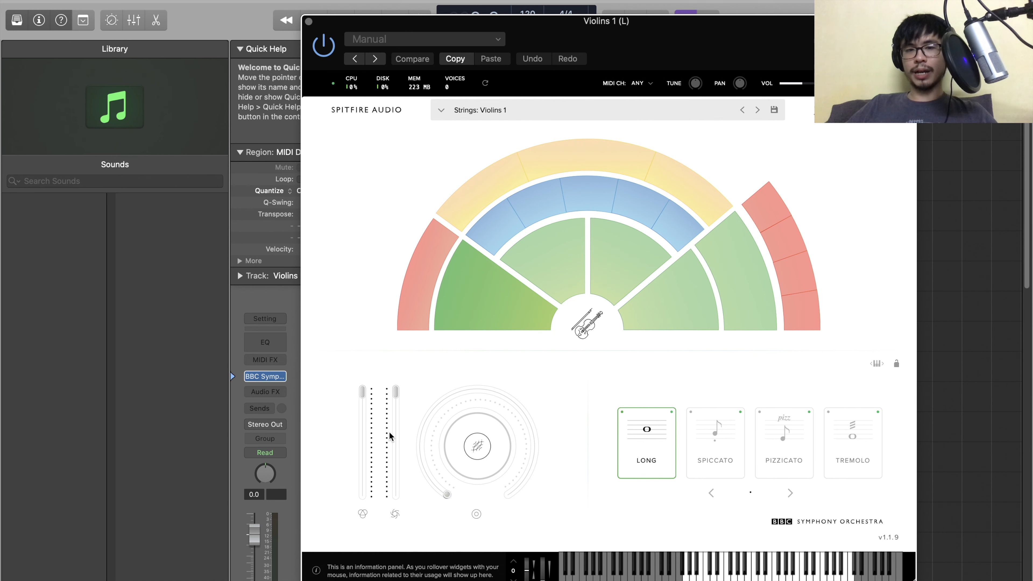
mouse_move(536, 175)
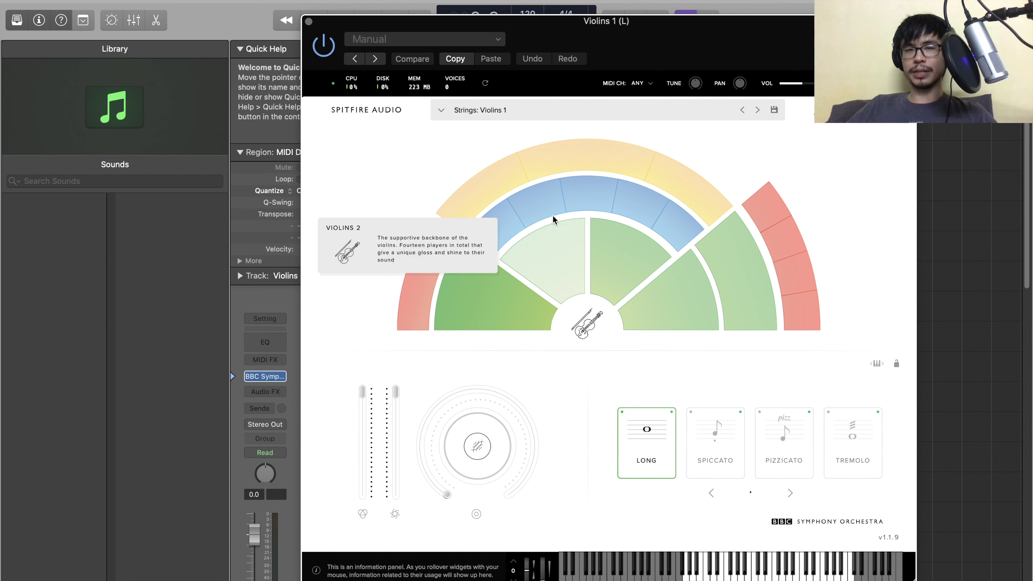
left_click(309, 21)
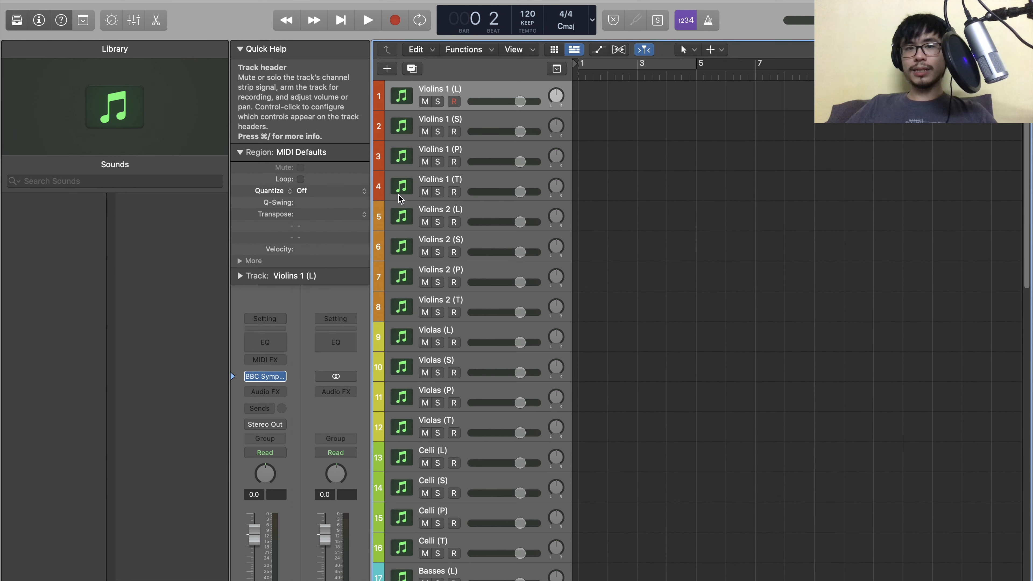
- Look through the orchestral template's track list from the strings down to the percussion and return to Violins 1
scroll(508, 240, "down", 5)
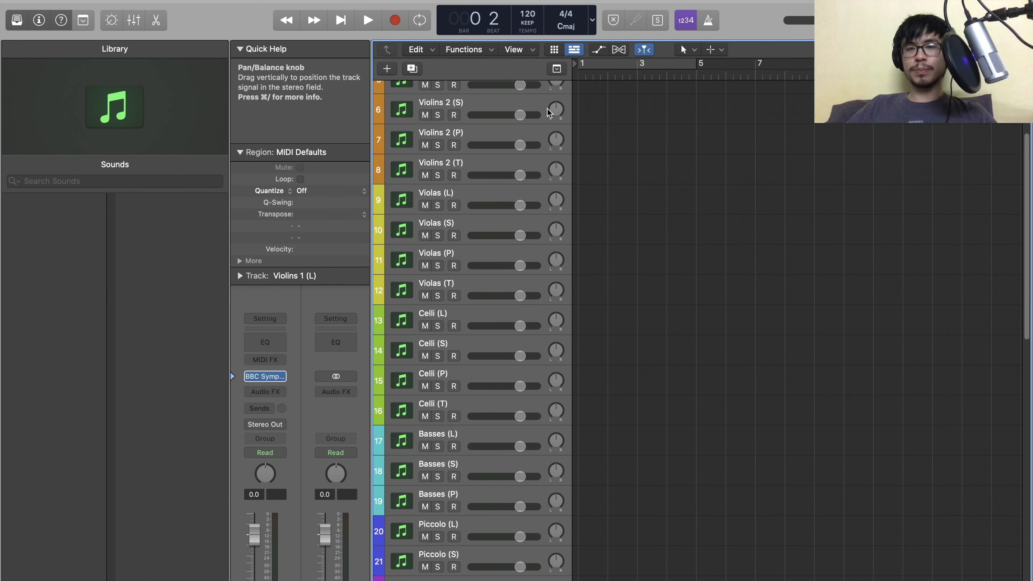
scroll(584, 235, "down", 3)
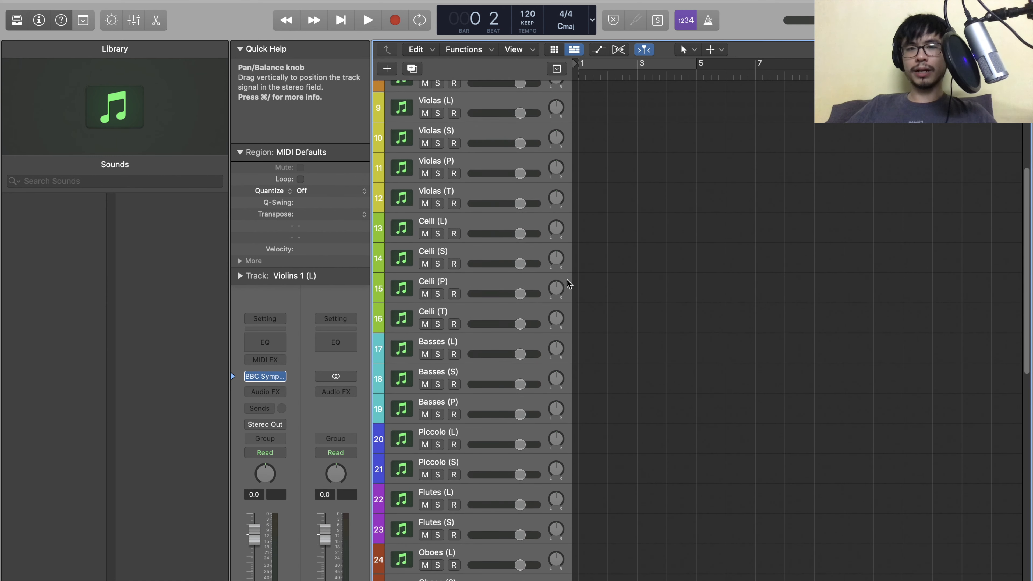
scroll(570, 283, "down", 10)
scroll(454, 338, "down", 4)
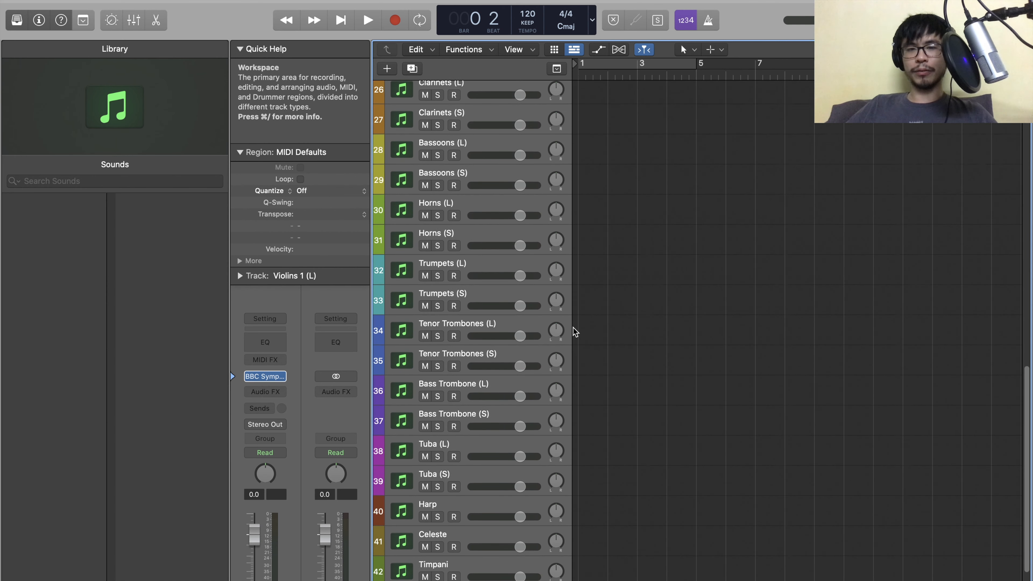
scroll(471, 350, "up", 20)
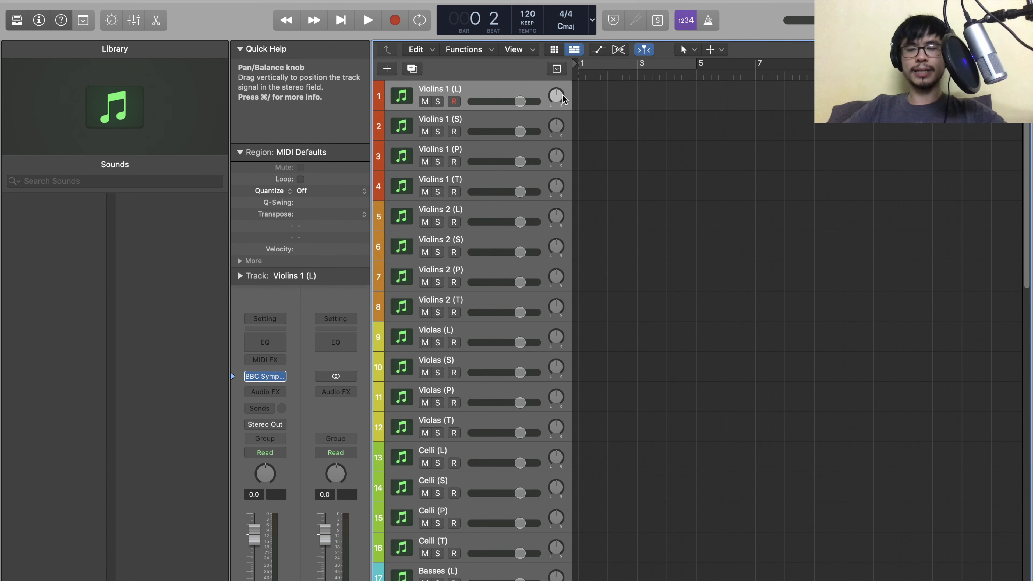
- Audition the Violins 1 (L) track by playing a few notes with Musical Typing
key("super+k")
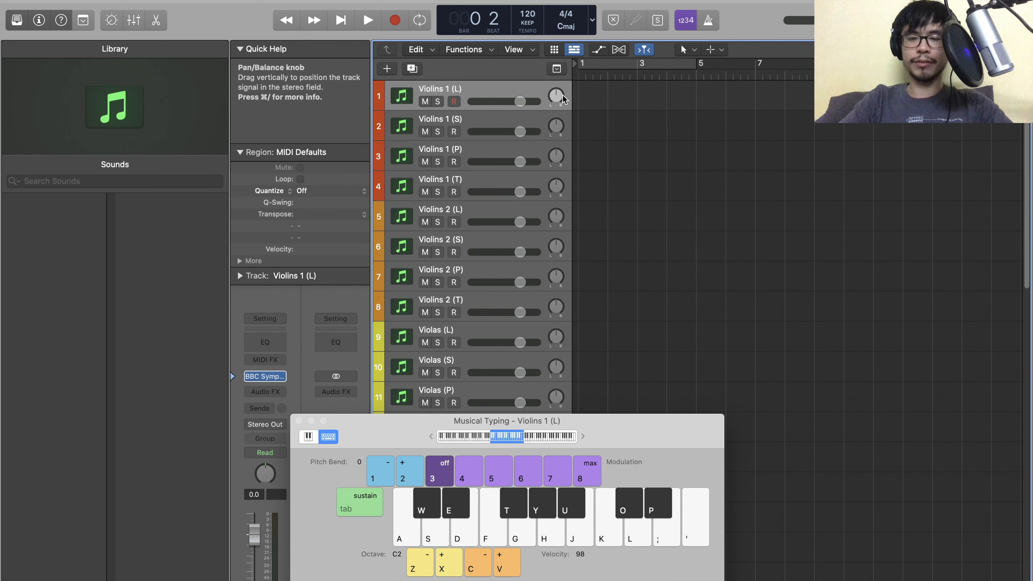
key("g")
key("l")
key("u")
key("h")
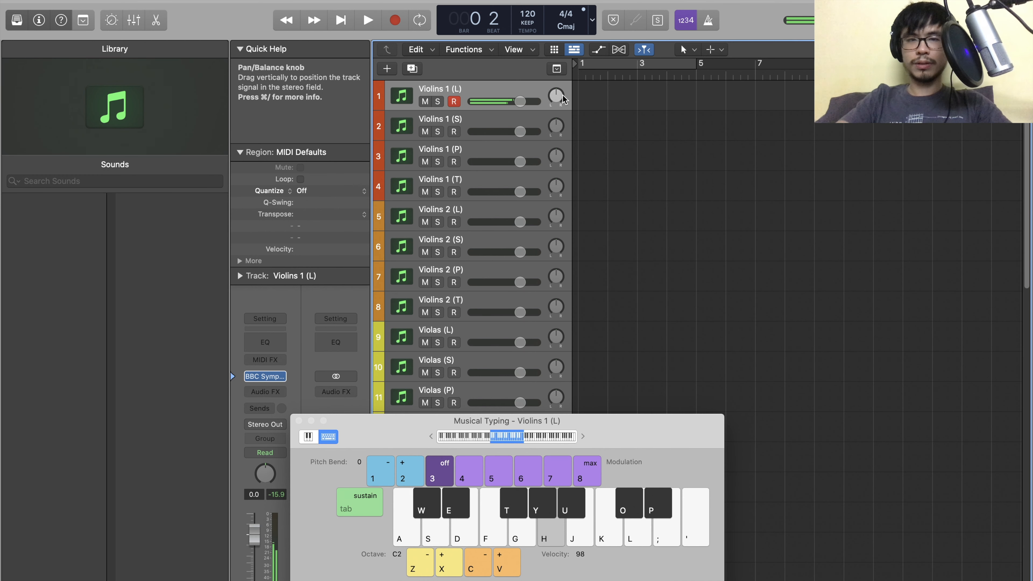
- Audition the Violins 1 (S) and Violins 1 (P) tracks with a few notes each, and close Musical Typing
left_click(495, 123)
key("t")
key("u")
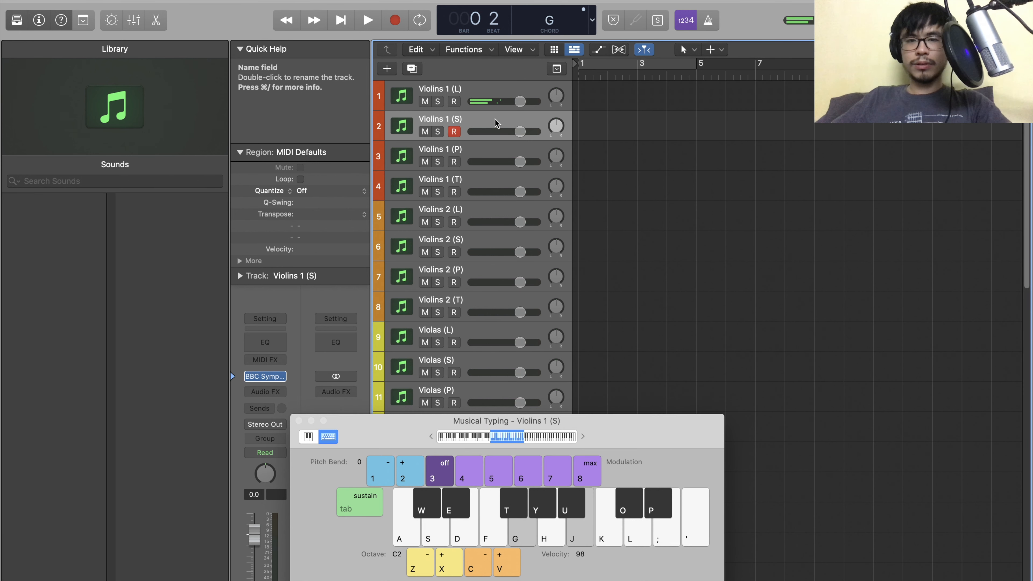
key("g")
left_click(474, 155)
key("g")
key("k")
key("j")
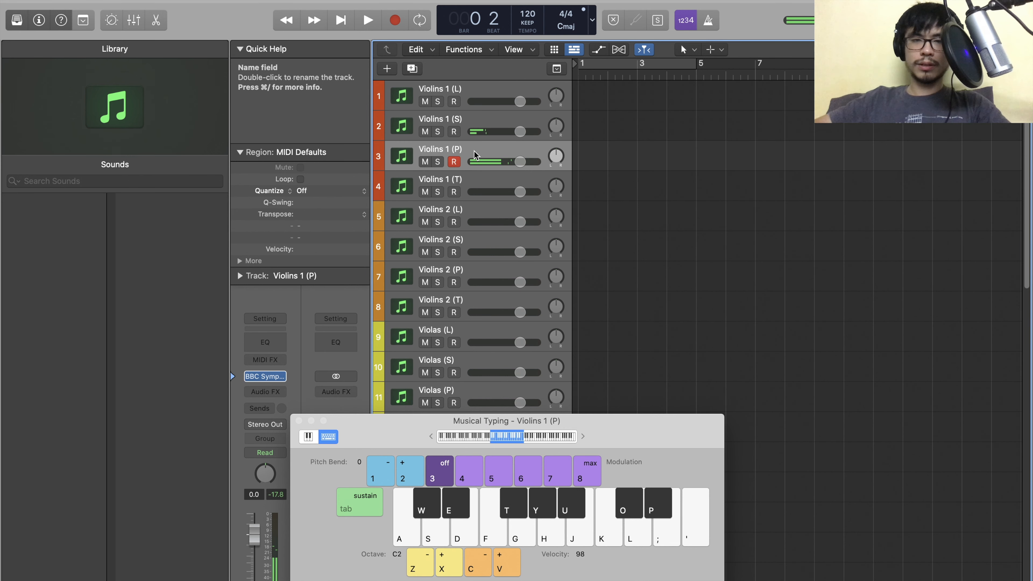
key("super+k")
- Skim the whole template track list once more, from the first track to the last and back
scroll(1025, 142, "down", 20)
scroll(1025, 142, "up", 20)
scroll(1025, 143, "up", 3)
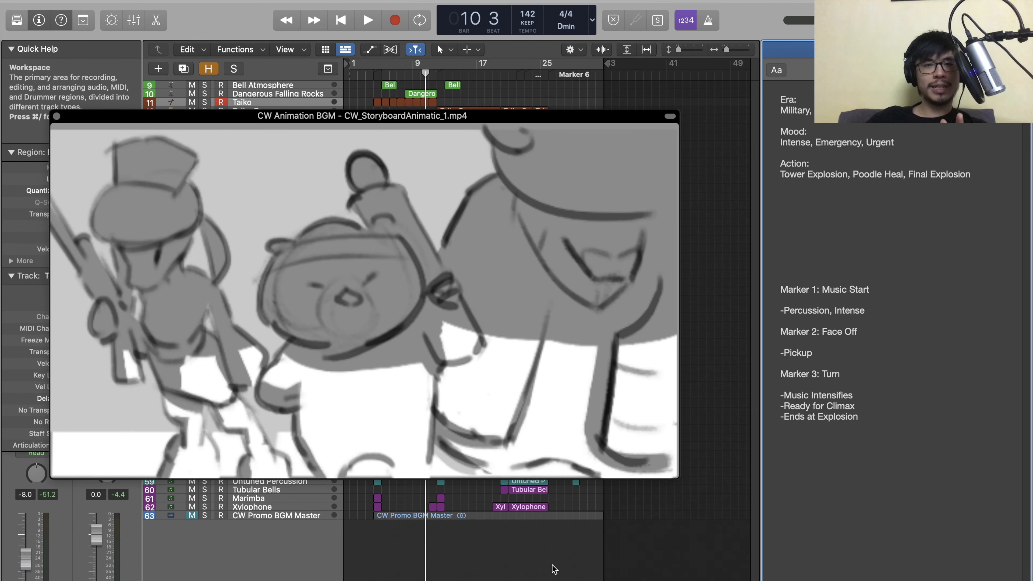
- Scrub the CW_StoryboardAnimatic_1.mp4 movie forward to 00:28 and back to about bar 14
mouse_move(171, 470)
left_click_drag(250, 461, 403, 460)
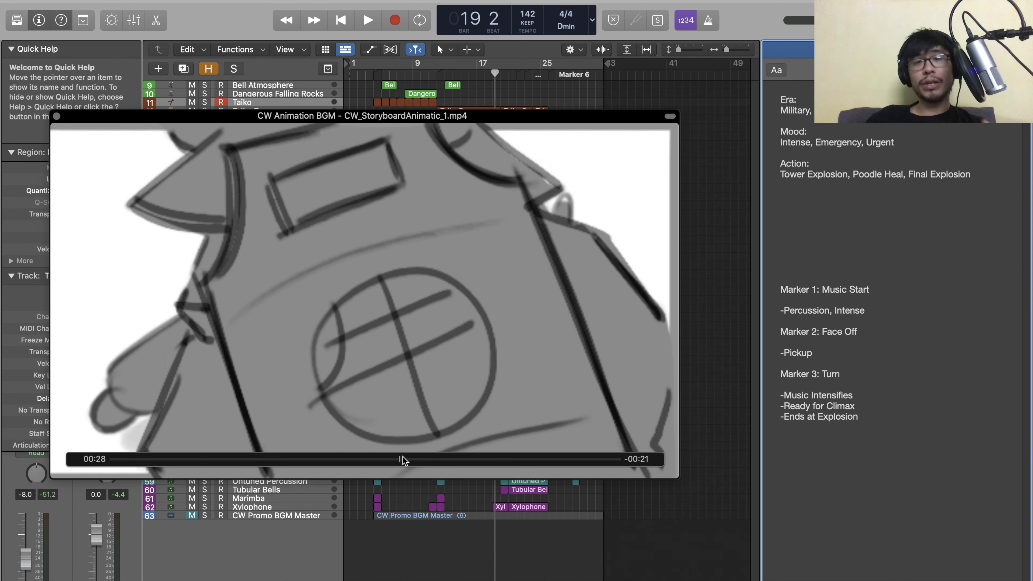
left_click_drag(402, 460, 321, 461)
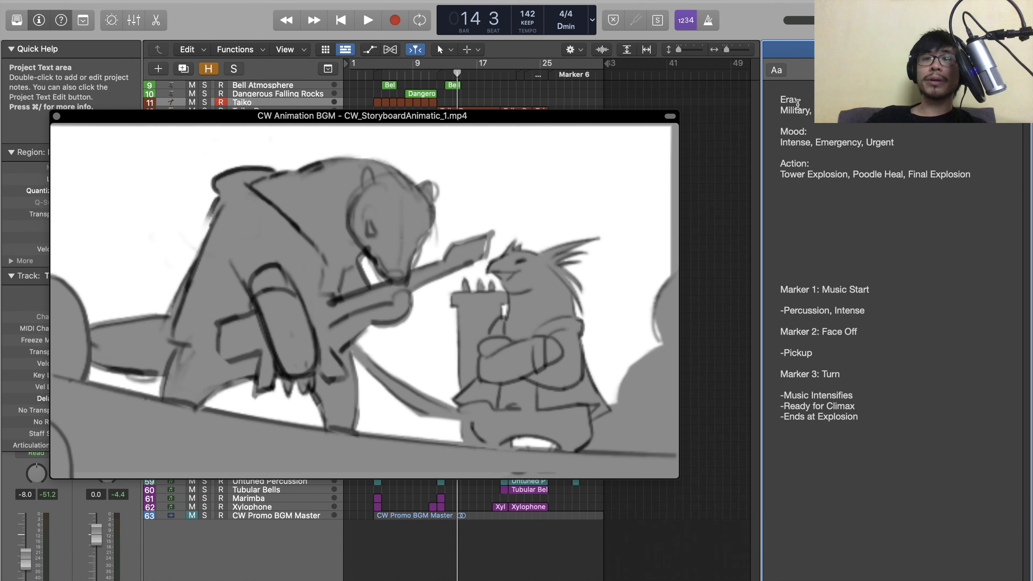
- View the animatic's key scenes with the playhead at bars 4, 23 and 30, and close the floating movie window
mouse_move(411, 293)
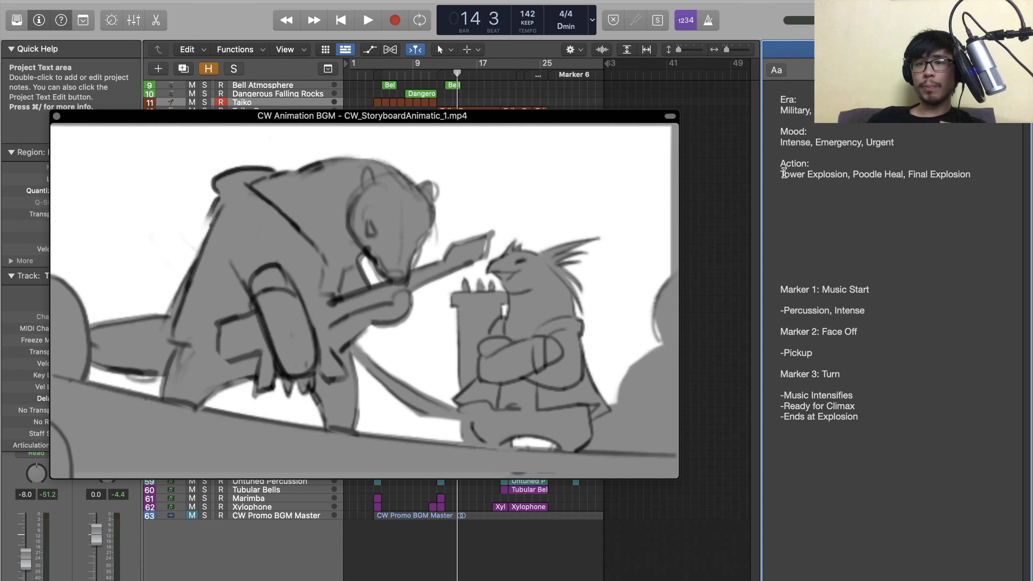
left_click(405, 77)
left_click_drag(405, 82, 371, 89)
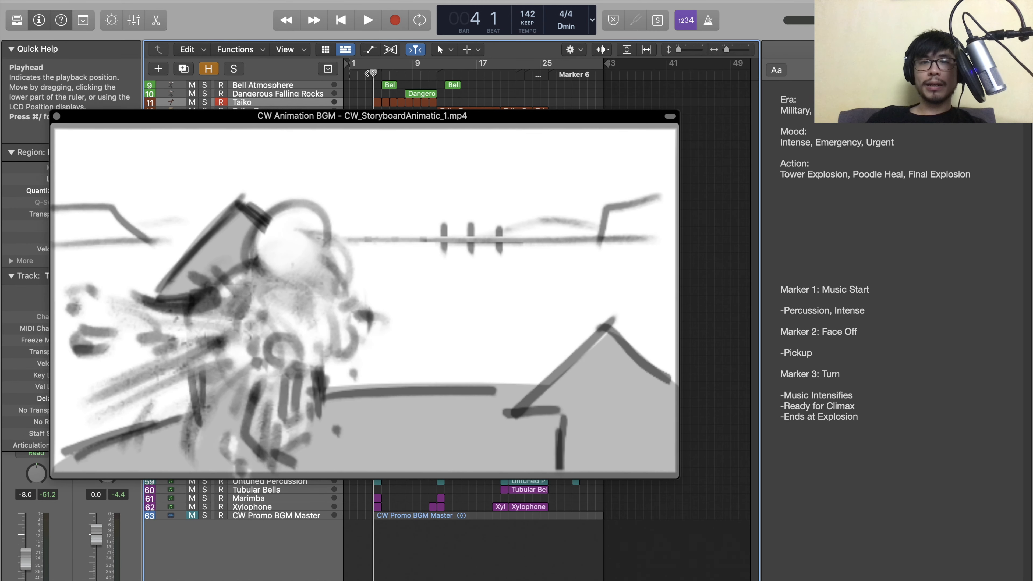
left_click_drag(372, 73, 523, 73)
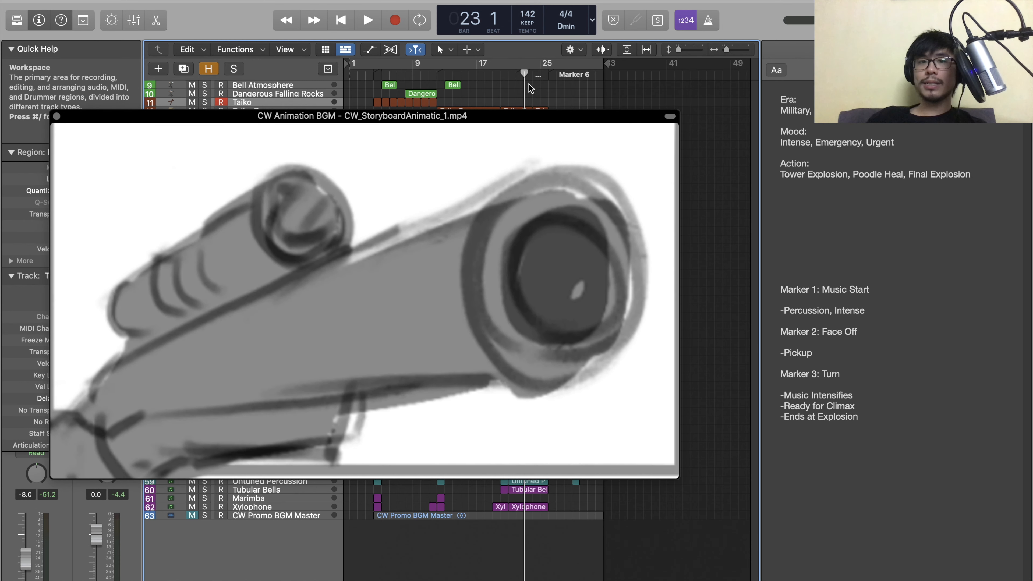
left_click_drag(524, 73, 579, 75)
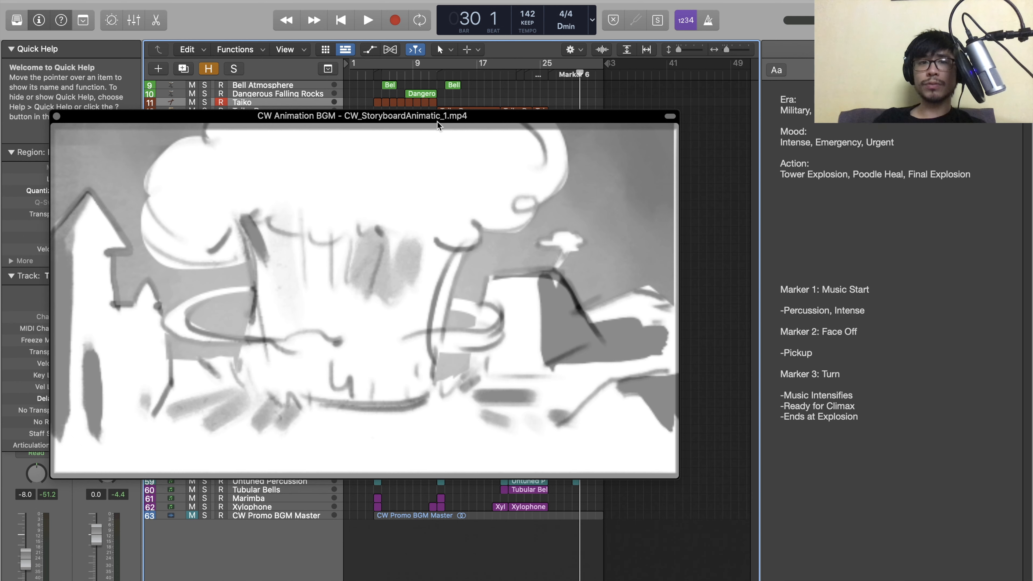
left_click(57, 116)
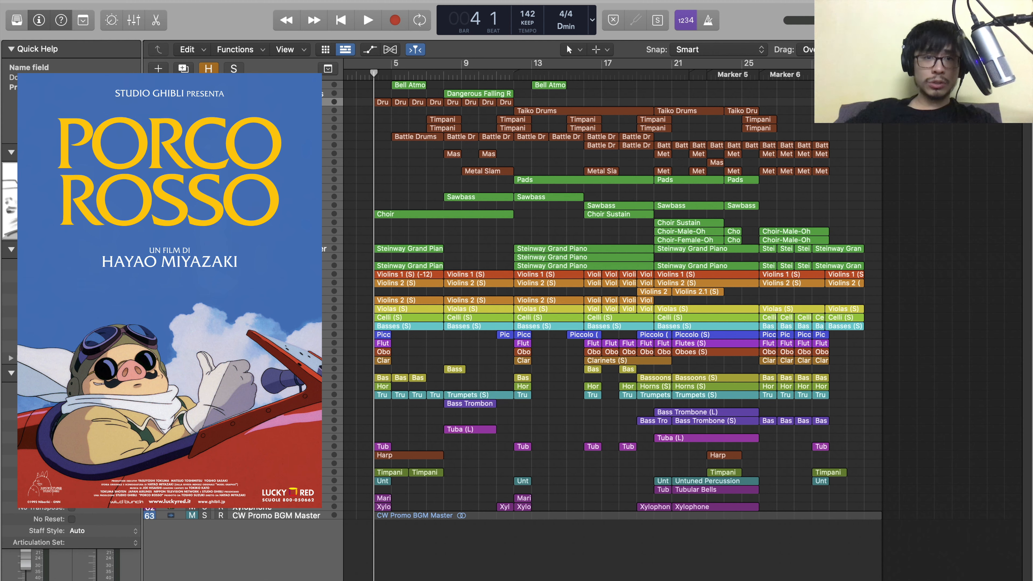
- Mute the percussion tracks from Taiko through Metal Slam and play the score without them from bar 12 to bar 16
left_click(275, 171, "shift")
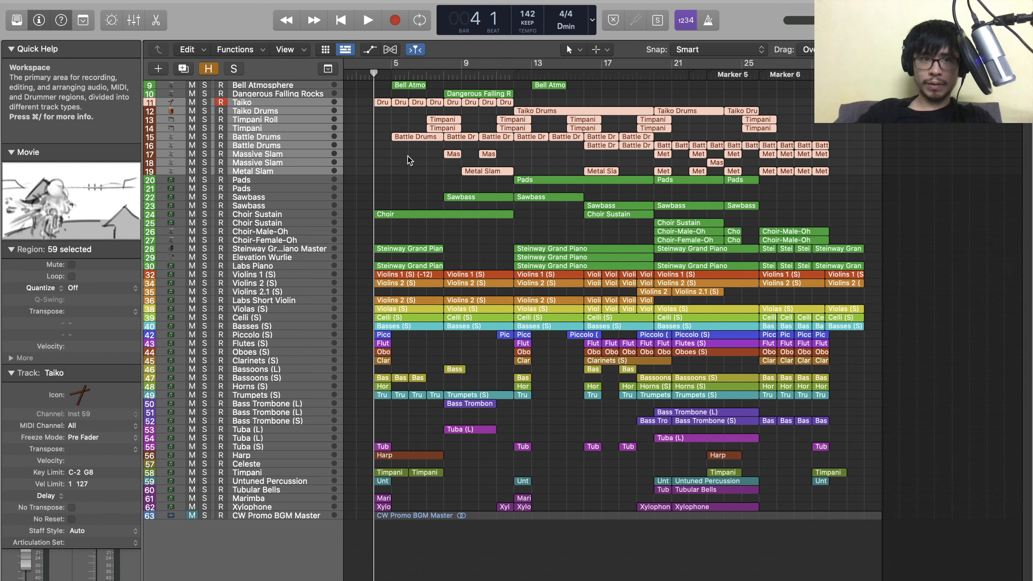
key("ctrl+m")
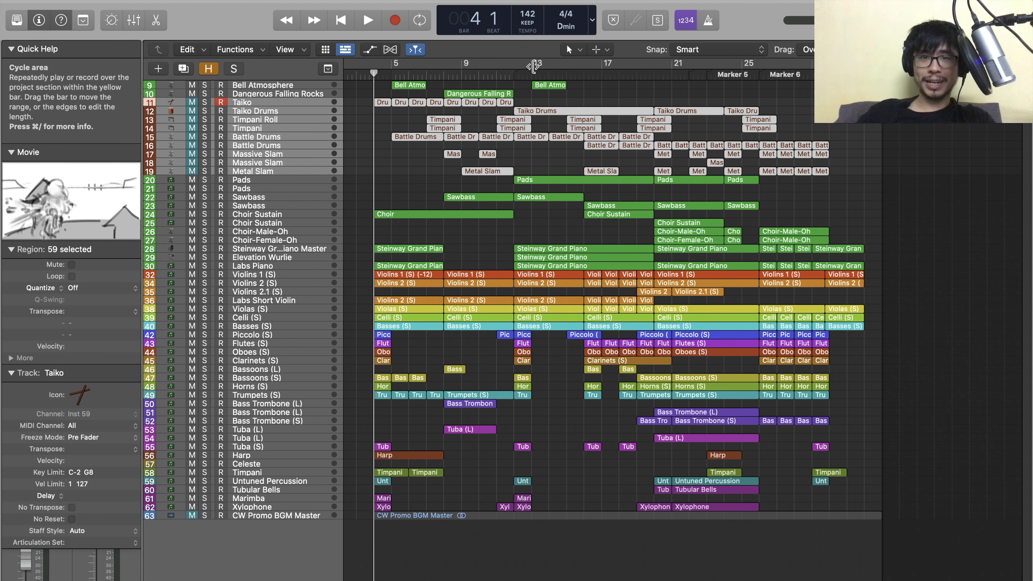
left_click_drag(521, 76, 512, 76)
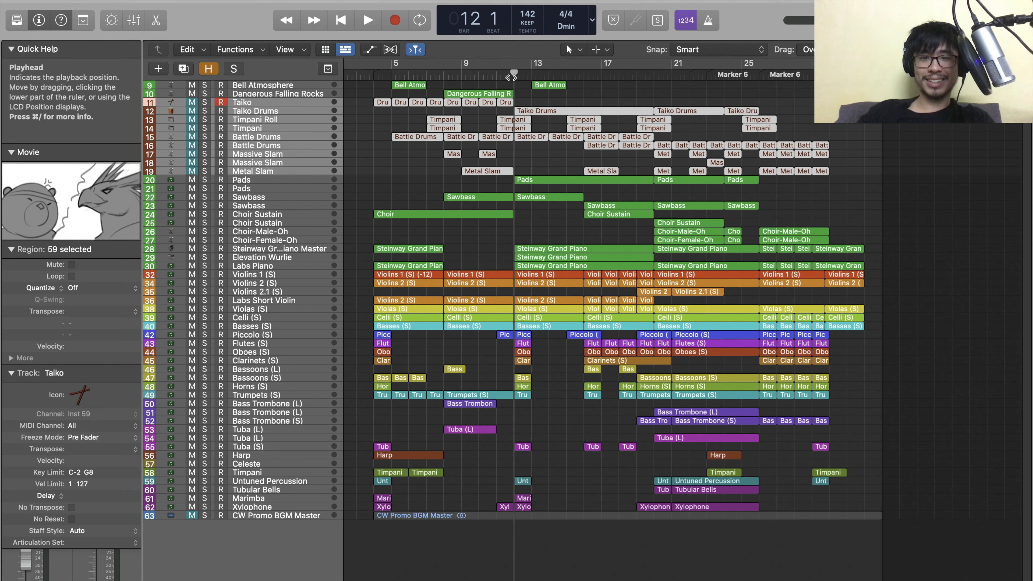
key("space")
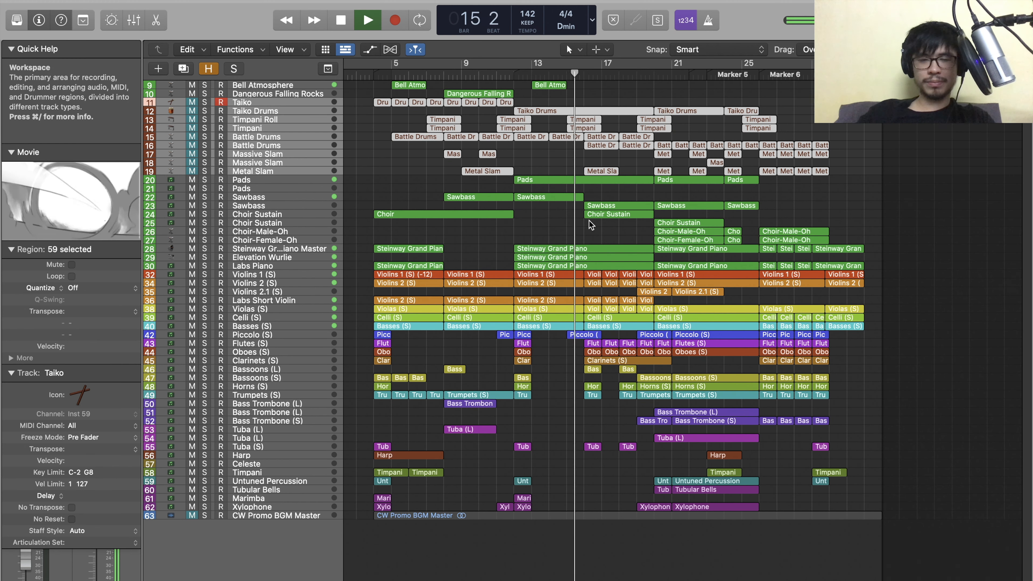
key("space")
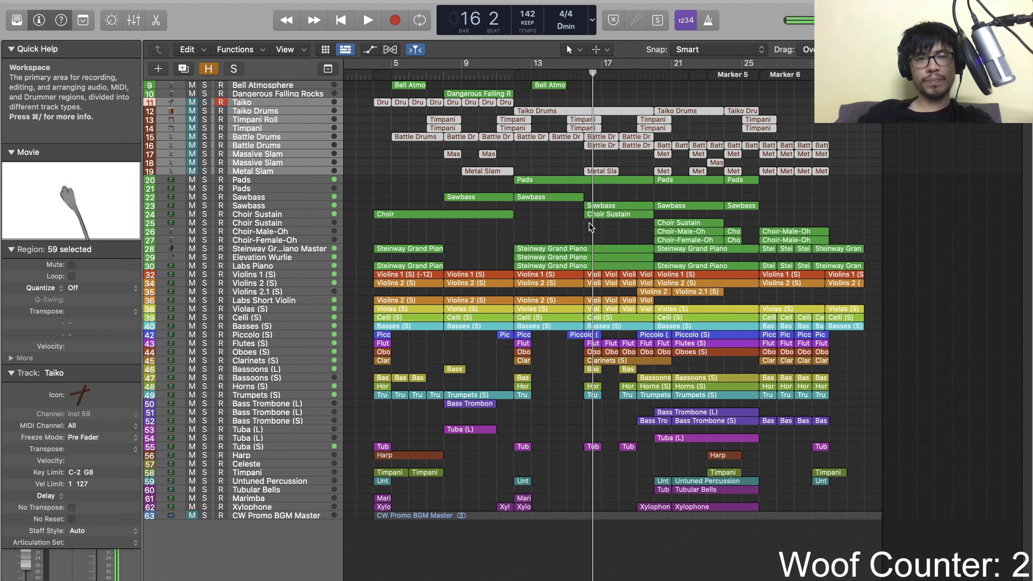
- Review the score's opening section by moving the playhead to bar 9, bar 12 and back to bar 4
left_click_drag(528, 73, 495, 75)
left_click_drag(478, 78, 470, 78)
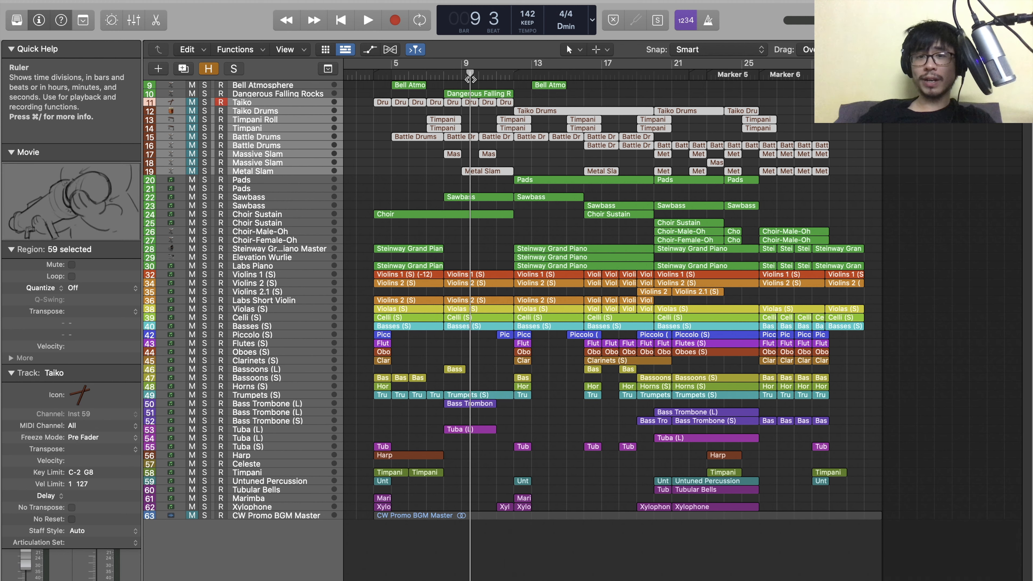
left_click_drag(470, 79, 513, 78)
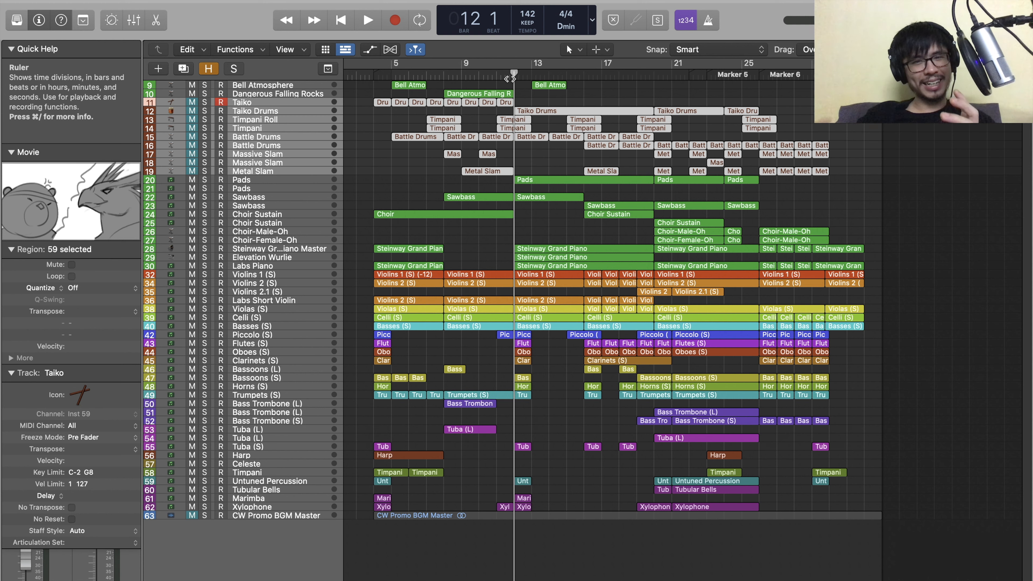
mouse_move(513, 78)
left_mouse_down()
mouse_move(505, 78)
mouse_move(513, 77)
left_mouse_up()
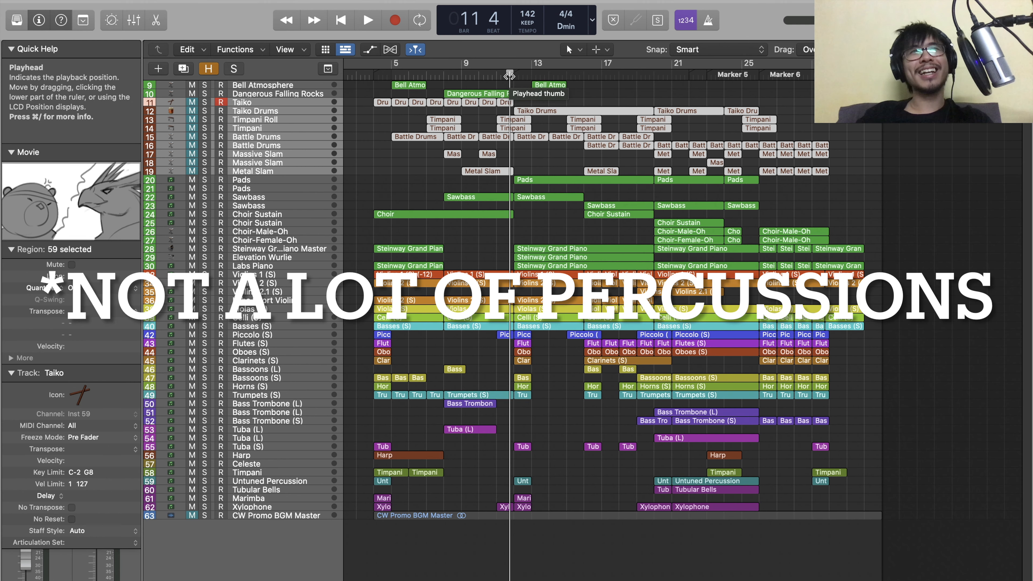
left_click_drag(508, 76, 375, 73)
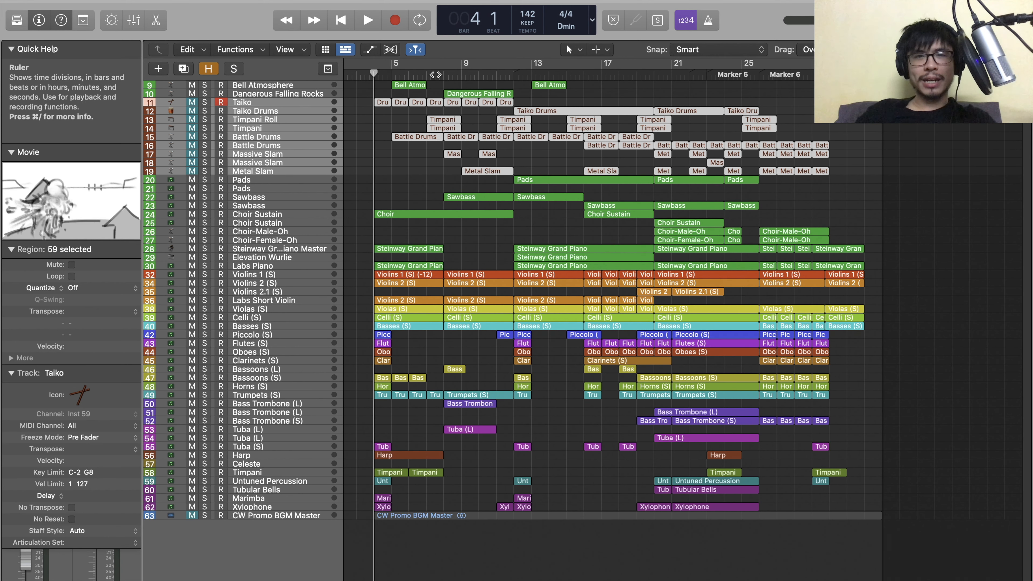
- Solo the selected percussion tracks, play them from bar 16 to bar 21, and turn their solo off
left_click_drag(581, 75, 582, 75)
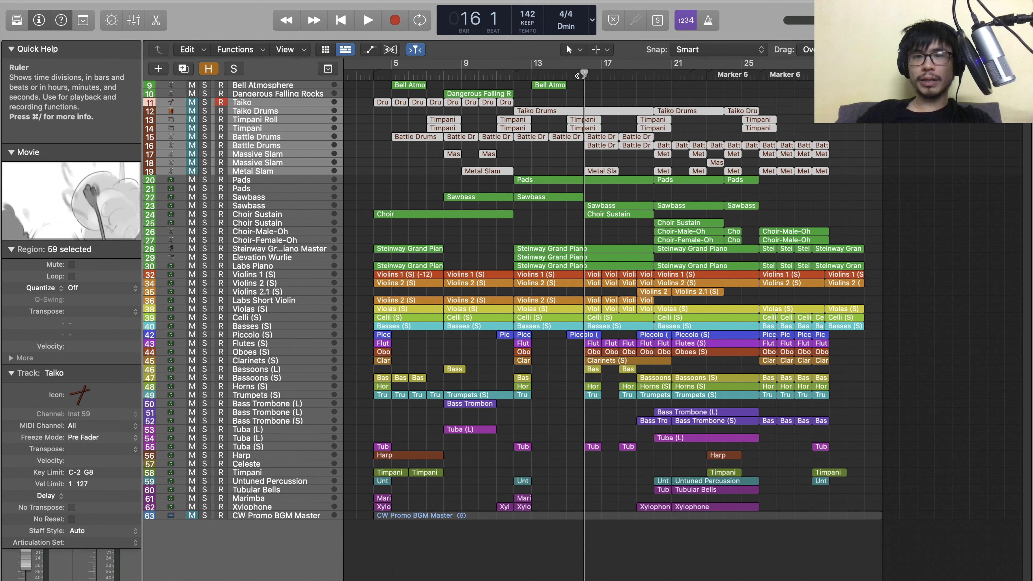
key("s")
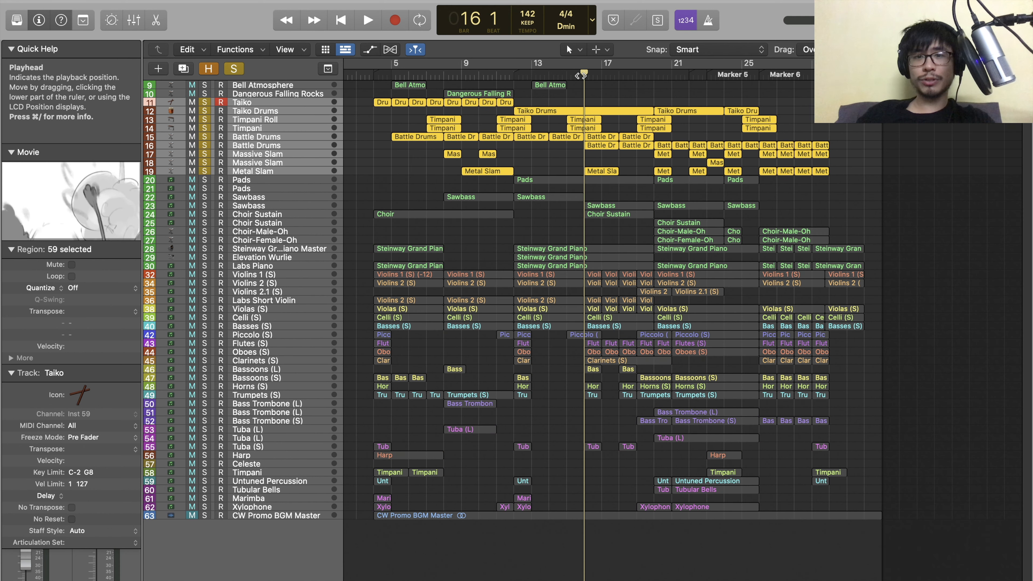
key("space")
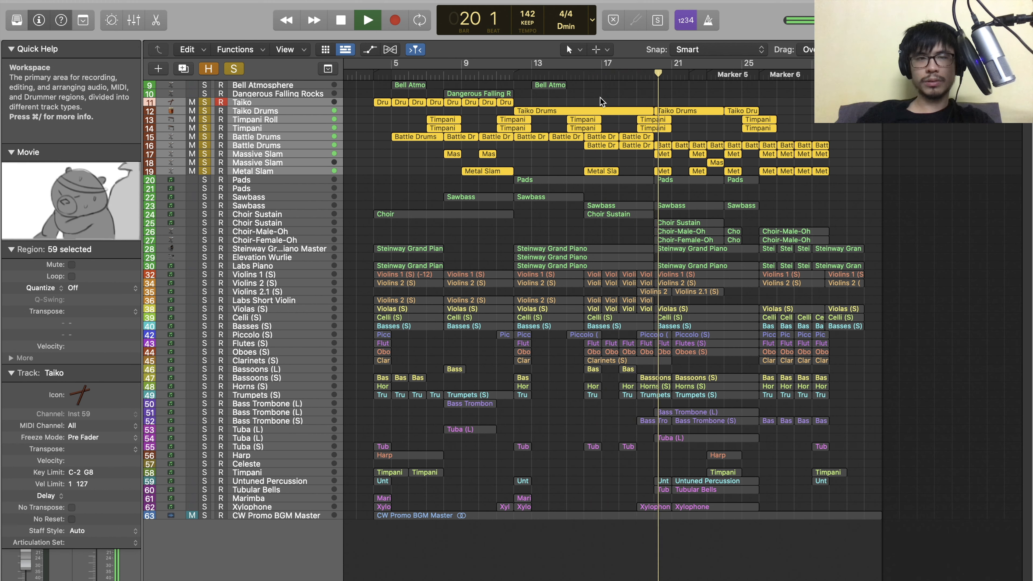
key("space")
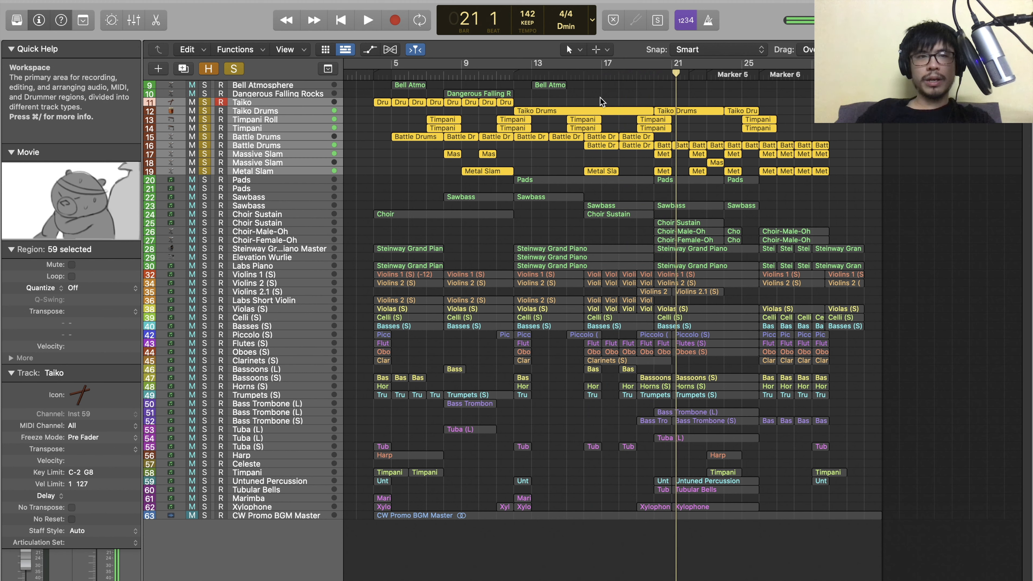
key("s")
key("s")
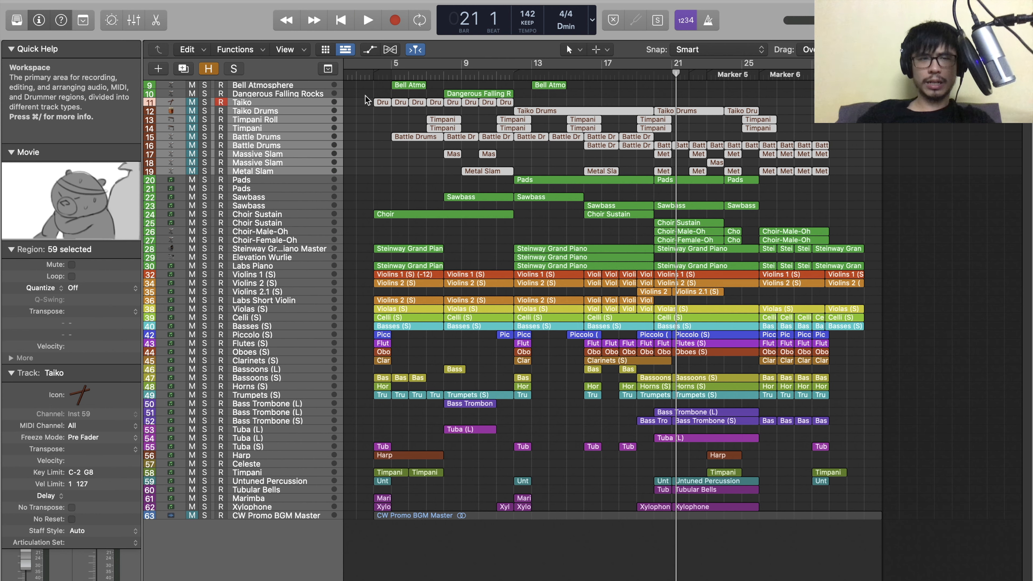
- Solo the Steinway Grand Piano Master track and play it alone from bar 12 to bar 16
left_click_drag(680, 75, 586, 83)
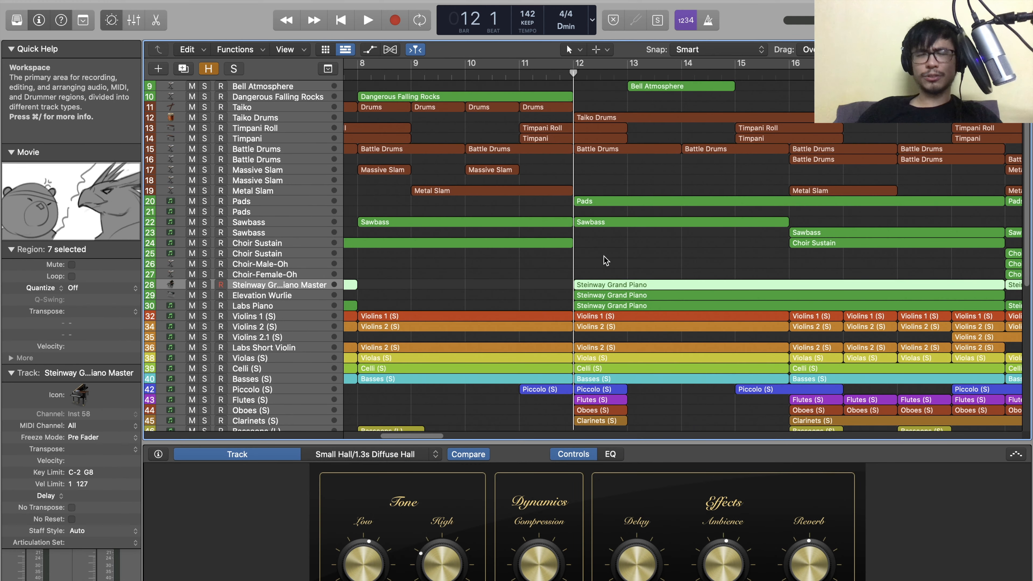
scroll(606, 261, "right", 3)
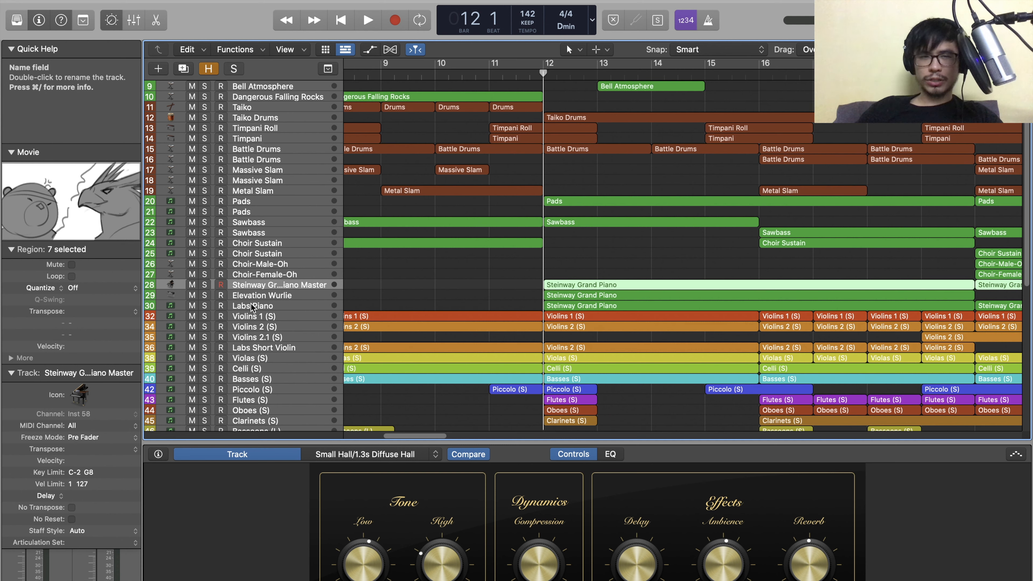
left_click(266, 307, "shift")
left_click(310, 296)
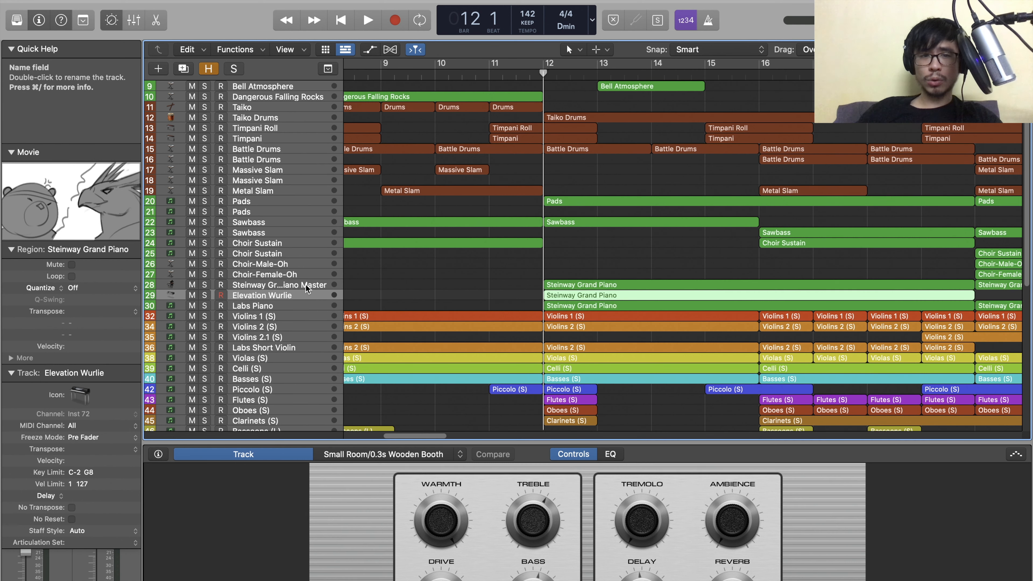
left_click(305, 284)
key("s")
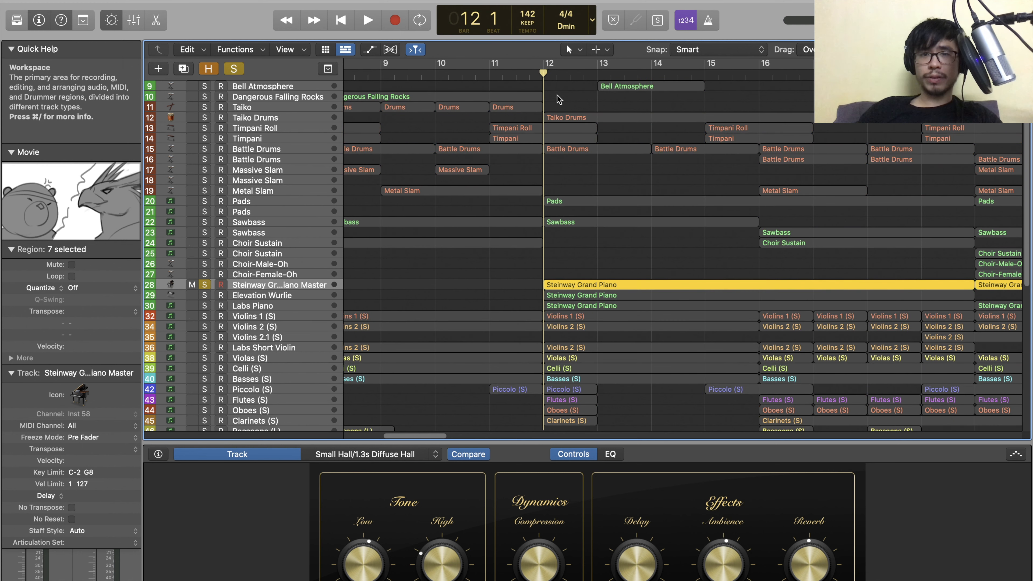
key("space")
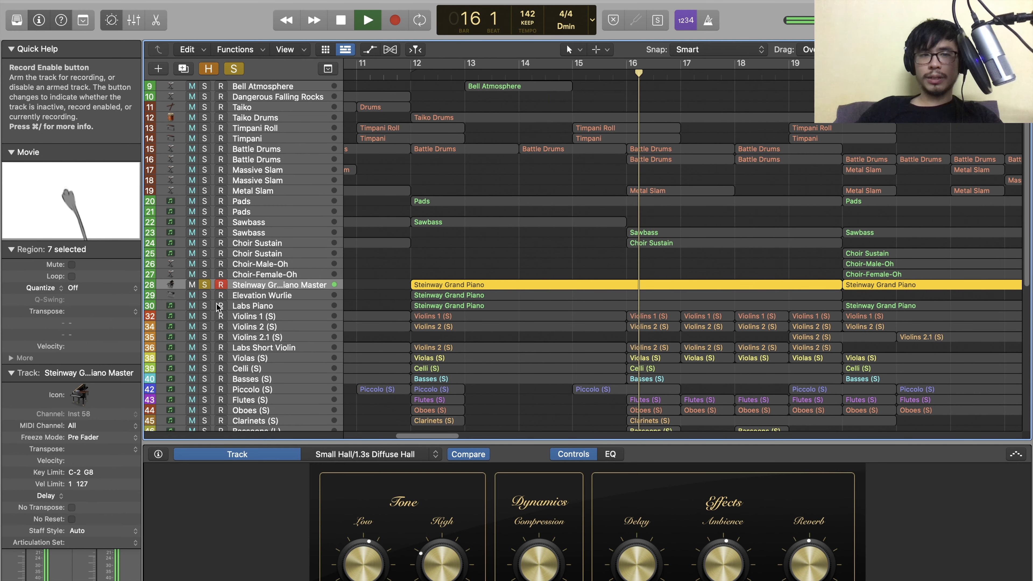
key("space")
- Add the Elevation Wurlie track to the solo and play both piano layers from bar 12 to bar 16
left_click(412, 73)
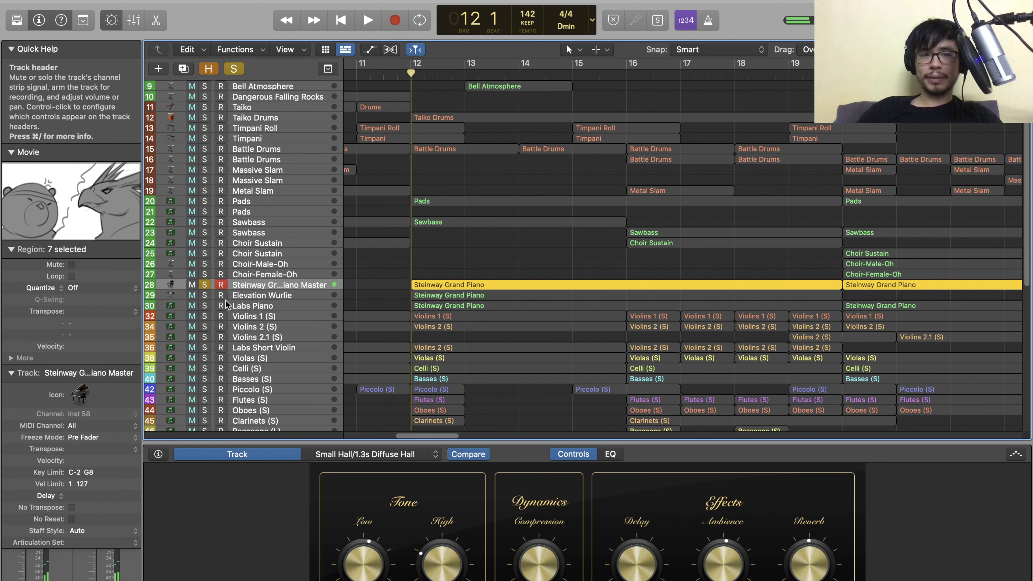
left_click(205, 295)
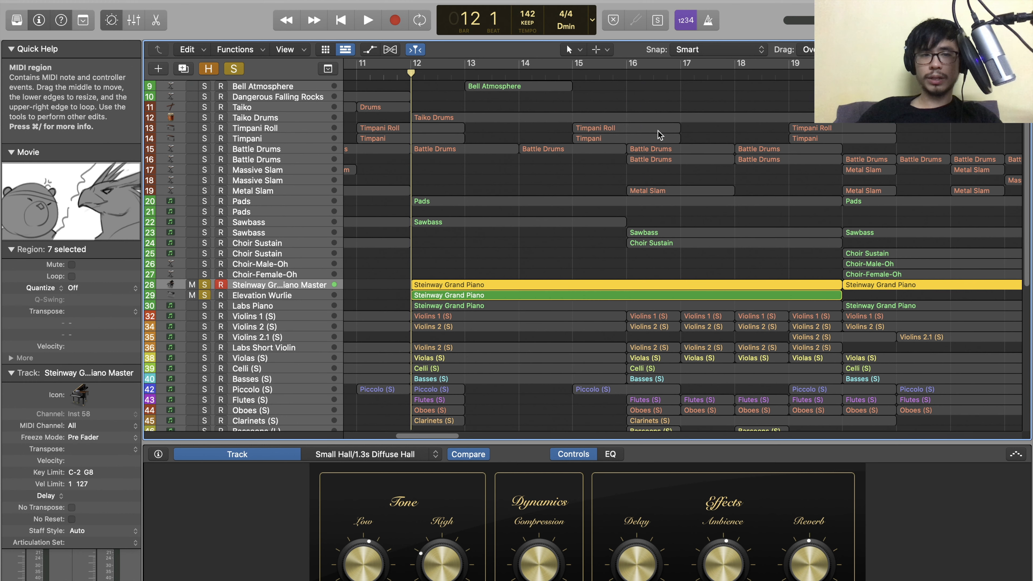
key("space")
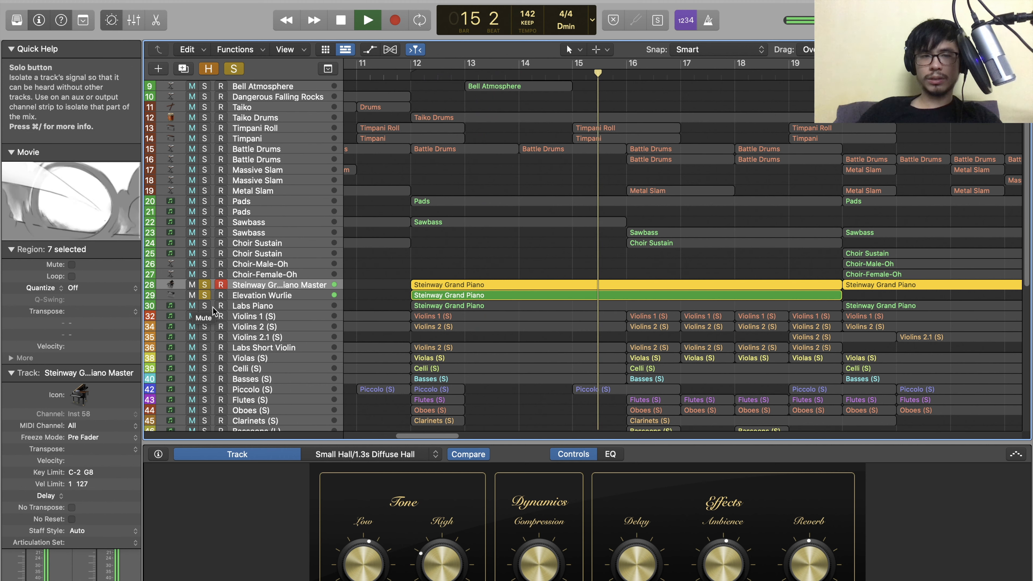
key("space")
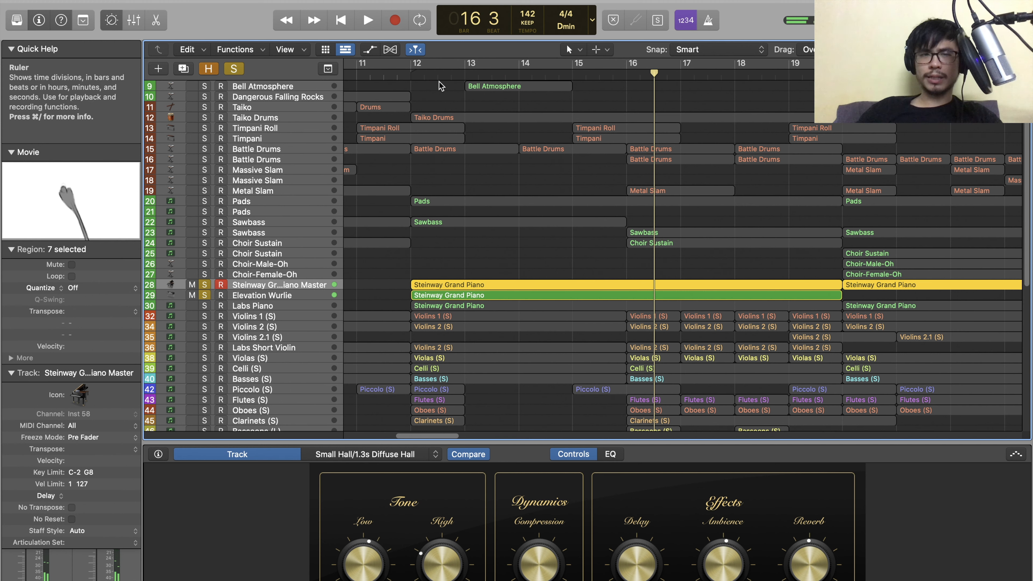
- Add Labs Piano to the solo, play all three piano layers from bar 12 to bar 17, and turn their solo off
left_click_drag(413, 75, 411, 76)
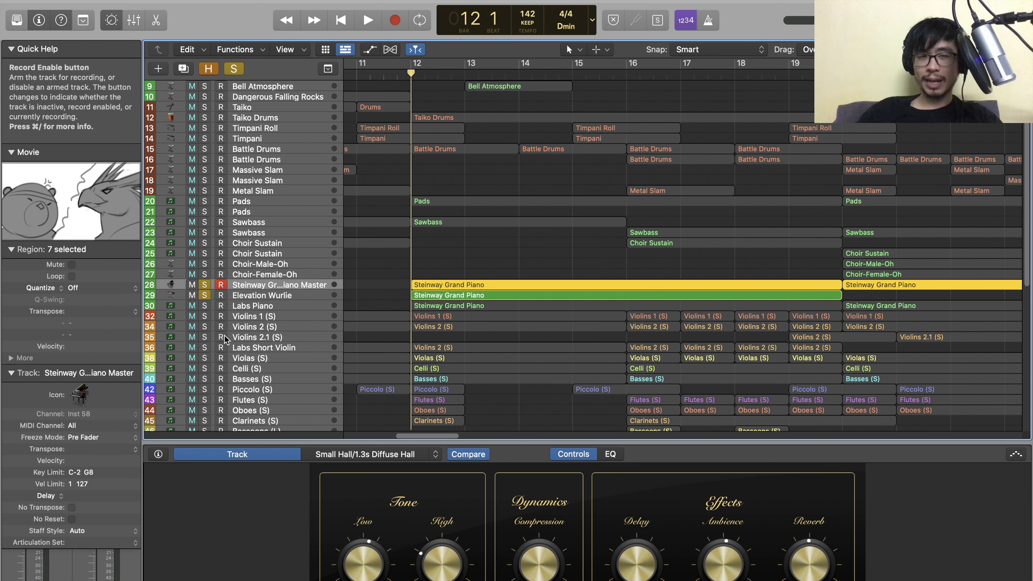
left_click(205, 307)
key("space")
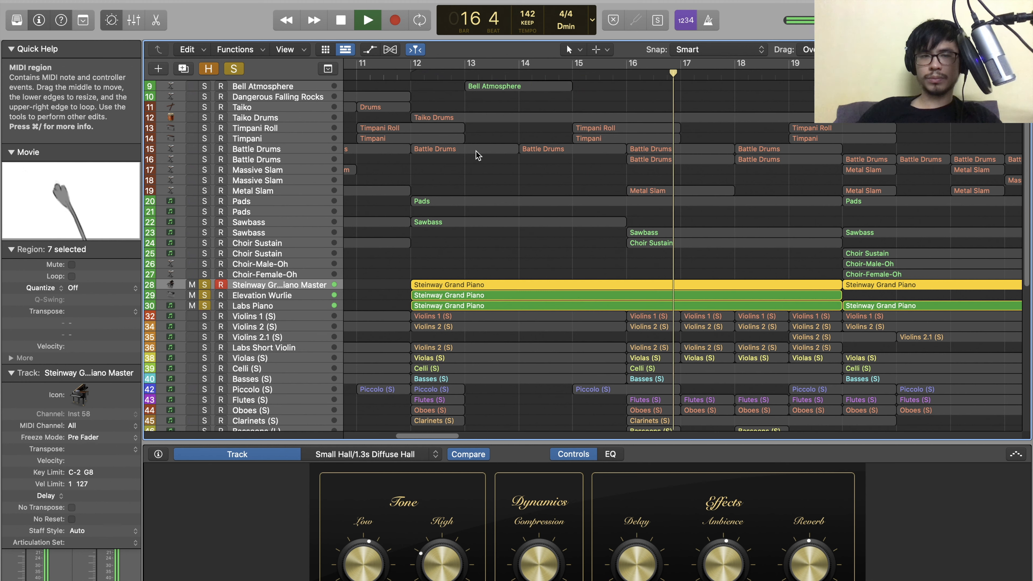
key("space")
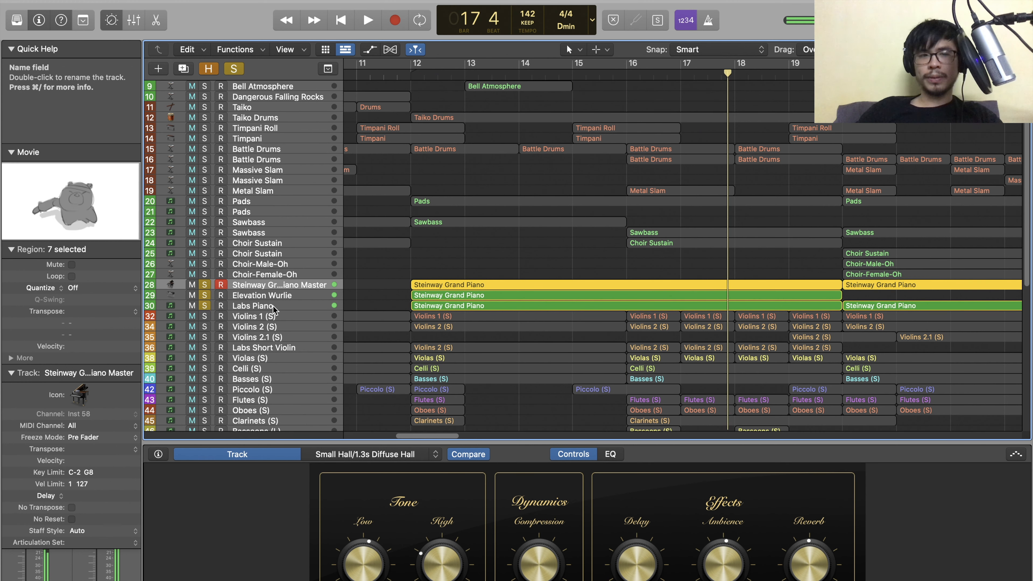
left_click(274, 309, "shift")
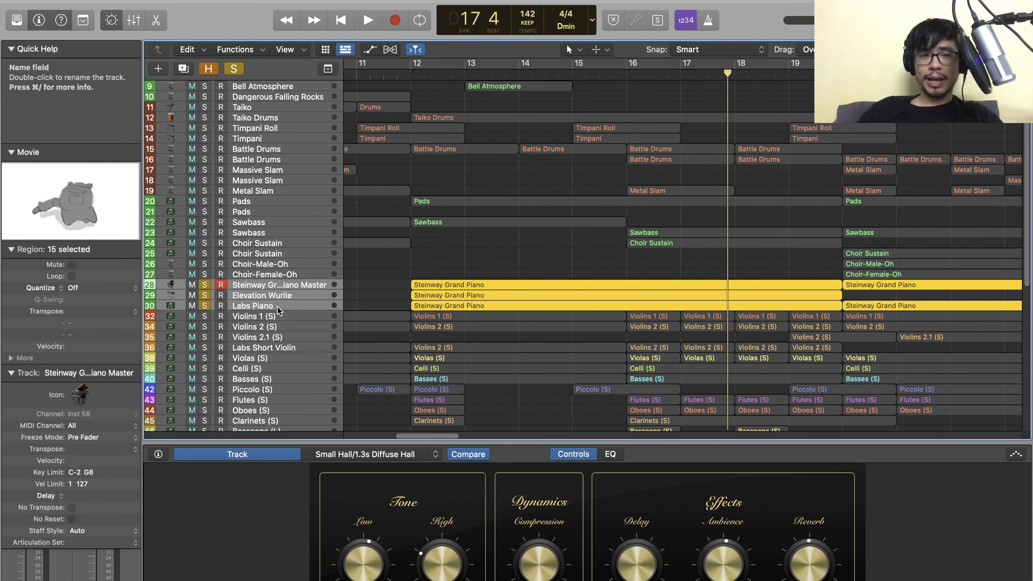
key("s")
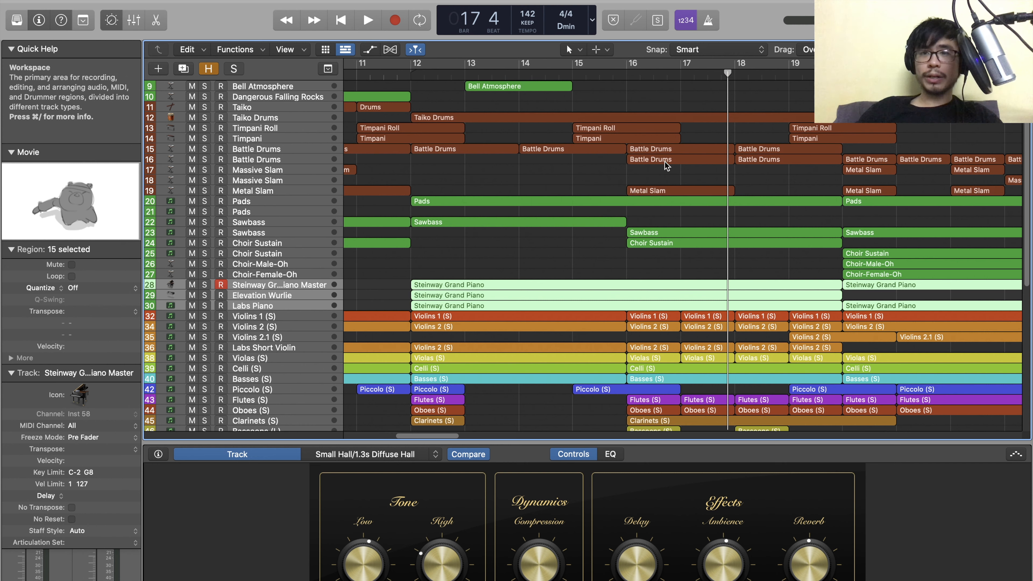
left_click_drag(728, 72, 417, 96)
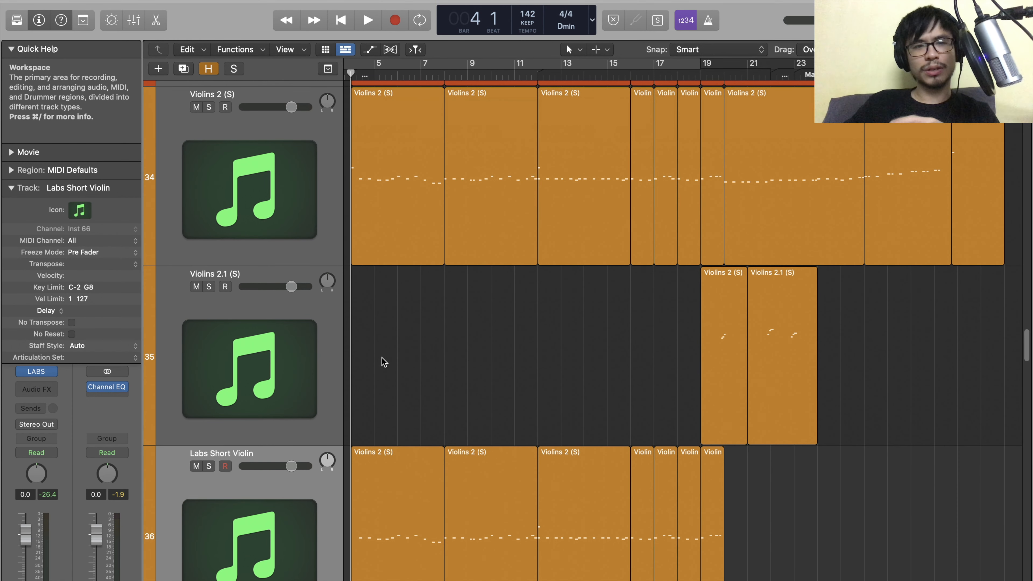
- Solo the Violins 2.1 (S) track and play it from beat 4 of bar 19
left_click(283, 345)
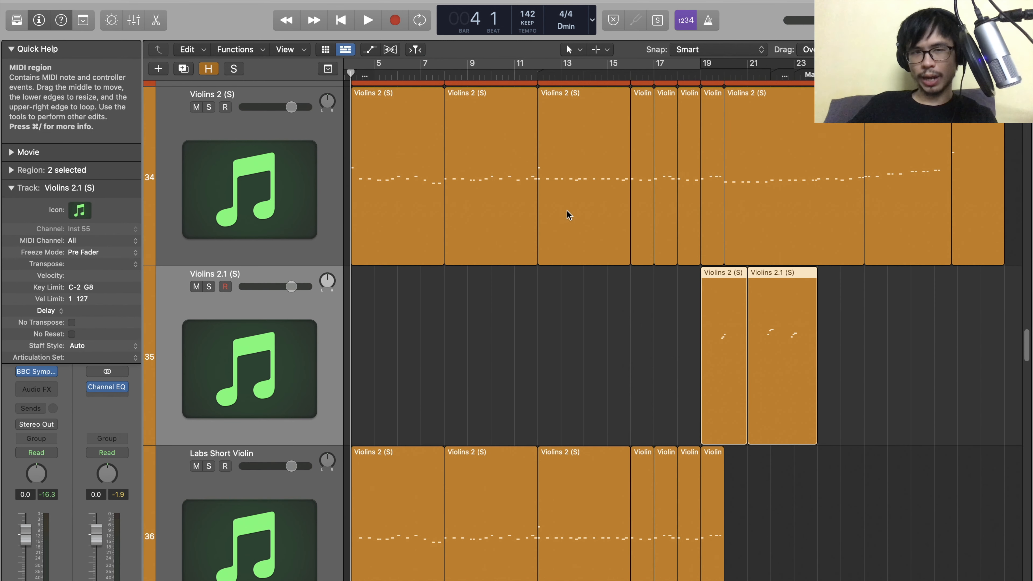
left_click(711, 75)
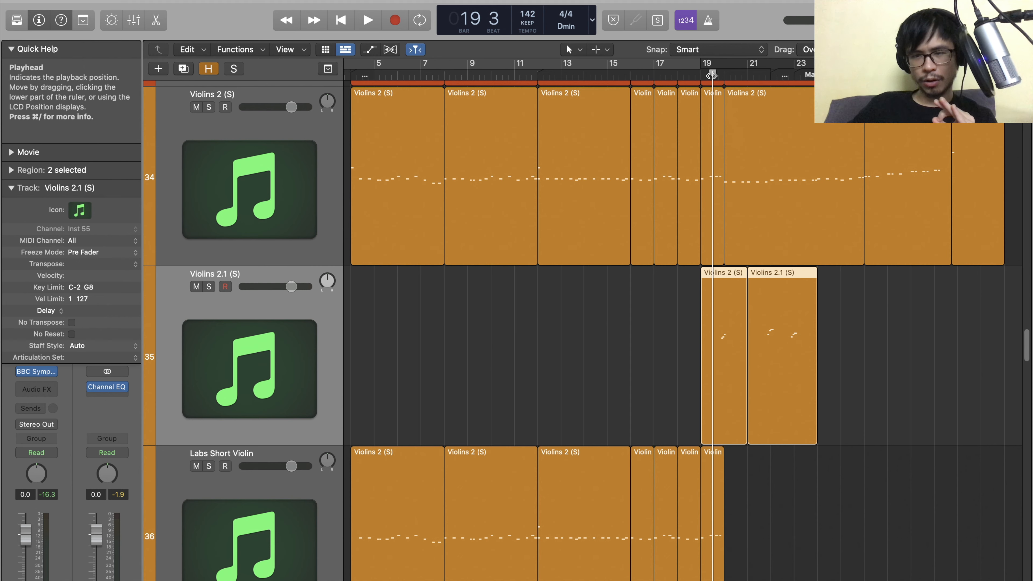
left_click_drag(711, 75, 716, 75)
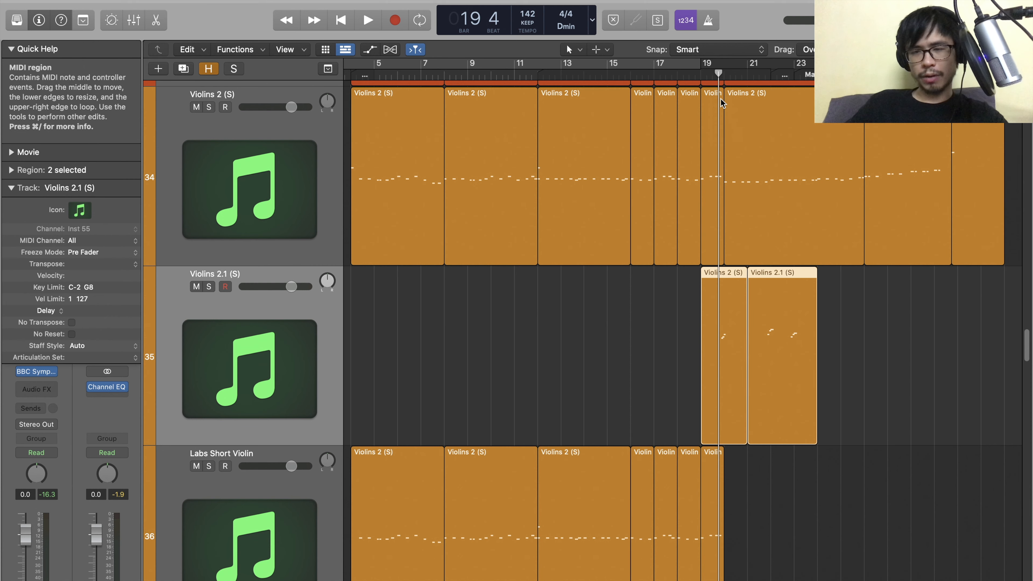
key("a")
key("a")
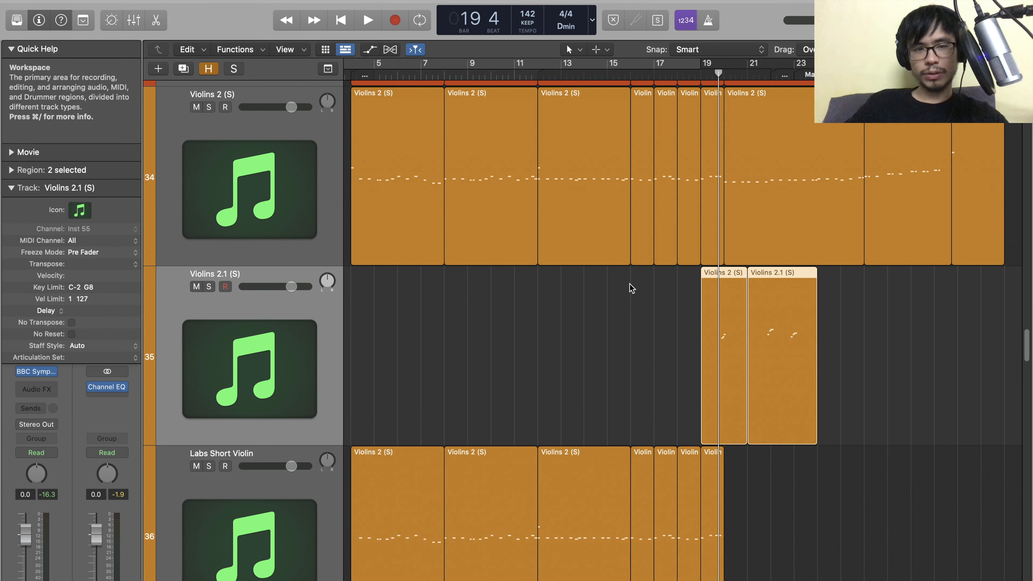
key("s")
key("space")
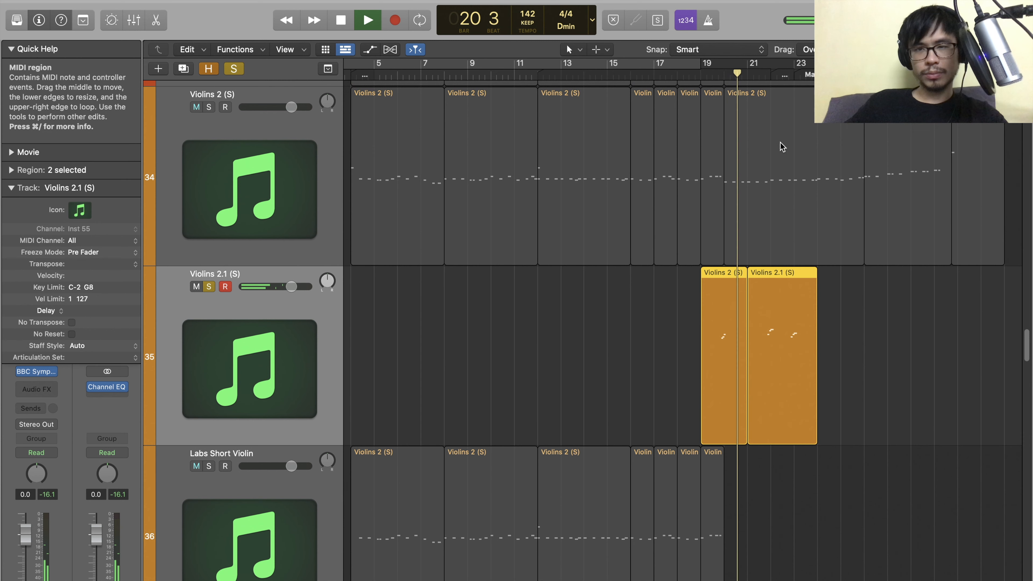
- Turn off the Violins 2.1 (S) solo and replay the passage with the full score from bar 19 to bar 24
key("space")
key("s")
left_click(712, 74)
key("space")
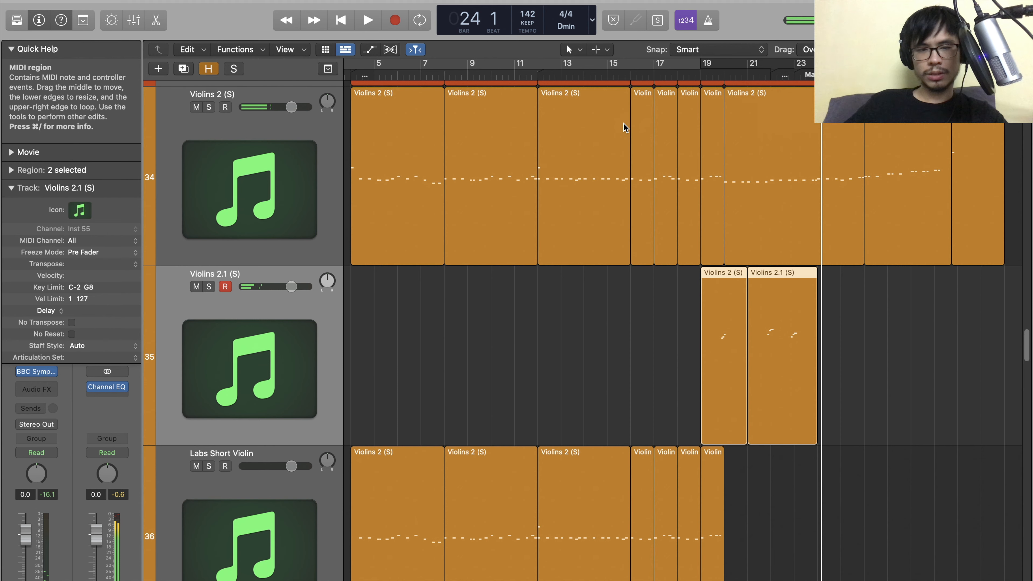
- Solo the Labs Short Violin track, play it from bar 4 to bar 7, and turn its solo off
scroll(475, 288, "down", 1)
left_click(276, 535)
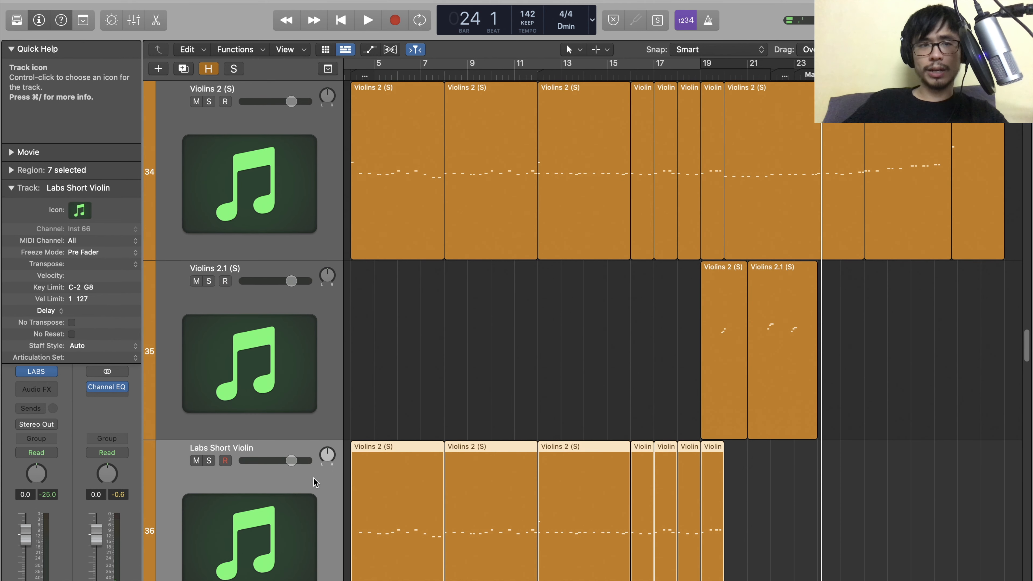
scroll(446, 395, "up", 1)
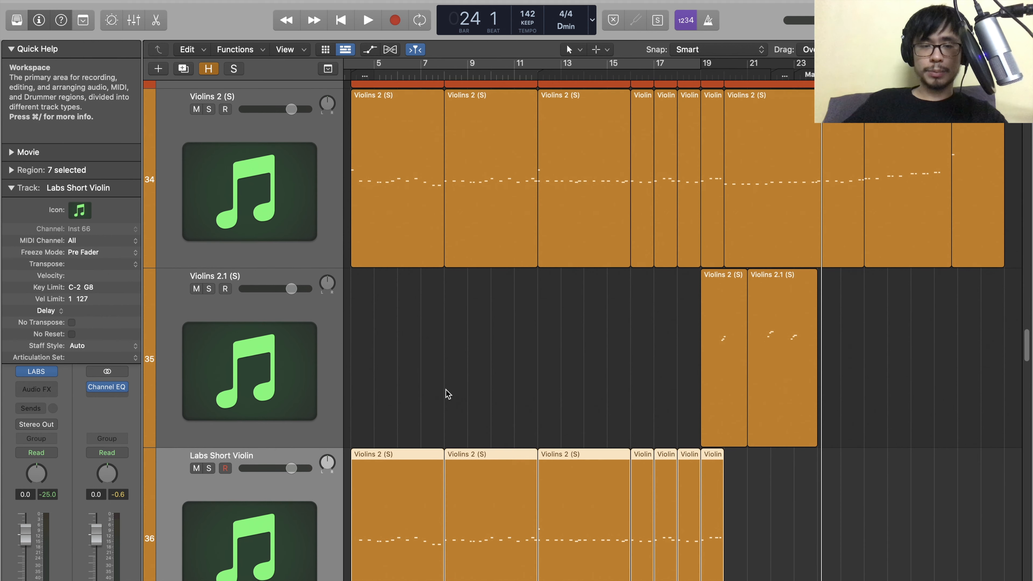
left_click(351, 74)
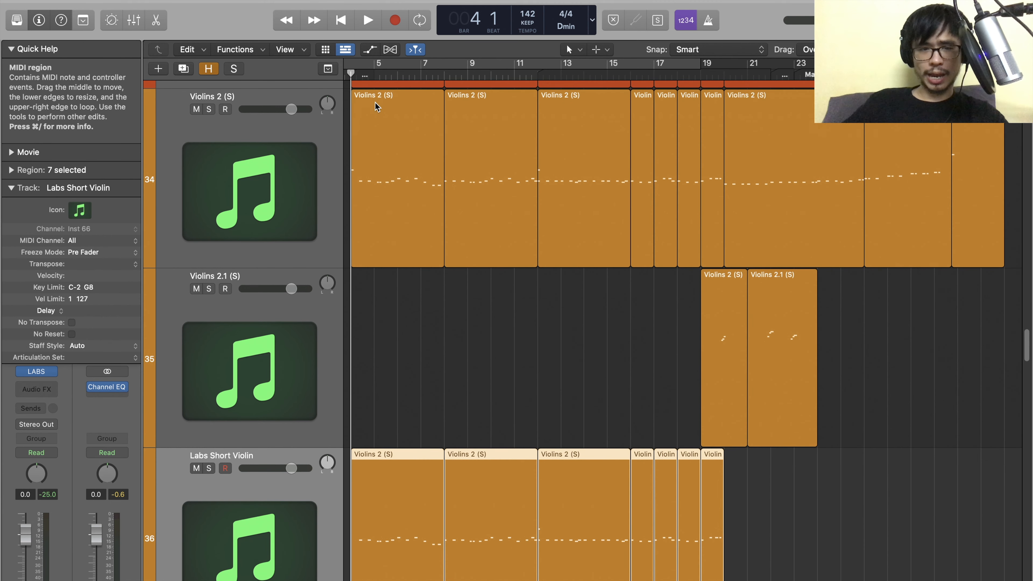
left_click(264, 161)
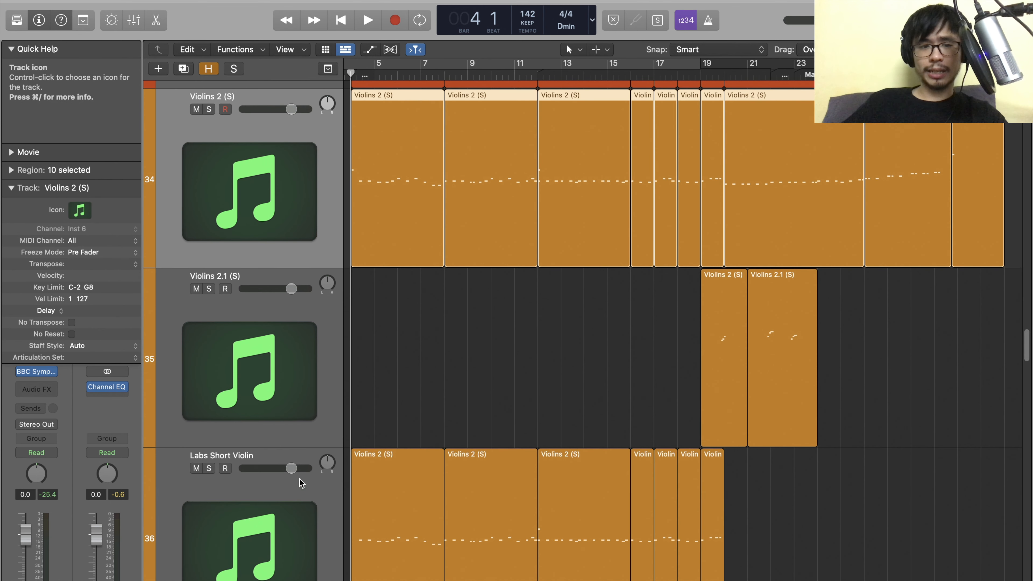
left_click(287, 524)
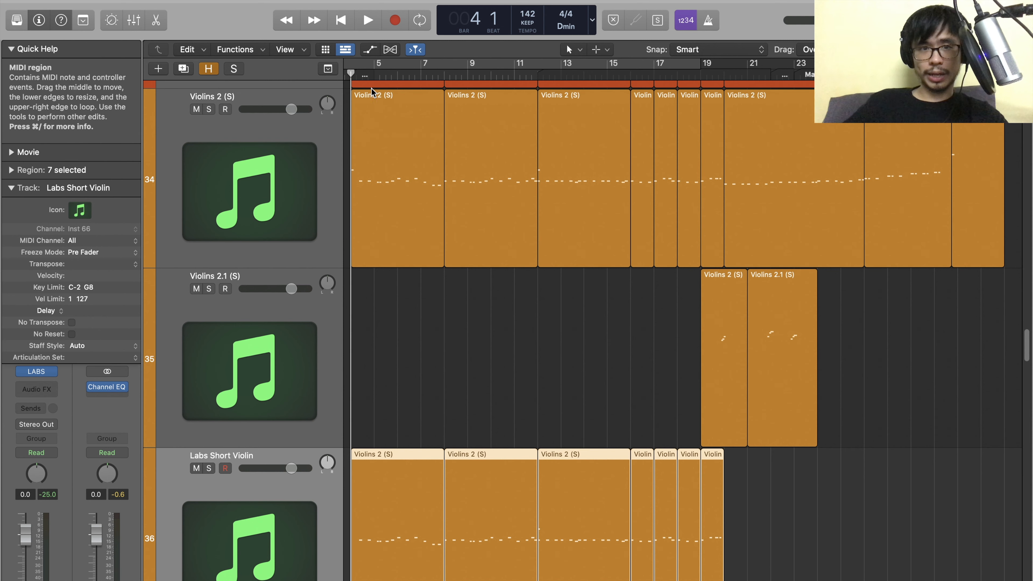
left_click(363, 74)
key("s")
key("space")
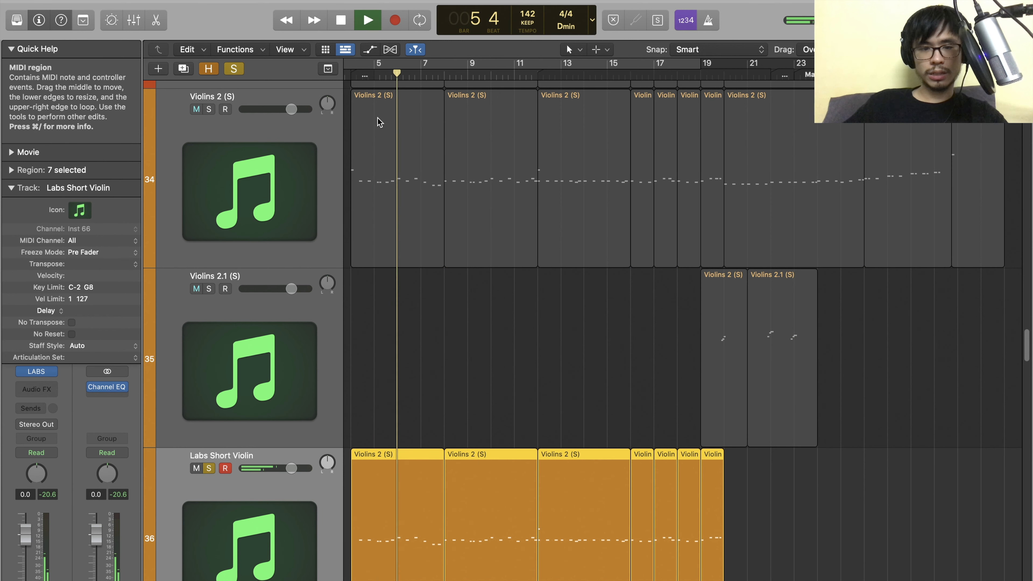
key("space")
key("s")
- Solo the Violins 2 (S) track for comparison, play it up to bar 10, and turn its solo off
left_click(271, 179)
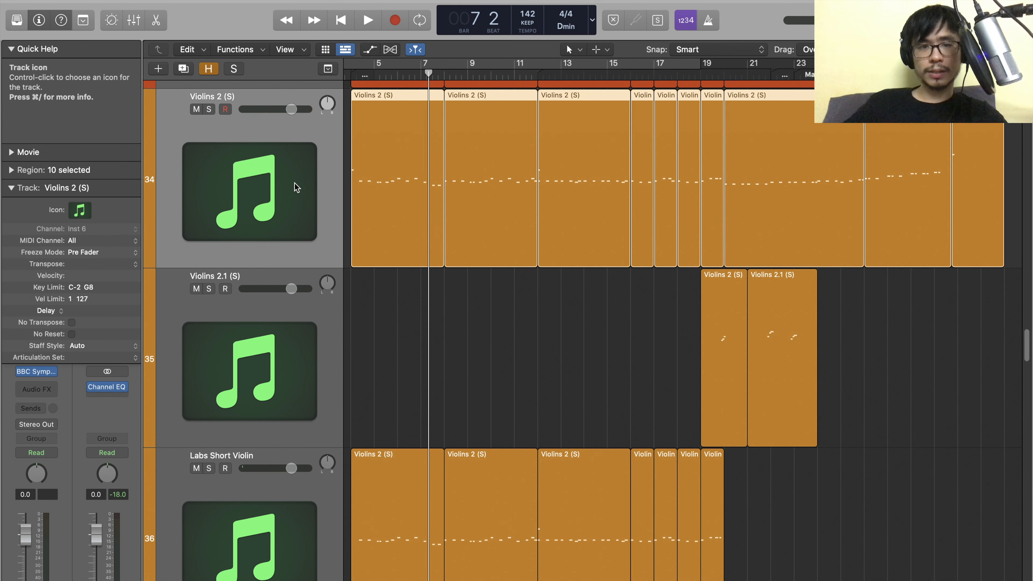
key("s")
left_click(441, 78)
key("space")
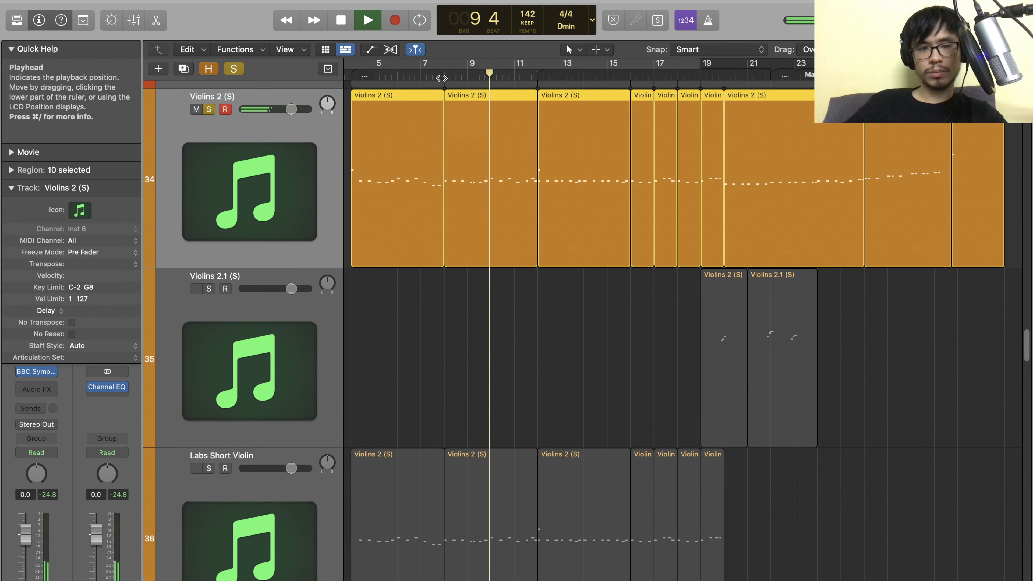
key("s")
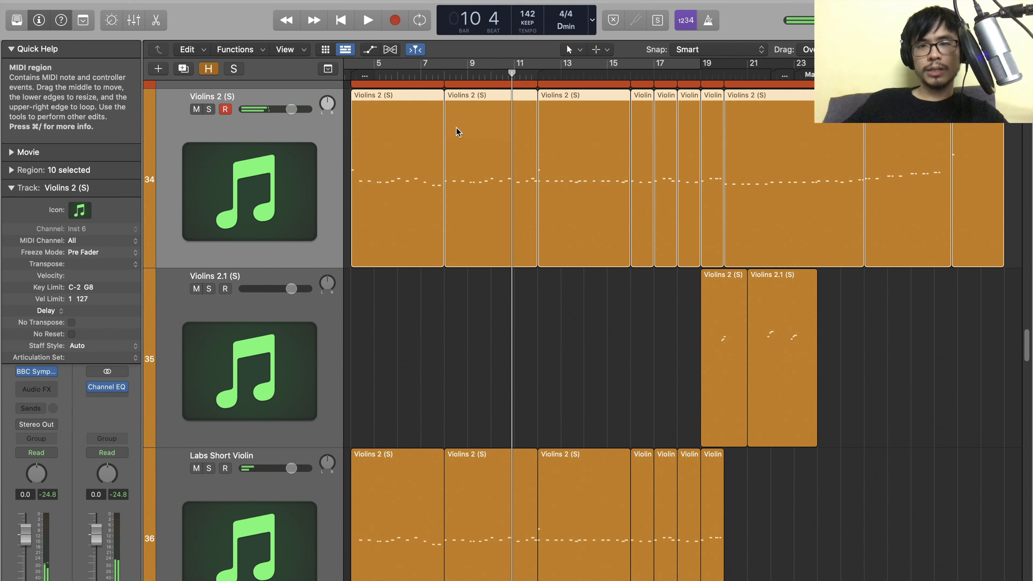
- Return the playhead to bar 4 and zoom the arrangement out to an overview of the tracks
left_click(362, 75)
key("space")
mouse_move(362, 75)
left_mouse_down()
mouse_move(348, 74)
mouse_move(376, 73)
mouse_move(366, 73)
left_mouse_up()
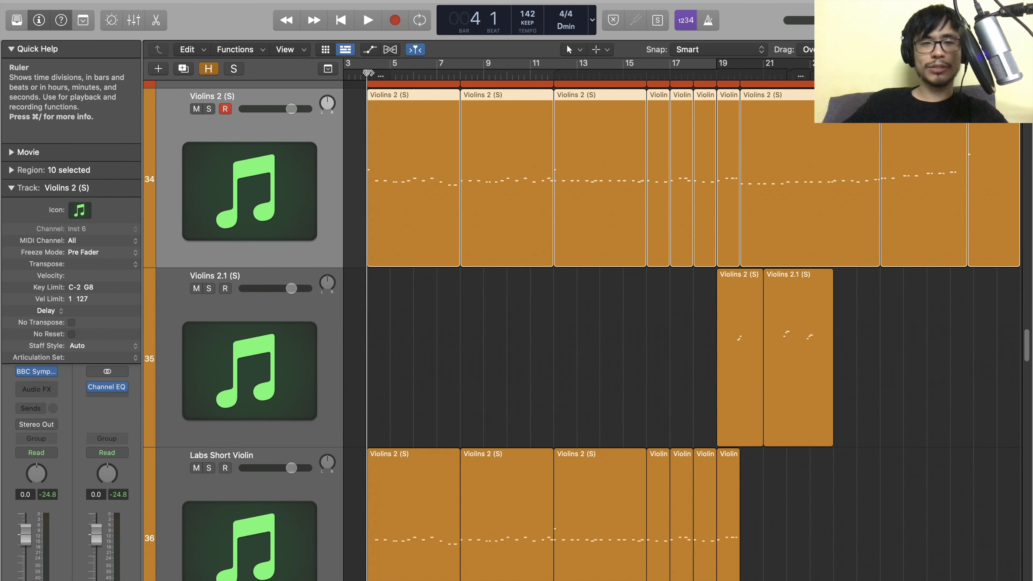
left_click(324, 312)
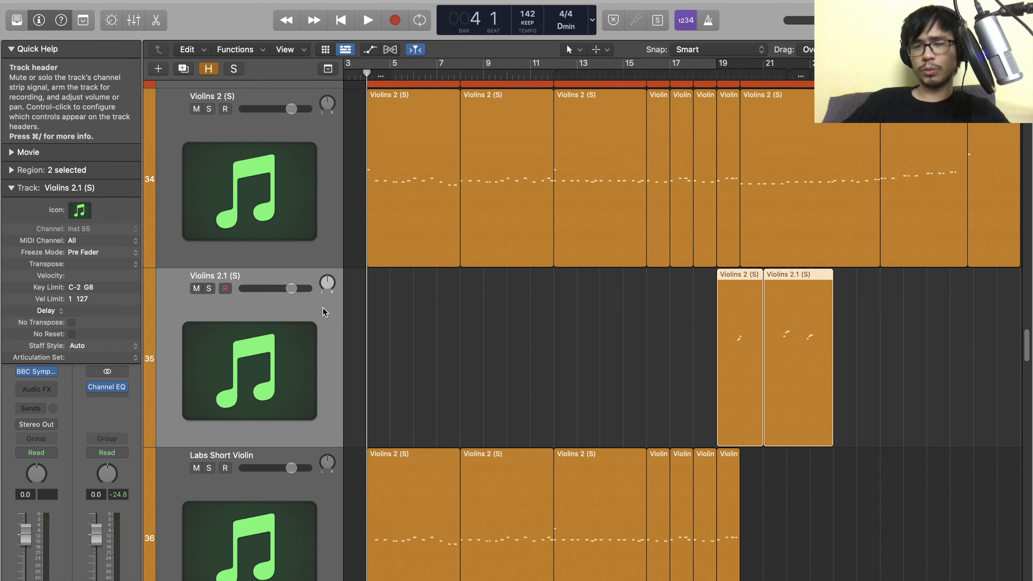
mouse_move(366, 73)
left_mouse_down()
mouse_move(391, 76)
mouse_move(377, 76)
left_mouse_up()
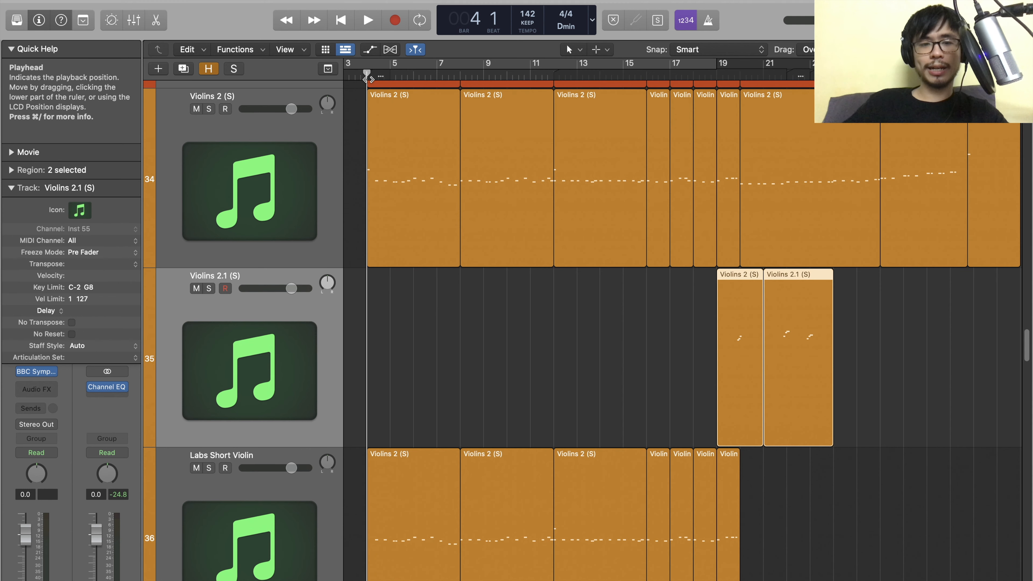
left_click(528, 342)
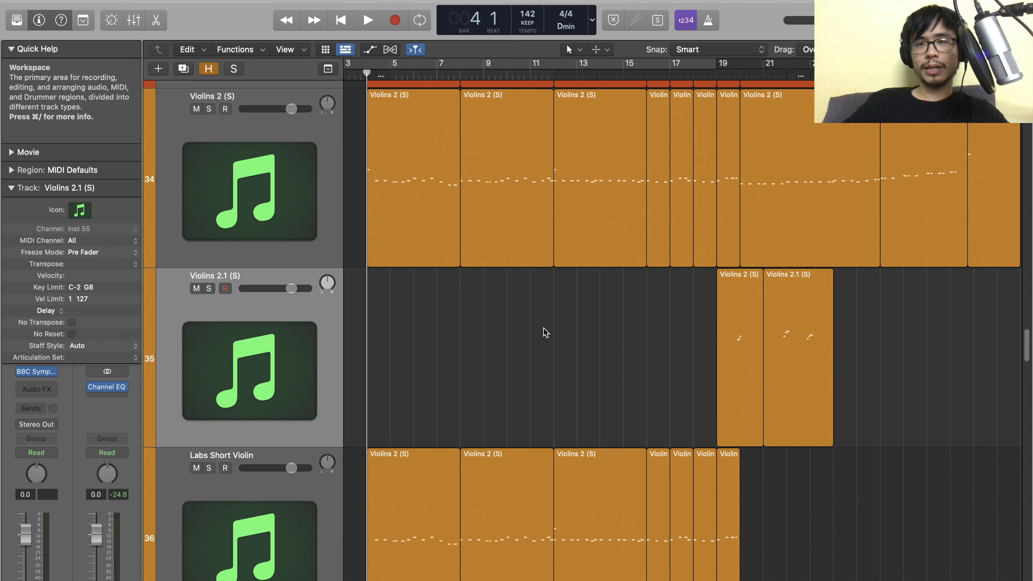
key("z")
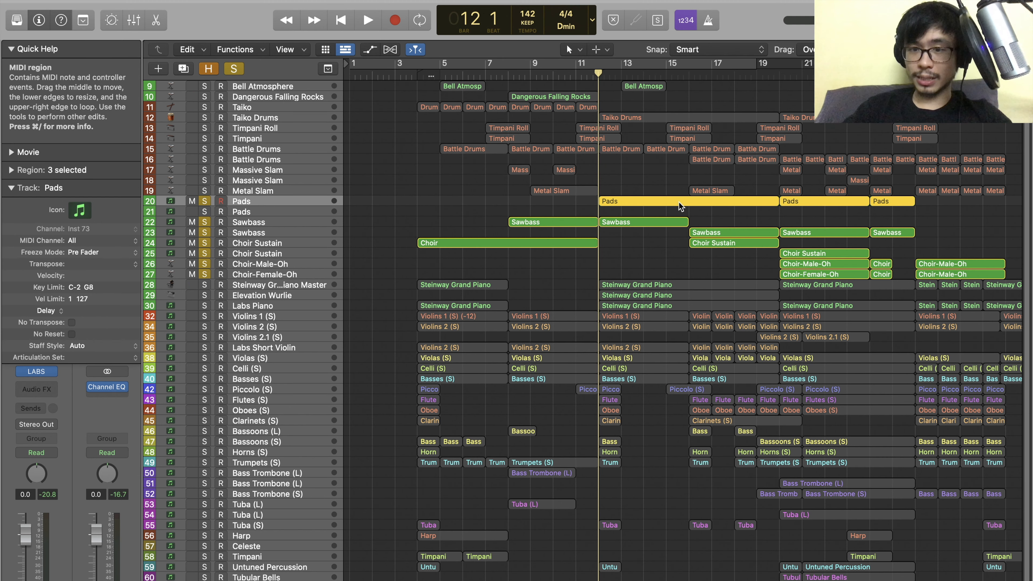
- Clear the active solos, play only the Pads track from bar 12 to bar 14, and turn its solo off
left_click(233, 69)
key("s")
key("space")
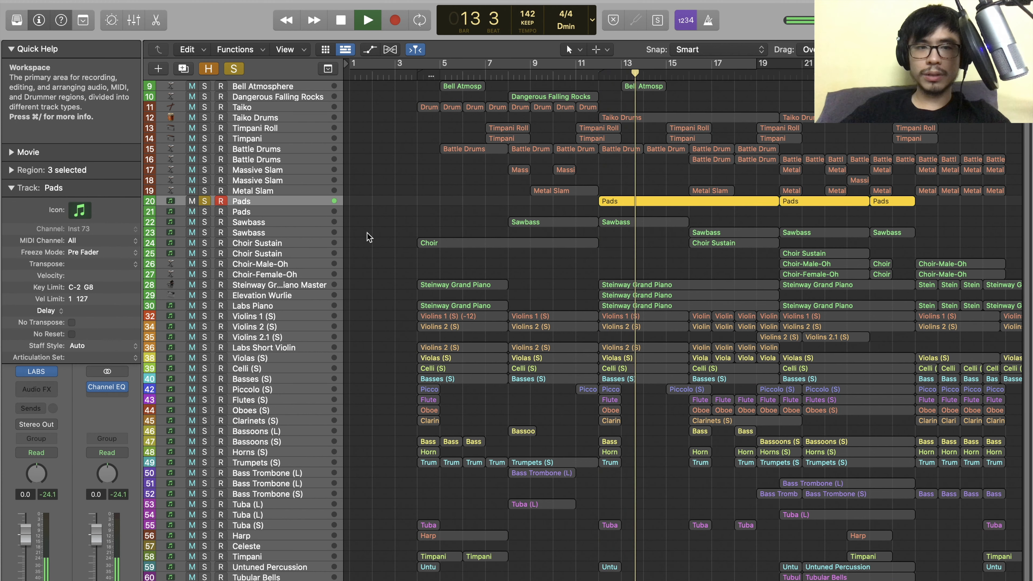
key("space")
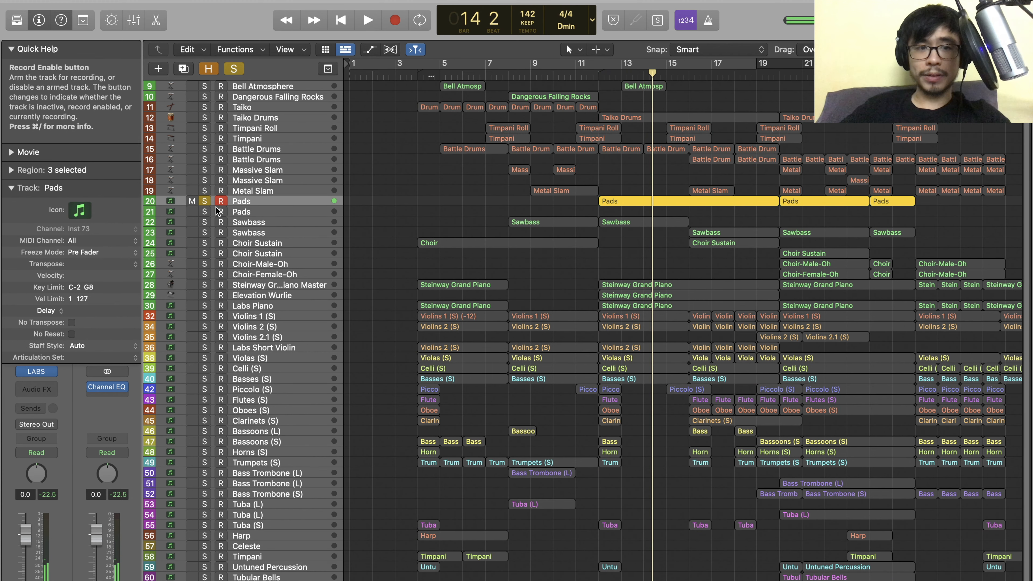
left_click(204, 201)
- Solo both Sawbass tracks together and place the playhead at bar 8
left_click(266, 223)
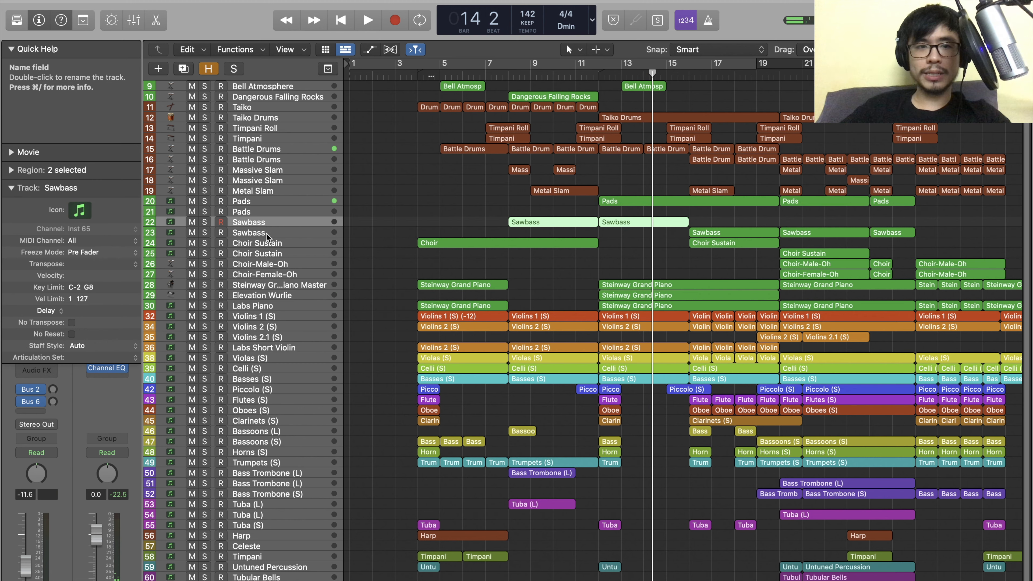
left_click(269, 233, "shift")
key("s")
left_click(508, 70)
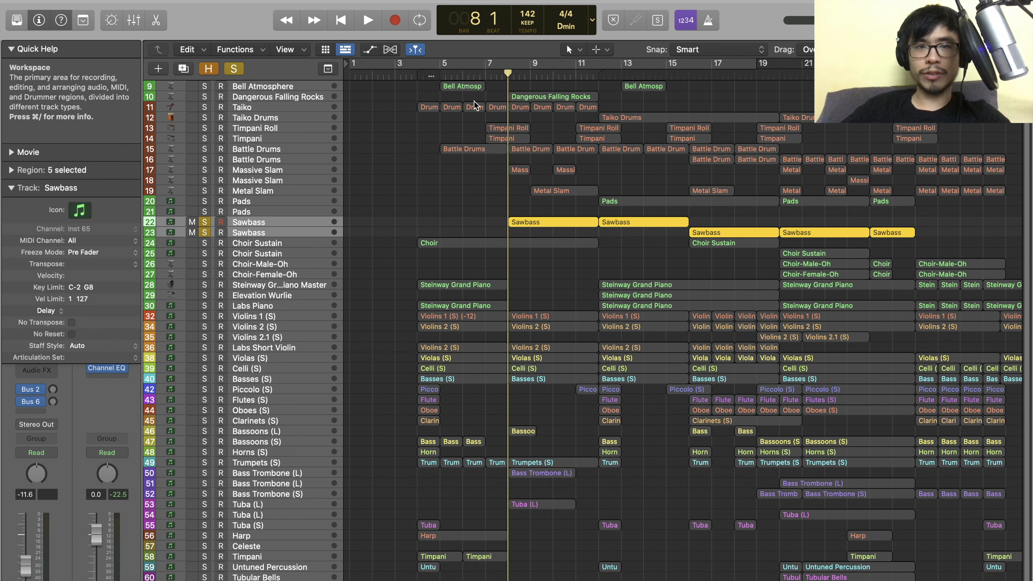
- Show the first Sawbass track's Tunefish4 synth window below its regions and play the soloed Sawbass part from bar 8
left_click(29, 187)
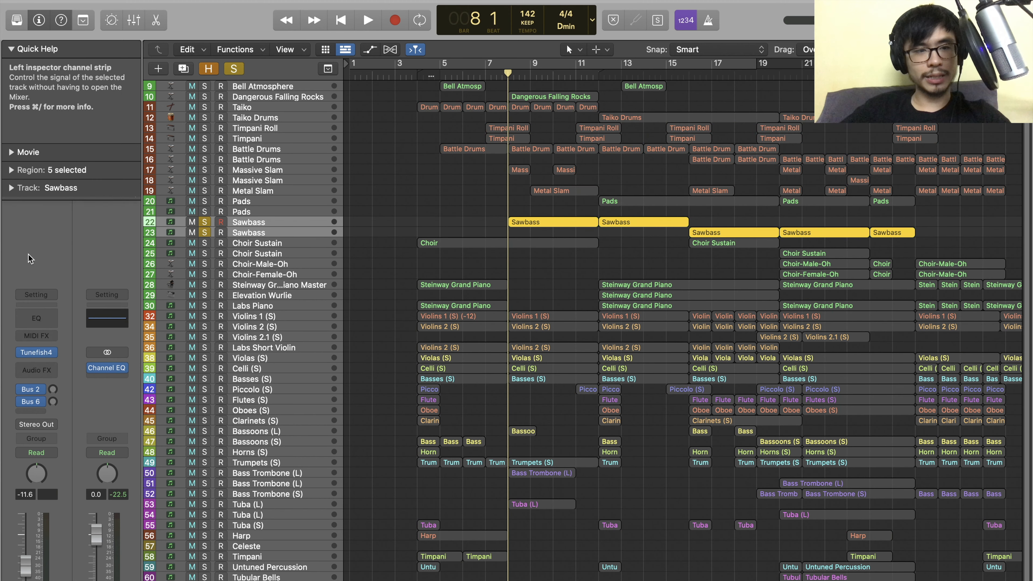
left_click(40, 353)
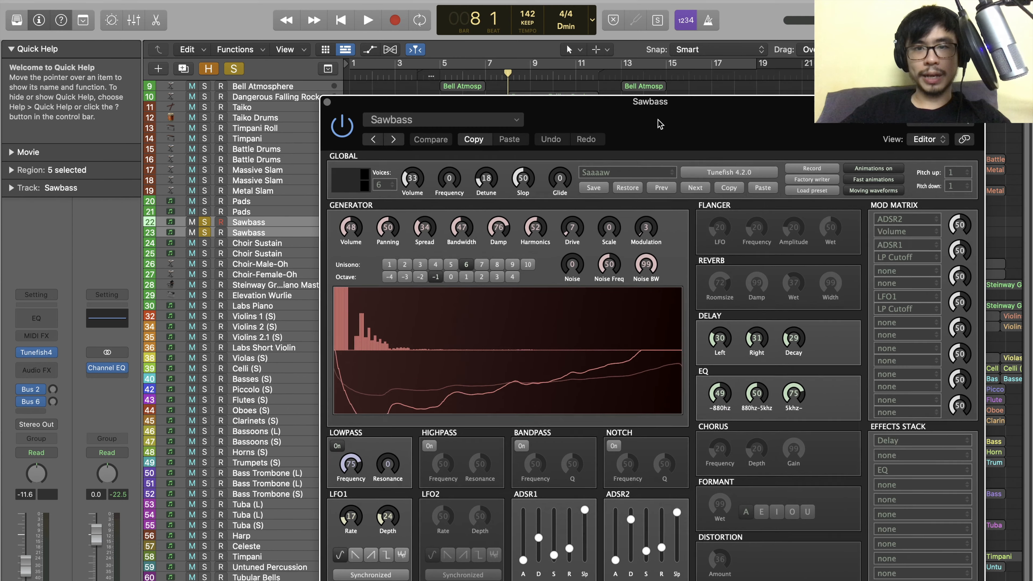
left_click_drag(661, 107, 511, 287)
key("space")
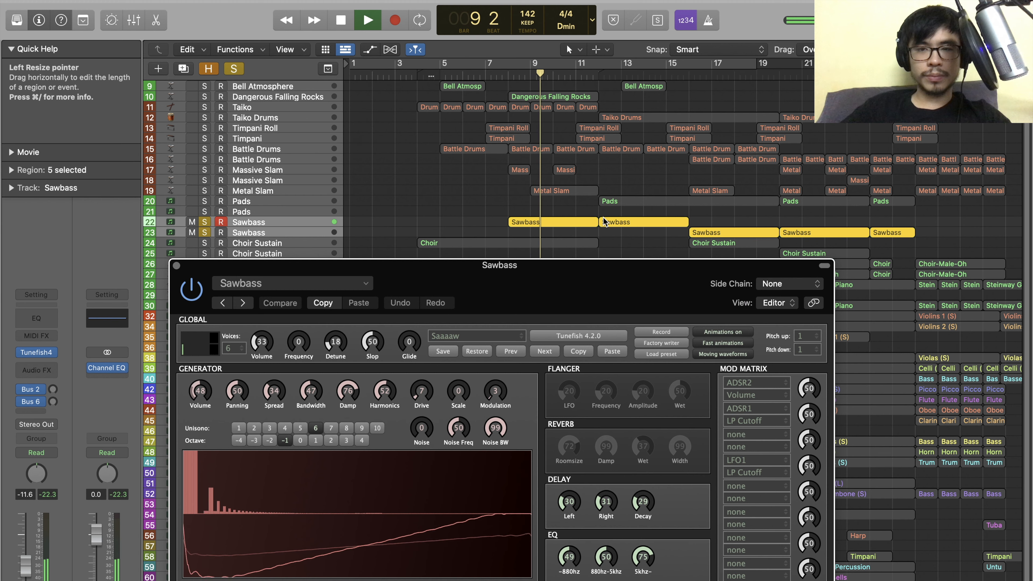
key("space")
- Play the second Sawbass track from bar 16 to bar 18, close the synth window, and turn both Sawbass solos off
left_click(688, 76)
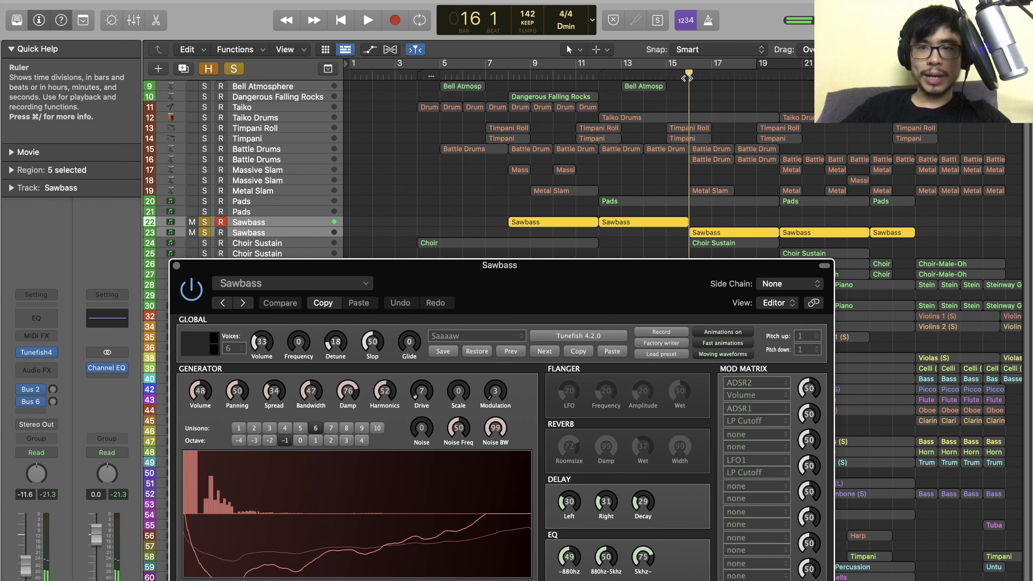
left_click(241, 223)
left_click(270, 232)
key("space")
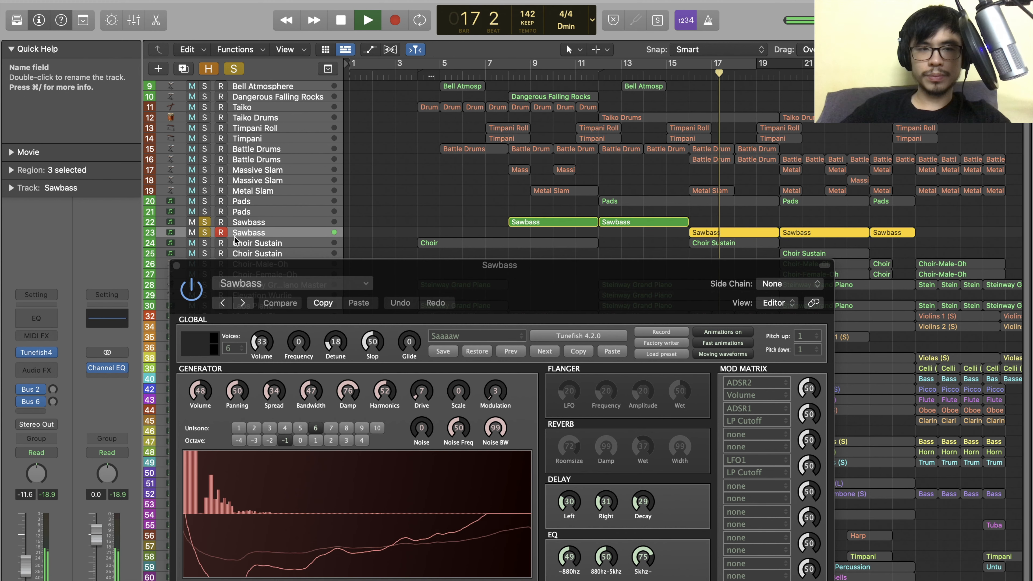
key("space")
left_click(176, 265)
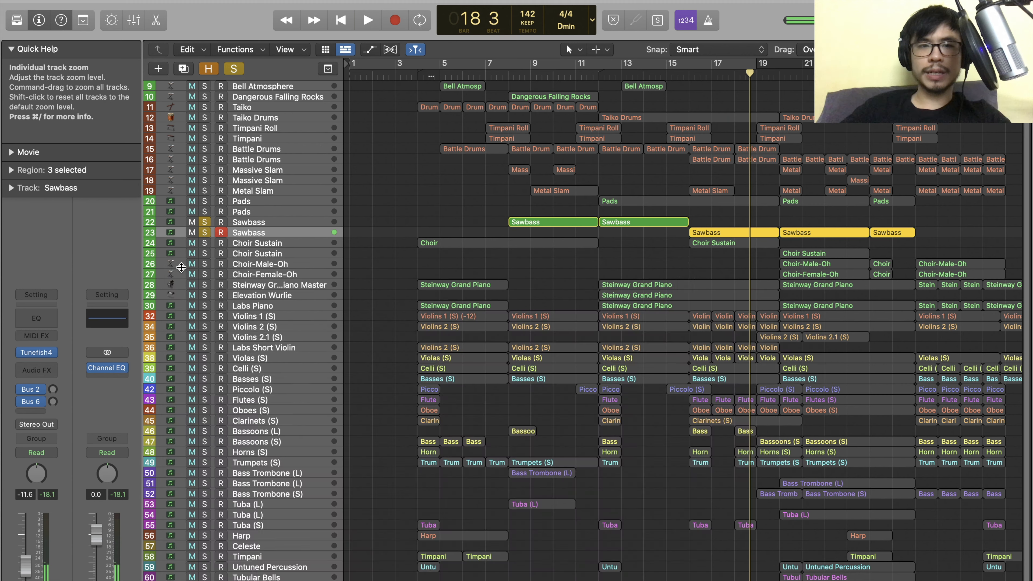
left_click(265, 223, "shift")
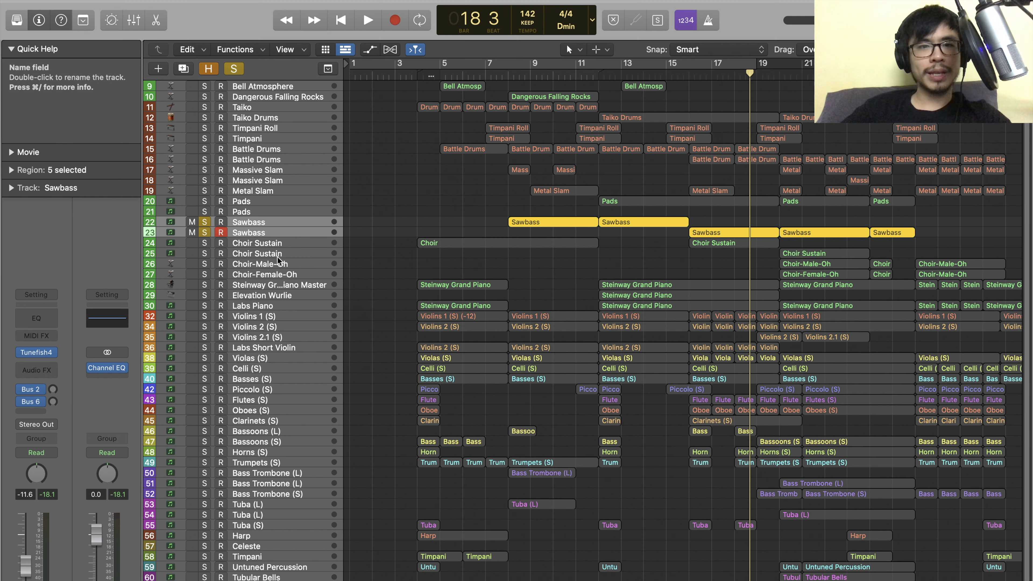
key("ctrl+s")
- Solo the two Choir Sustain tracks with Choir-Male-Oh and Choir-Female-Oh, and play them from bar 4
left_click(282, 243)
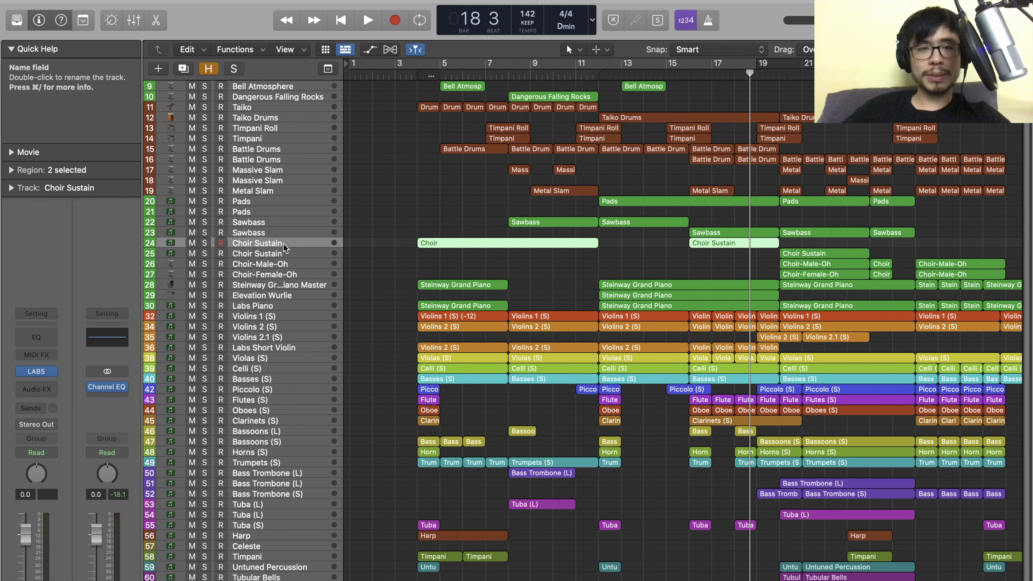
left_click(283, 274, "shift")
key("ctrl+s")
left_click(431, 77)
key("space")
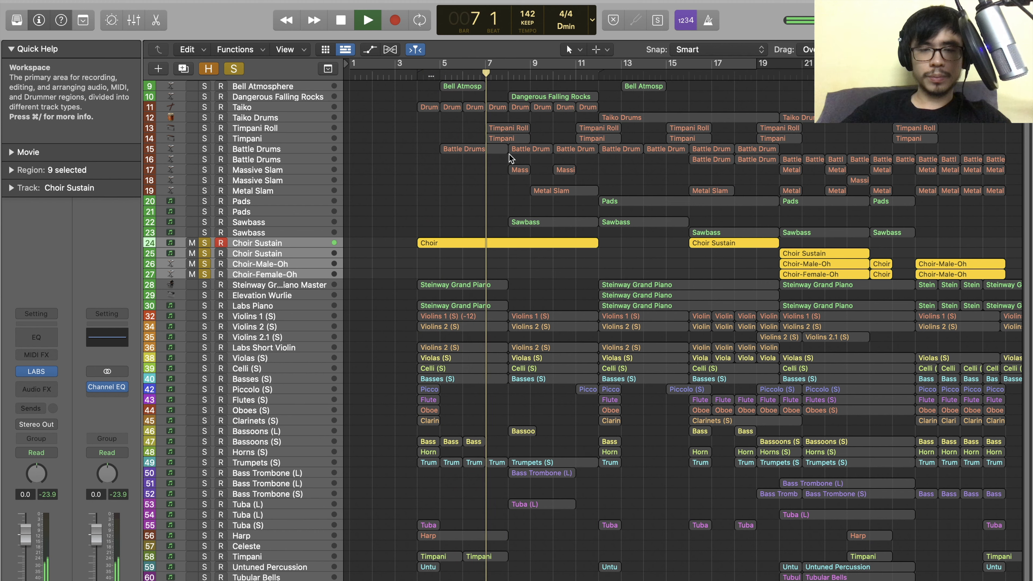
key("space")
- Clear the choir solos and replay the full arrangement from bar 4 to bar 8
mouse_move(418, 78)
left_mouse_down()
mouse_move(584, 82)
mouse_move(422, 82)
left_mouse_up()
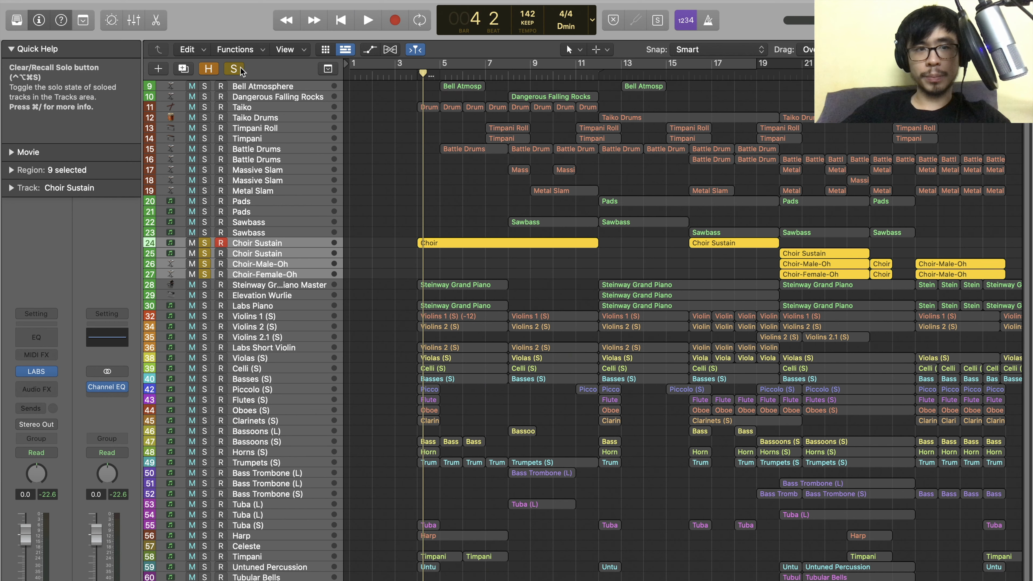
left_click(240, 68)
left_click(416, 83)
key("space")
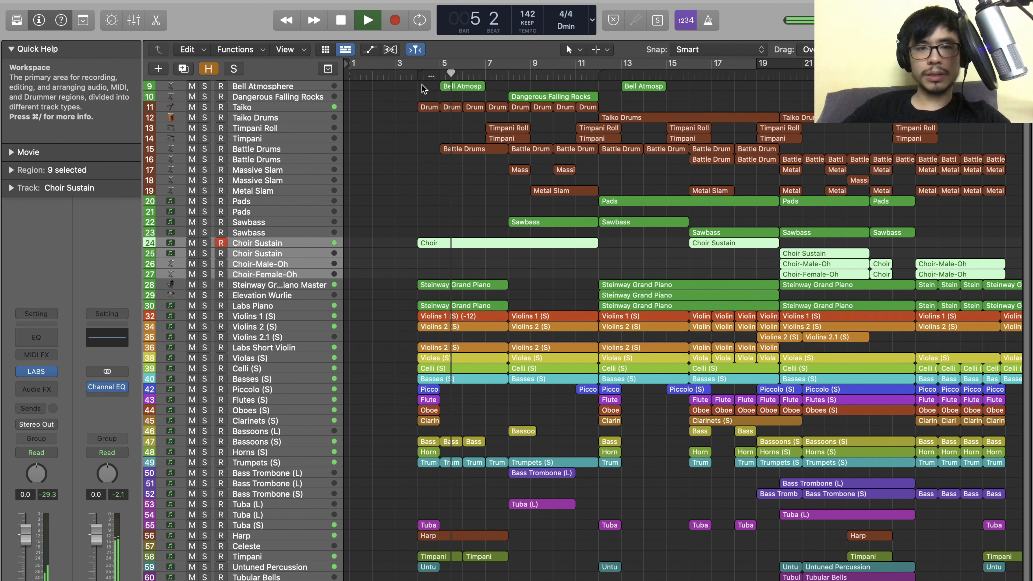
left_click(279, 244)
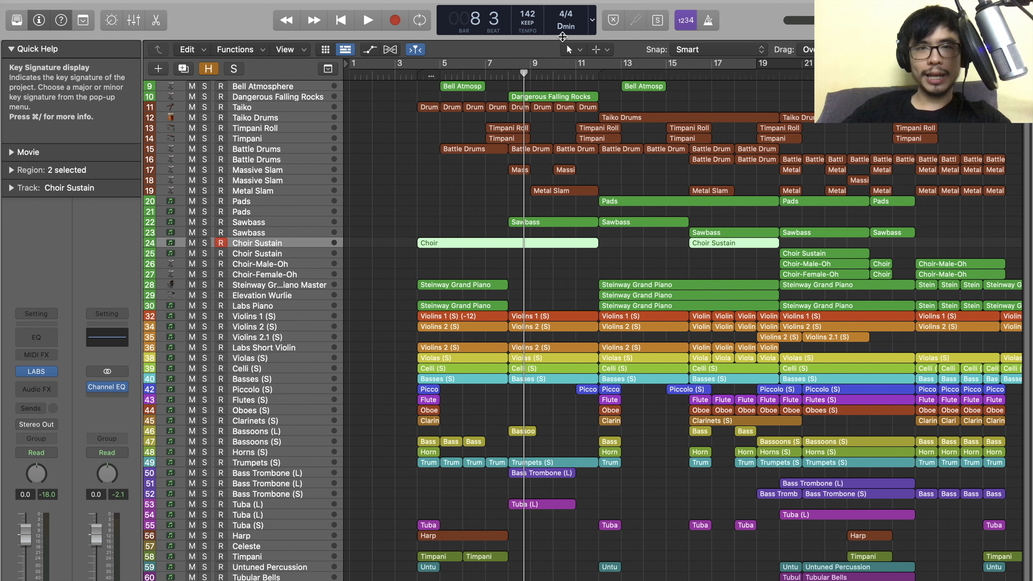
- Replay the full score from bar 8 to bar 9 and clear the region selection
mouse_move(523, 74)
left_mouse_down()
mouse_move(496, 76)
mouse_move(507, 76)
left_mouse_up()
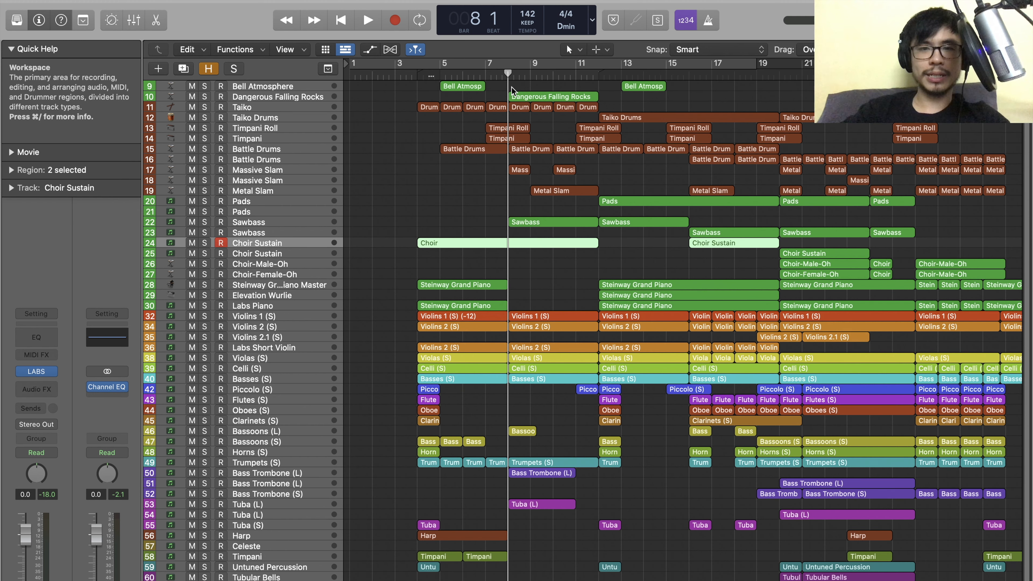
key("space")
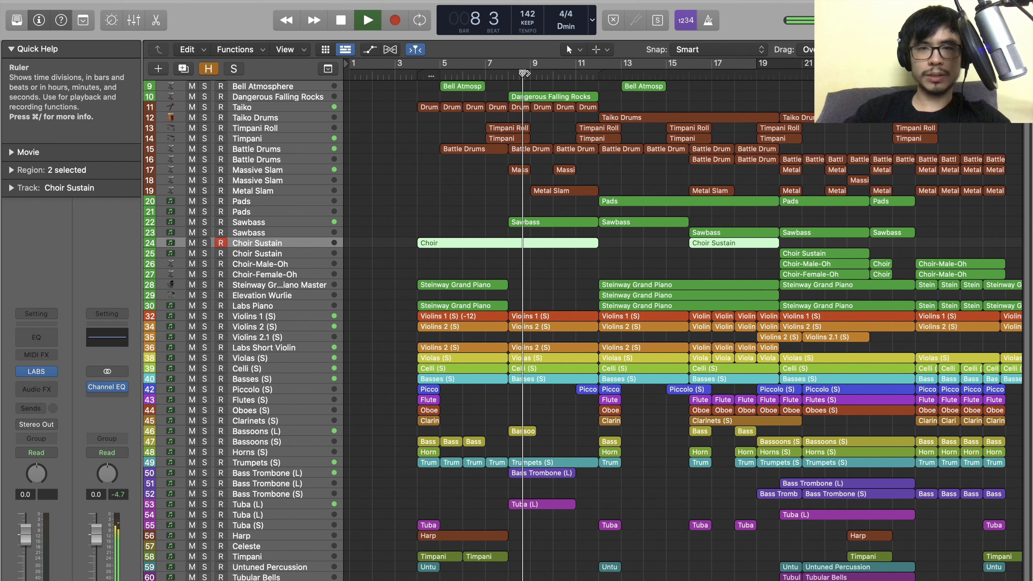
key("space")
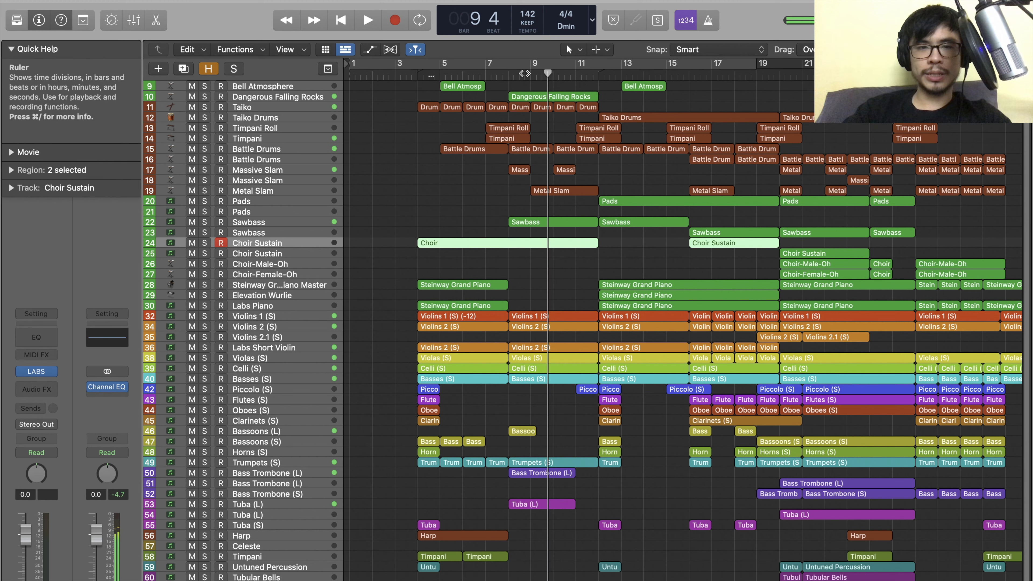
left_click(474, 140)
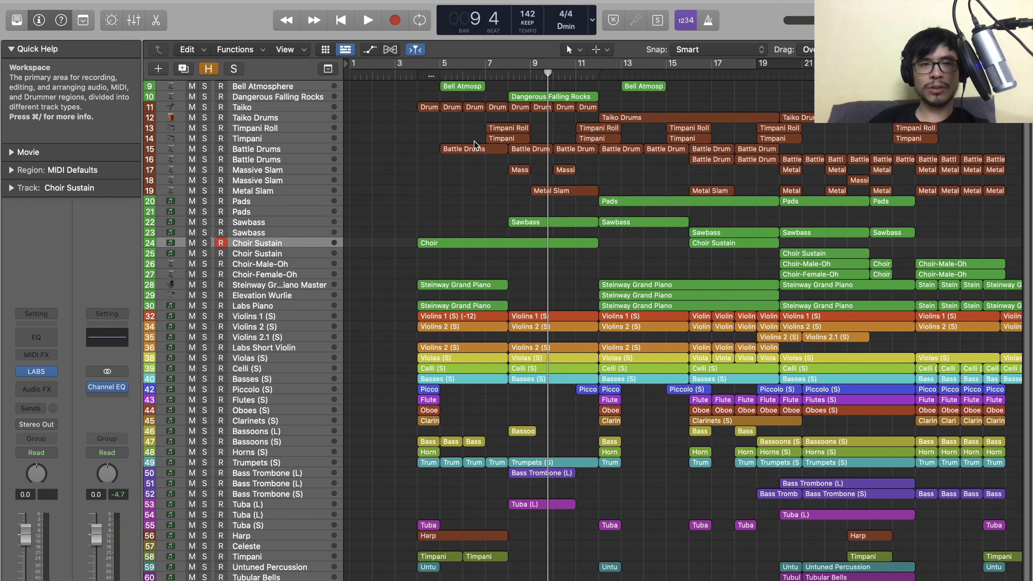
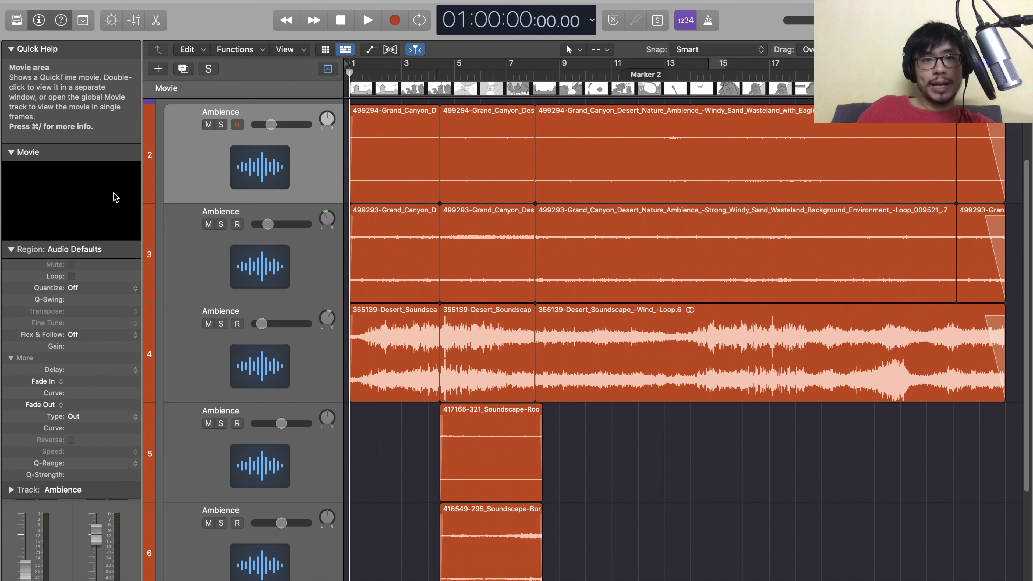
- Compare scene ambiences by selecting the two Soundscape regions at 8 seconds and the three desert regions at the movie's opening
left_click_drag(350, 74, 454, 72)
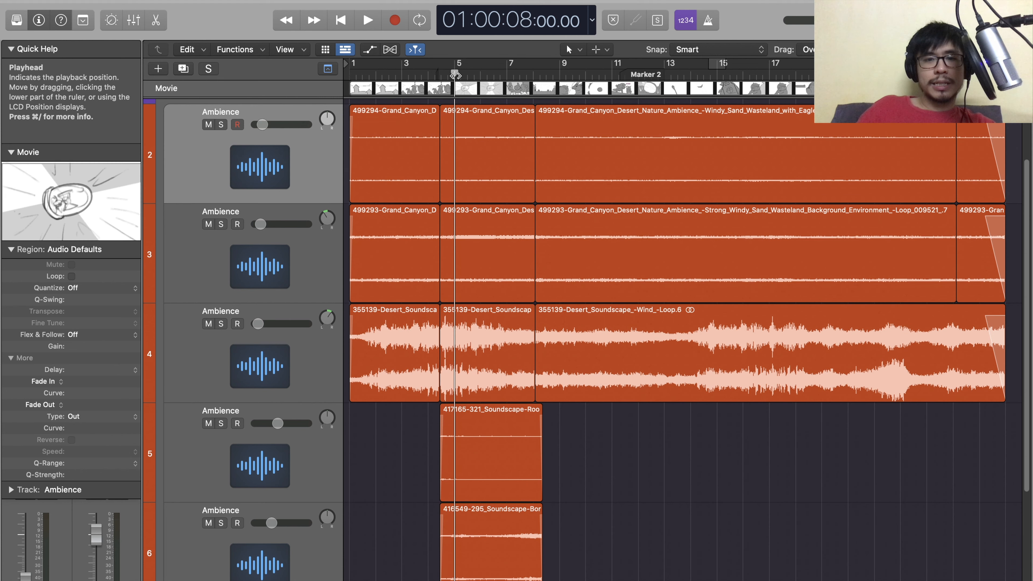
left_click_drag(627, 438, 478, 508)
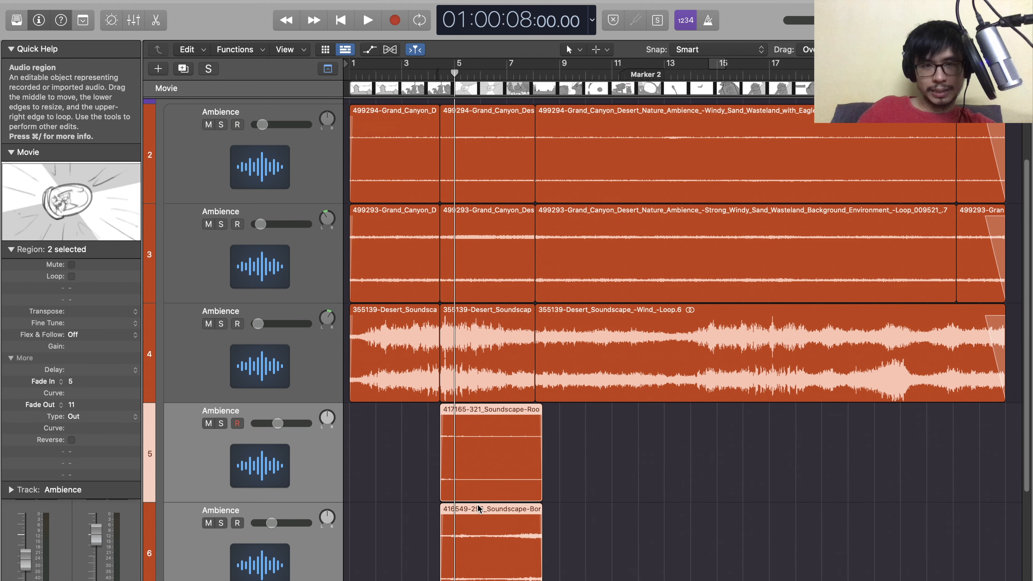
left_click_drag(454, 74, 356, 73)
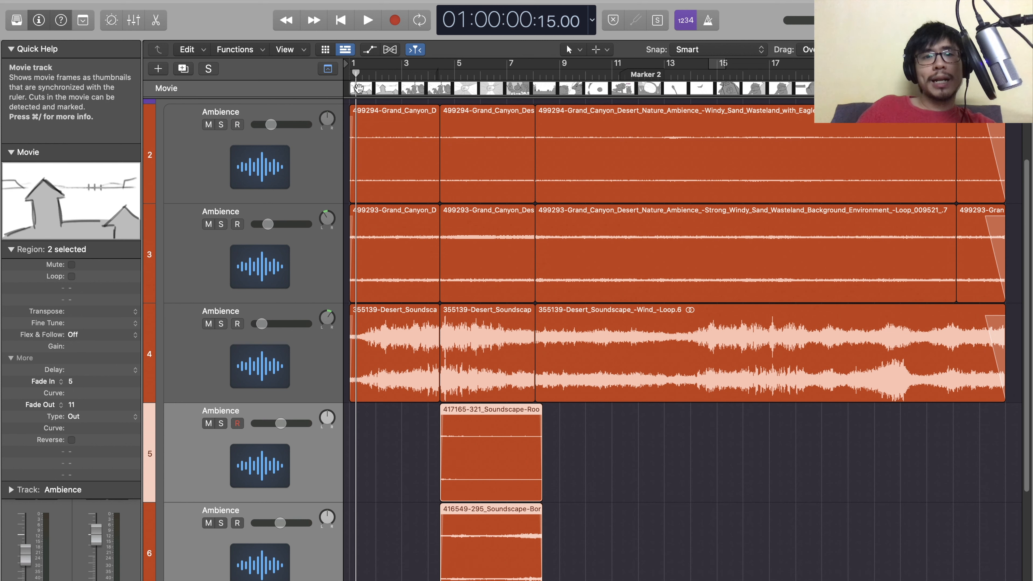
left_click_drag(409, 438, 382, 179)
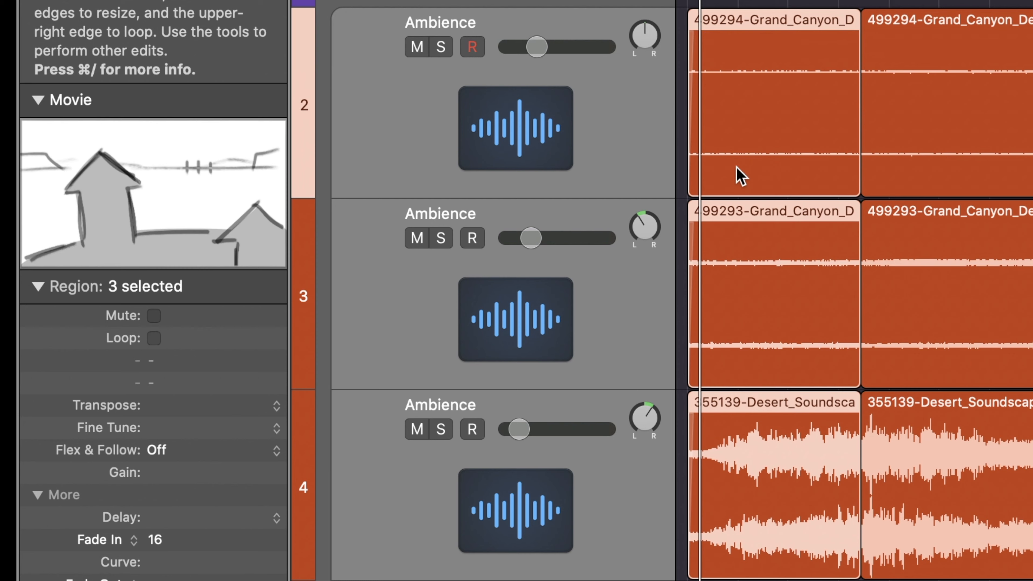
- Select the second Grand Canyon ambience track and scrub the movie across the scene change between 4 and 7 seconds
left_click(636, 322)
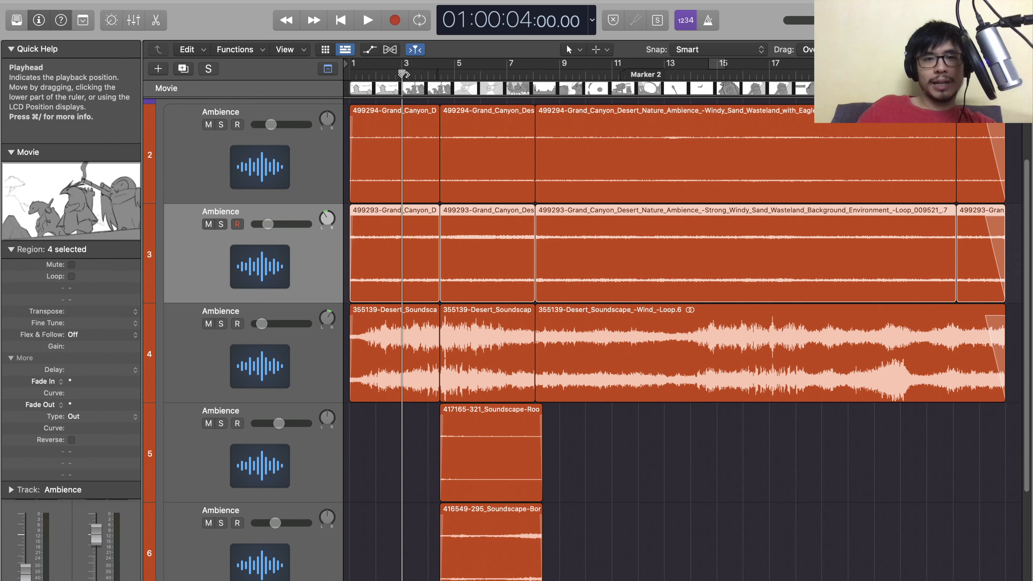
left_click_drag(403, 75, 442, 82)
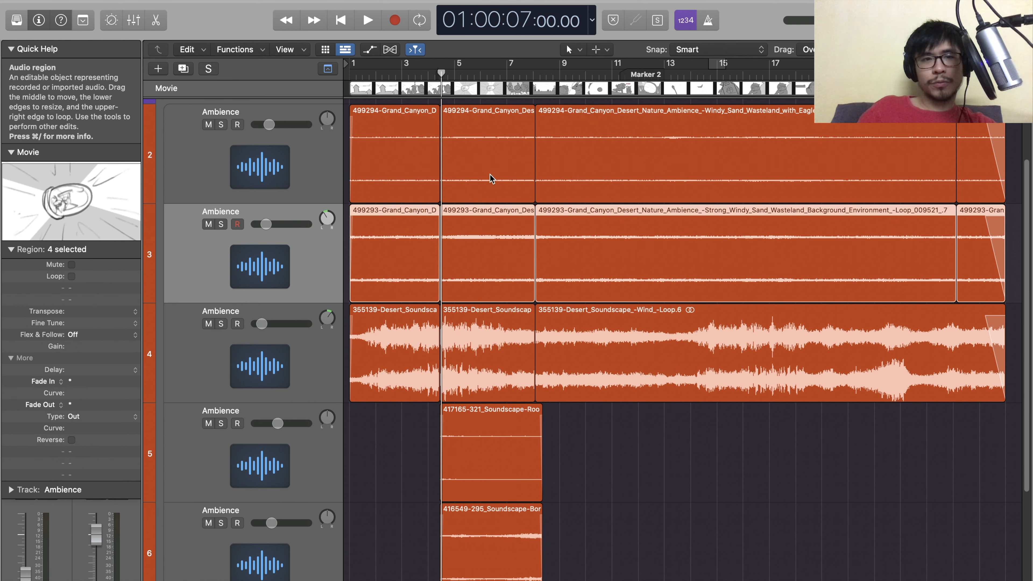
left_click_drag(441, 77, 420, 78)
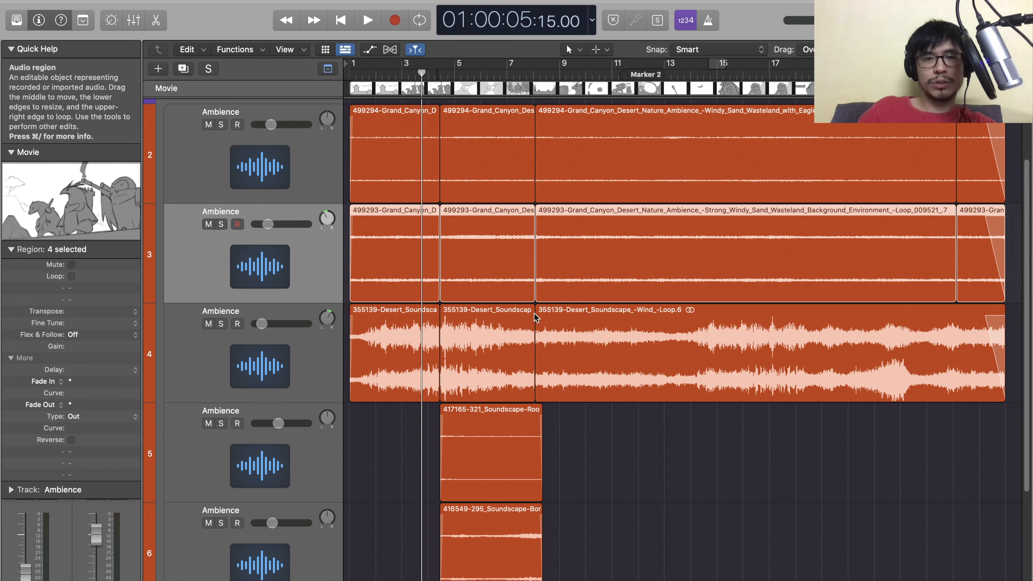
- Show the ambience tracks' volume automation and briefly play the section just before the scene change
key("a")
left_click_drag(421, 74, 411, 73)
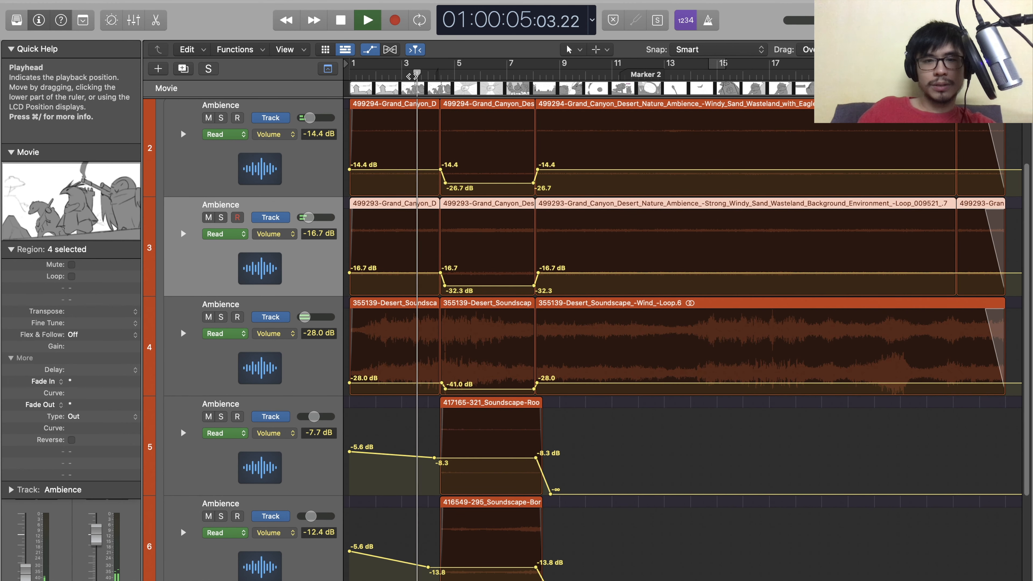
key("space")
- Solo Ambience tracks 2 to 6, play them through the scene changes to about 16 seconds, and hide the automation
left_click(287, 167)
left_click(296, 566, "shift")
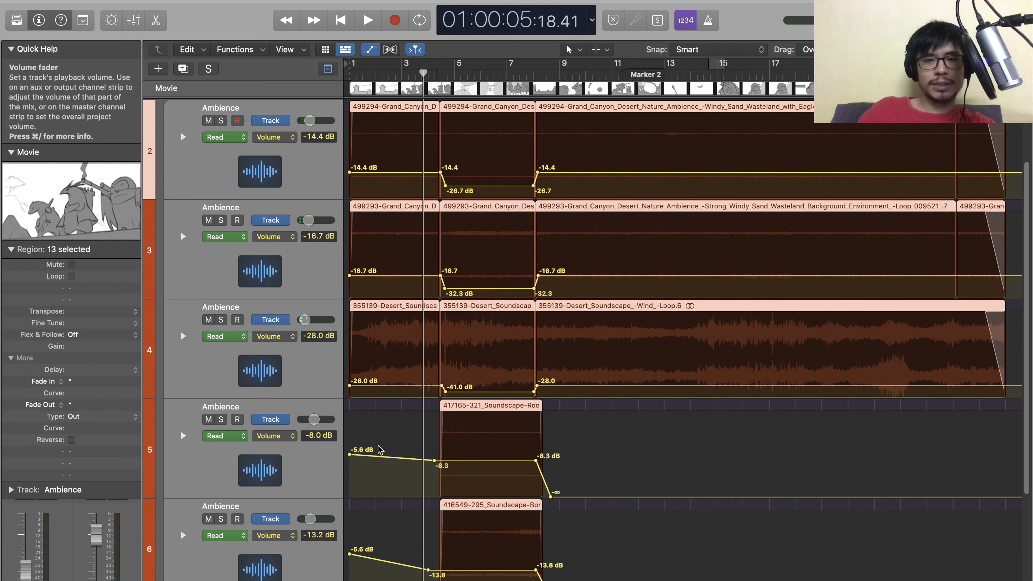
key("s")
key("space")
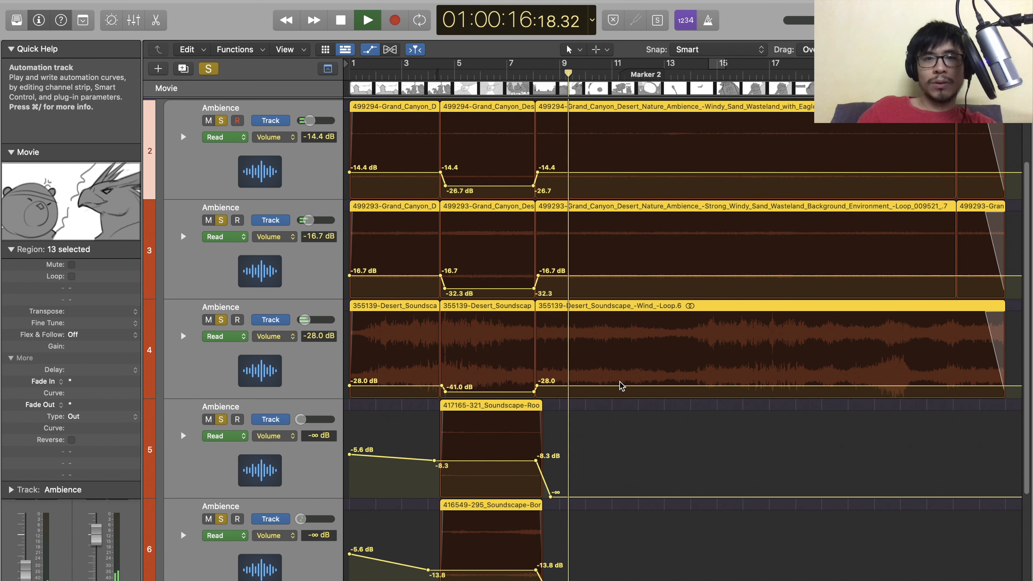
key("a")
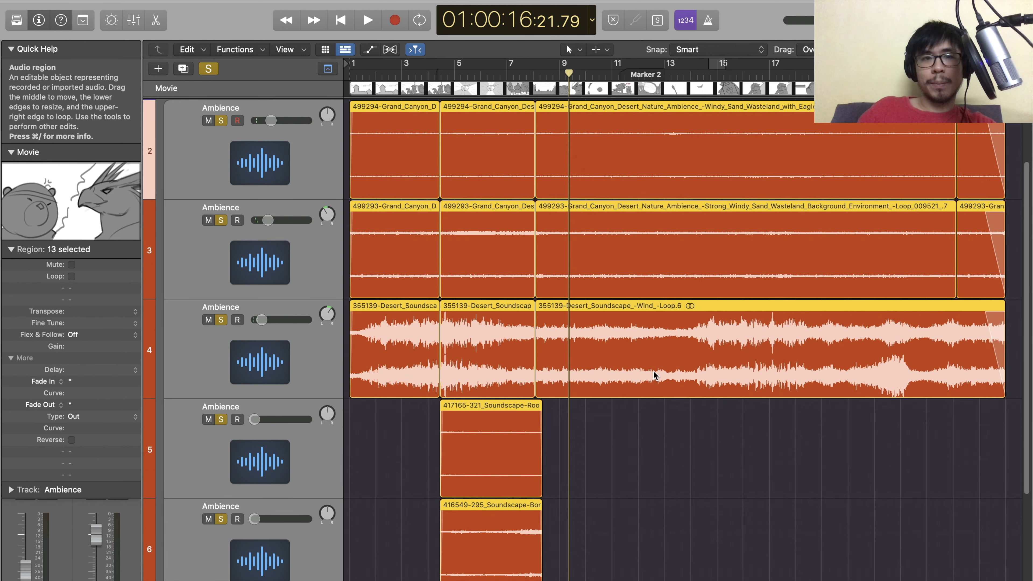
- Examine the Ambience channels' bus routing in the mixer, and collapse the Ambience track stack
key("x")
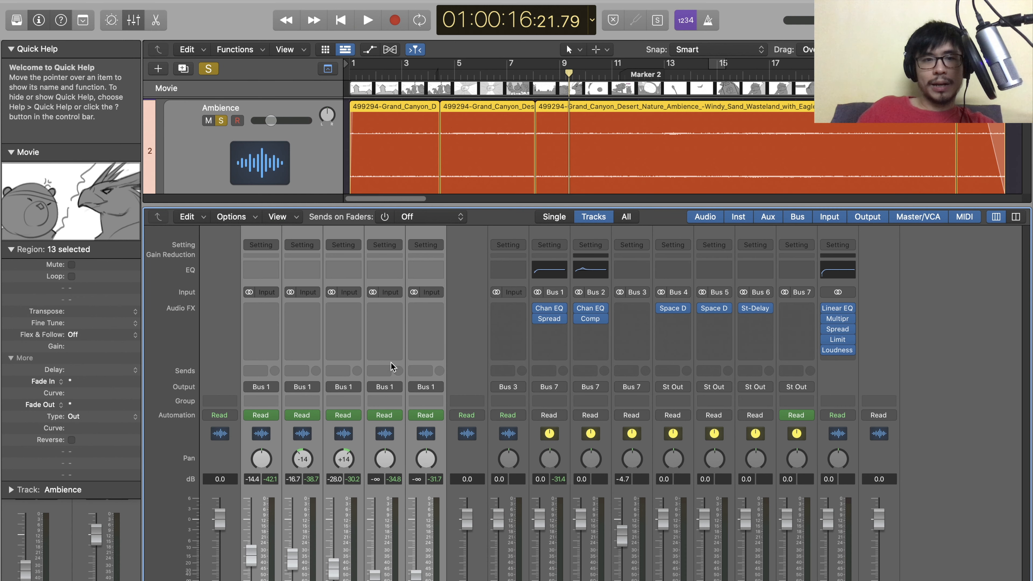
key("x")
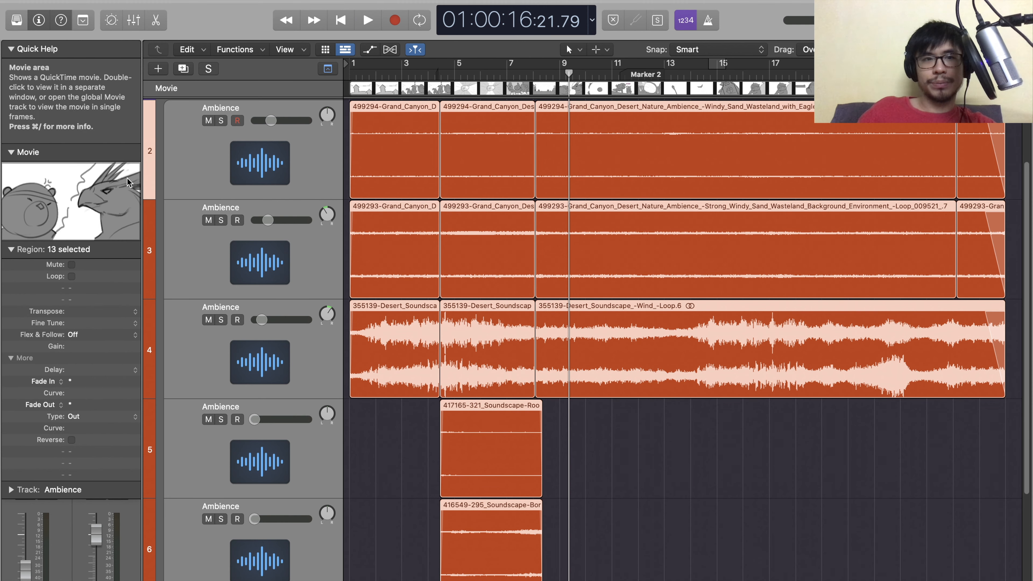
scroll(229, 158, "up", 3)
left_click(167, 149)
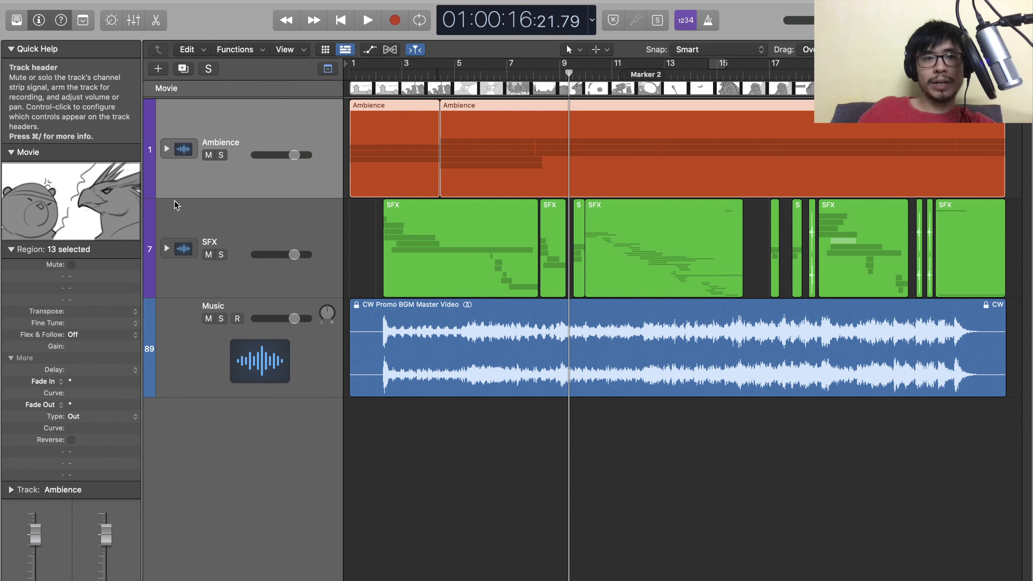
- Expand the SFX track stack, fit all its tracks in view, and move the playhead back to about 5 seconds
left_click(167, 248)
left_click(554, 319)
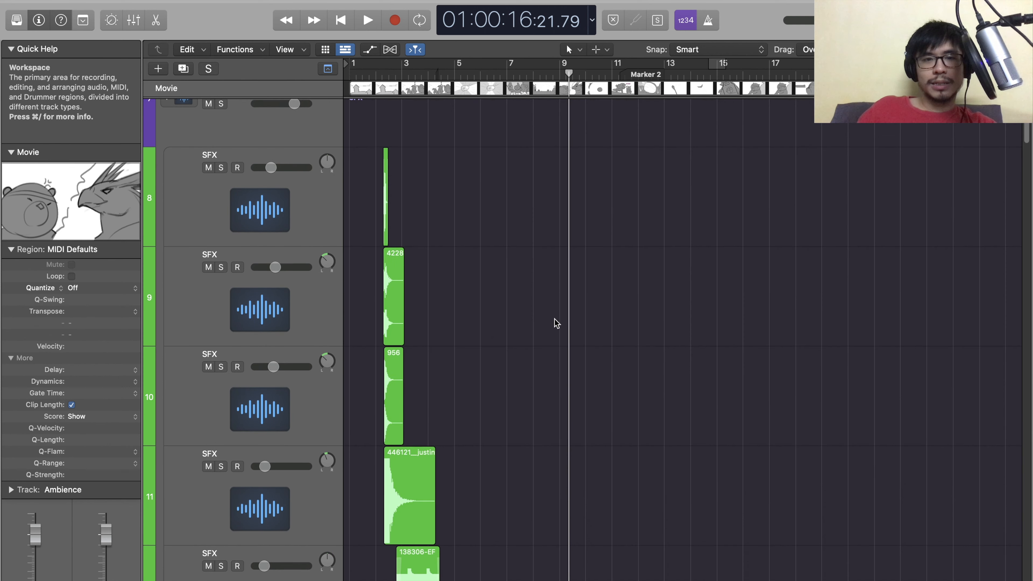
key("z")
scroll(554, 322, "down", 1)
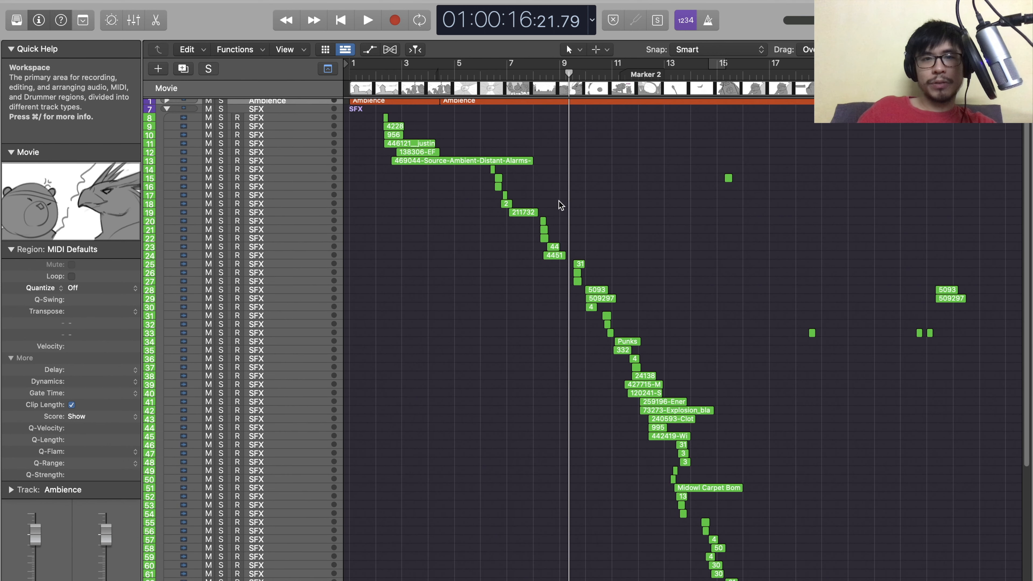
left_click_drag(563, 74, 432, 98)
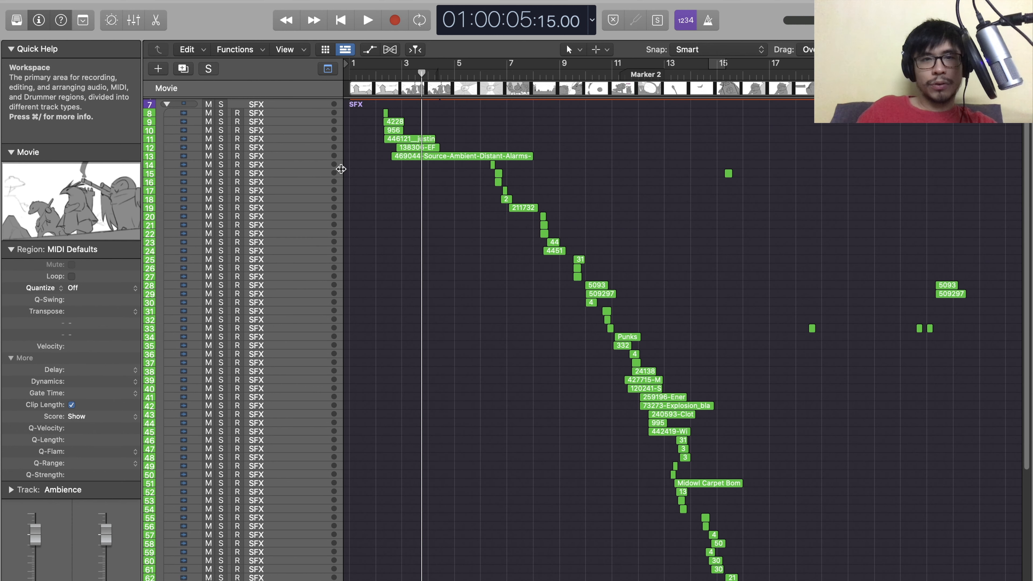
- Zoom in on the Source-Ambient-Distant-Alarms region on SFX track 13 and scrub the movie between about 7 and 2 seconds
left_click(394, 156)
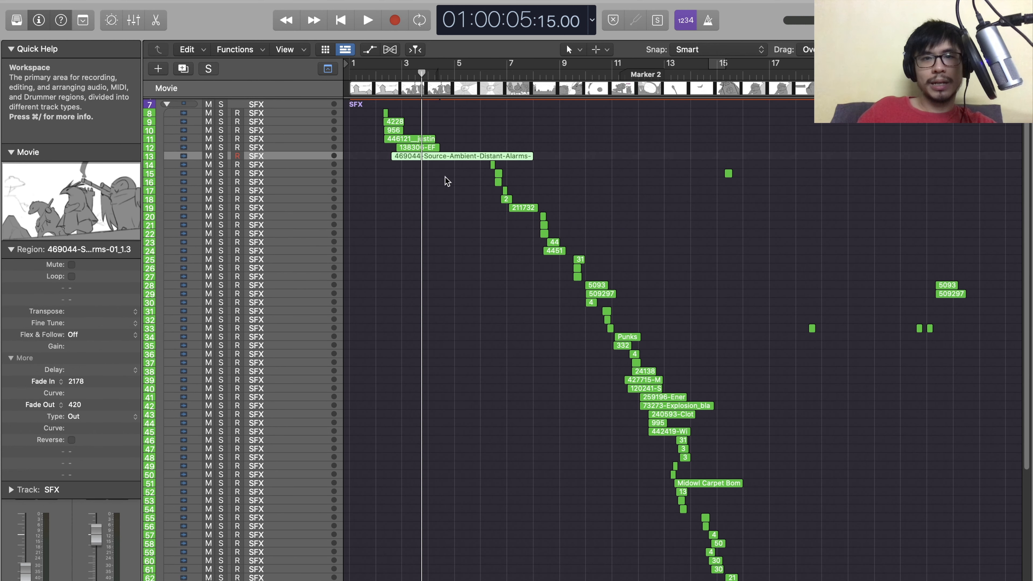
key("z")
scroll(441, 122, "left", 3)
left_click_drag(405, 77, 651, 79)
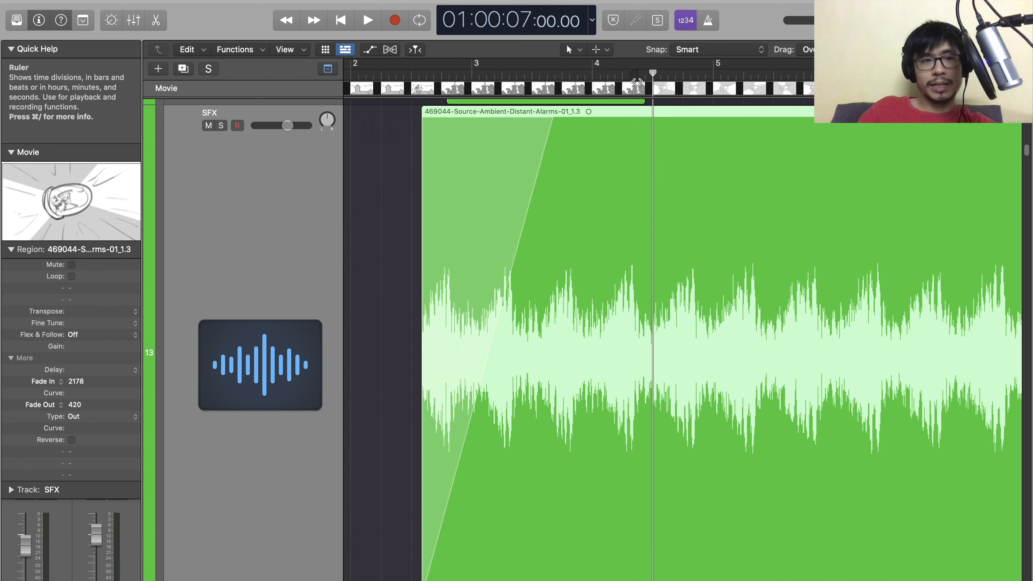
left_click_drag(652, 74, 423, 84)
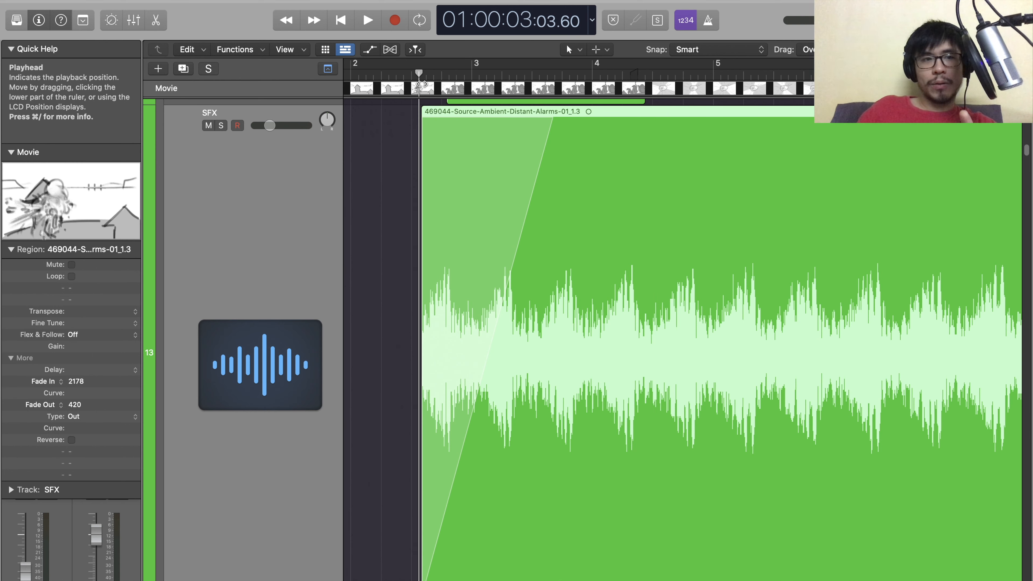
left_click_drag(411, 85, 389, 84)
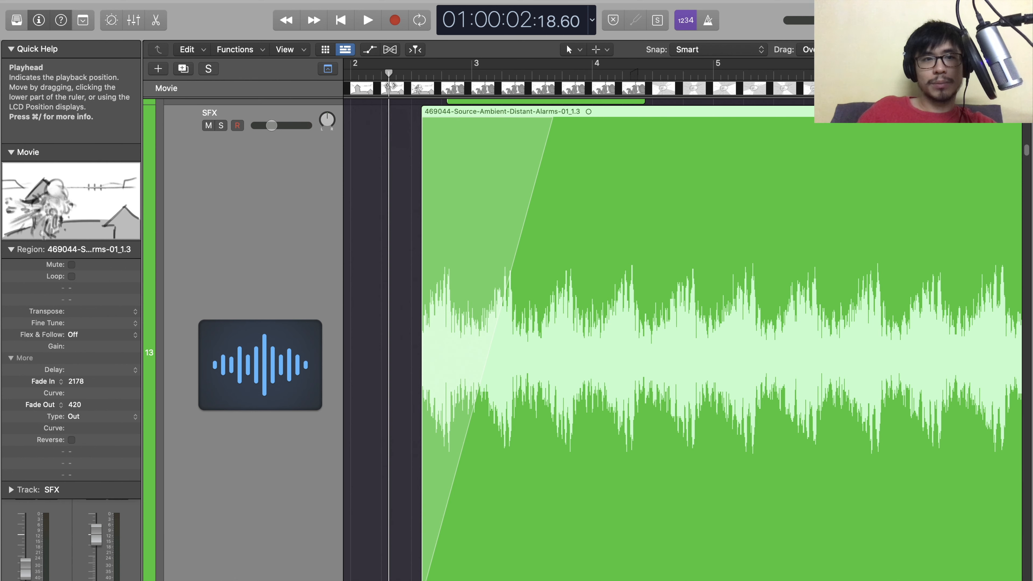
- Solo the distant alarms track, play it to about 12 seconds while showing its volume automation, and turn the solo off
key("s")
key("space")
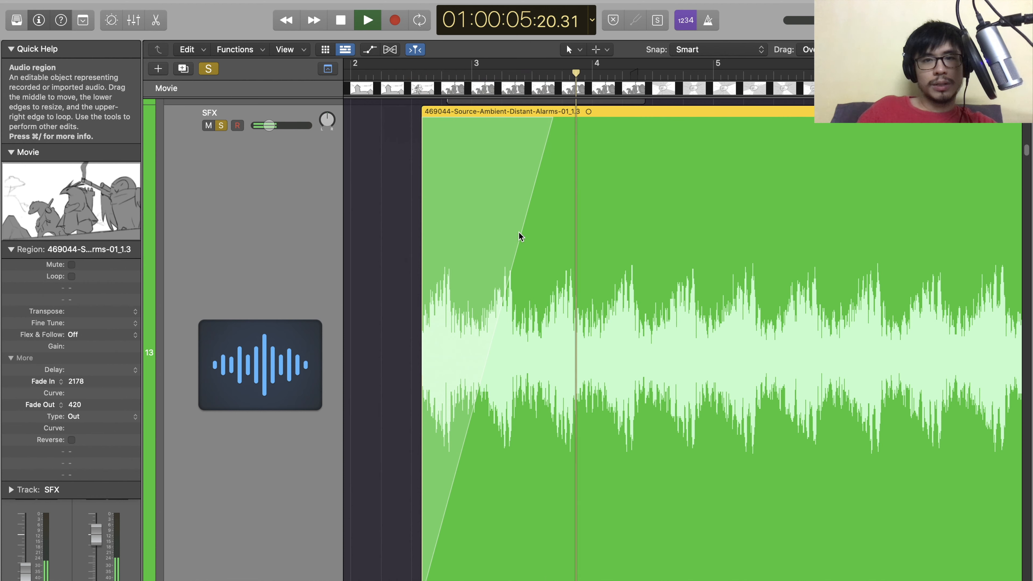
key("a")
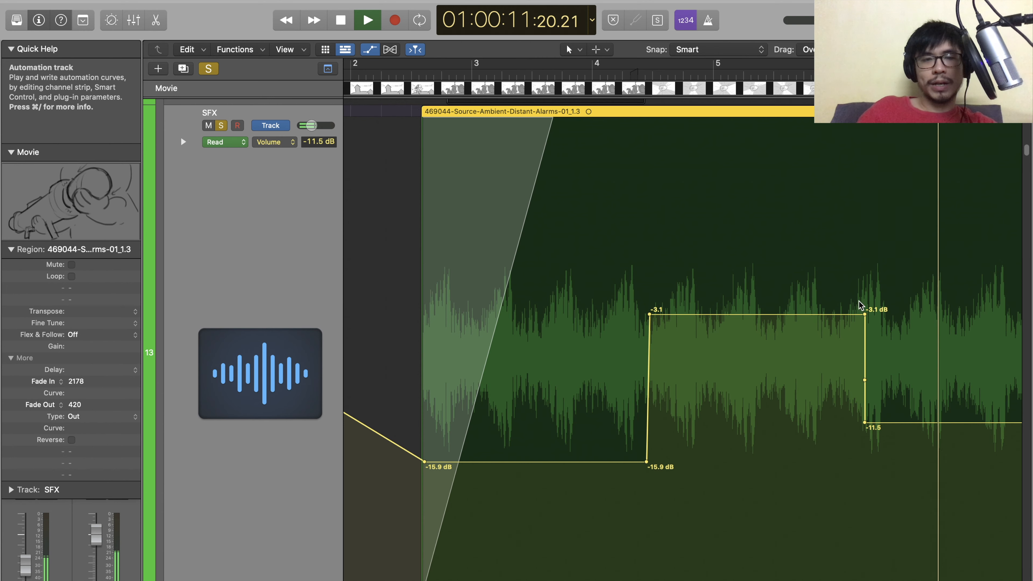
key("space")
key("s")
scroll(506, 228, "left", 15)
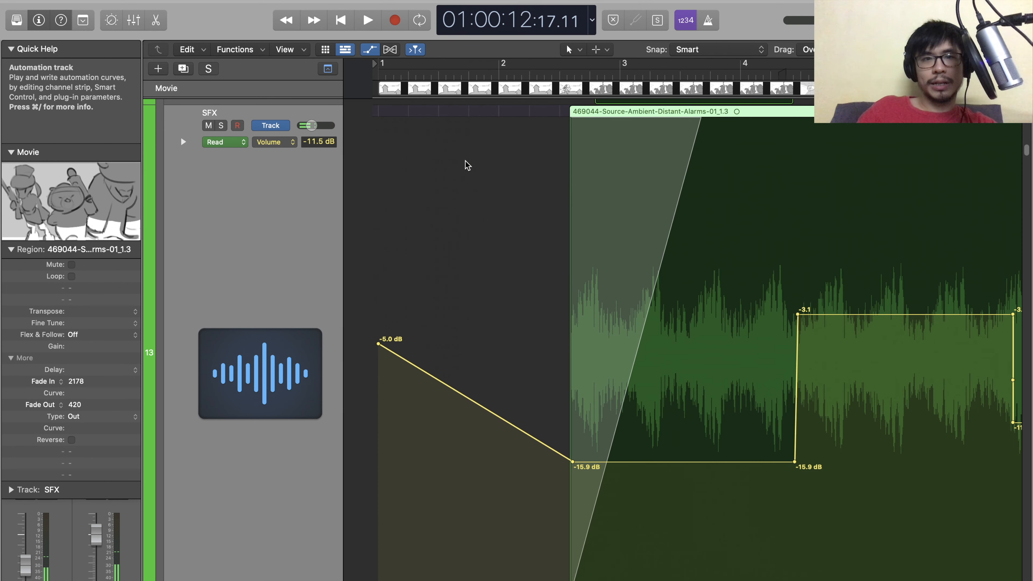
- Play the alarm in the full mix to about 14 seconds, hide the automation, and cue the movie at 16 seconds
left_click(526, 78)
key("space")
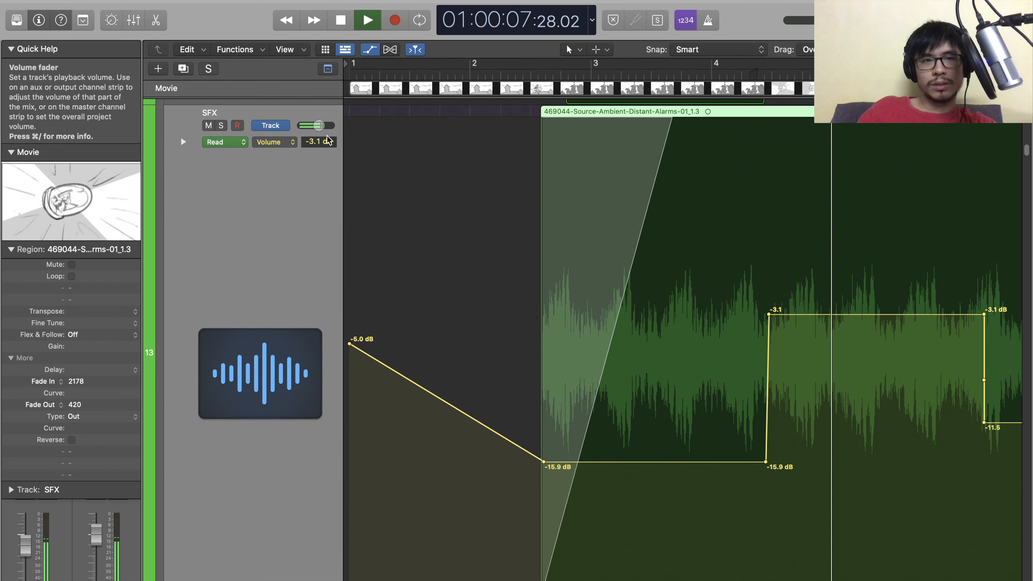
key("a")
key("super+Left")
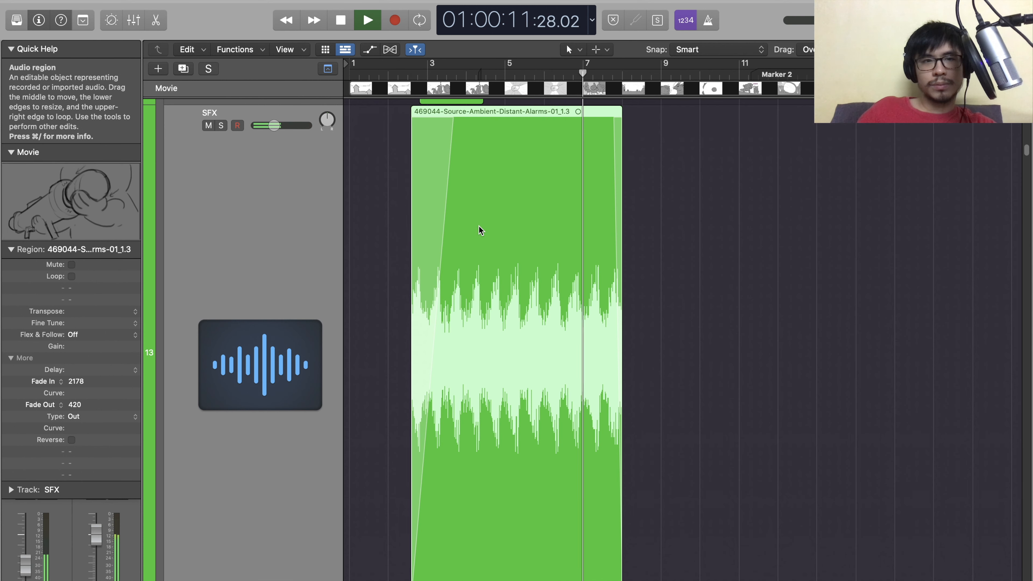
key("space")
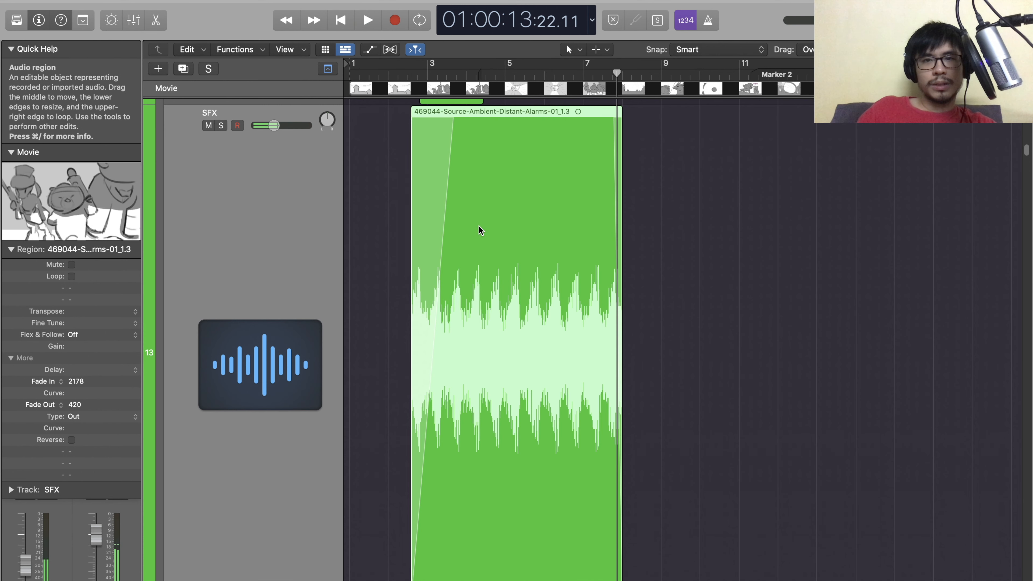
left_click_drag(613, 74, 668, 74)
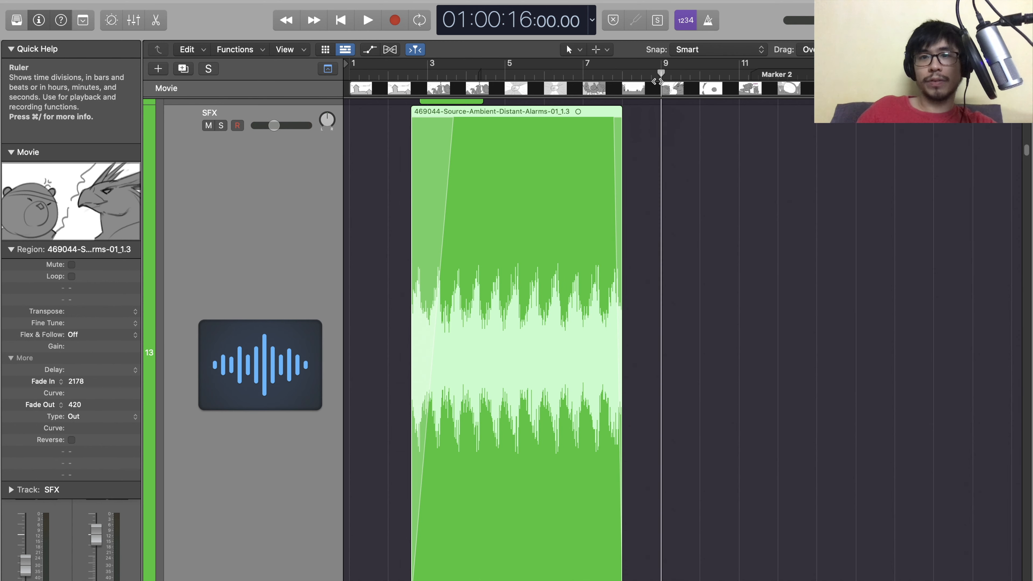
- Zoom in on the gunshot layers on SFX tracks 68 to 71 and play them soloed from just before the shot
left_click(797, 280)
key("z")
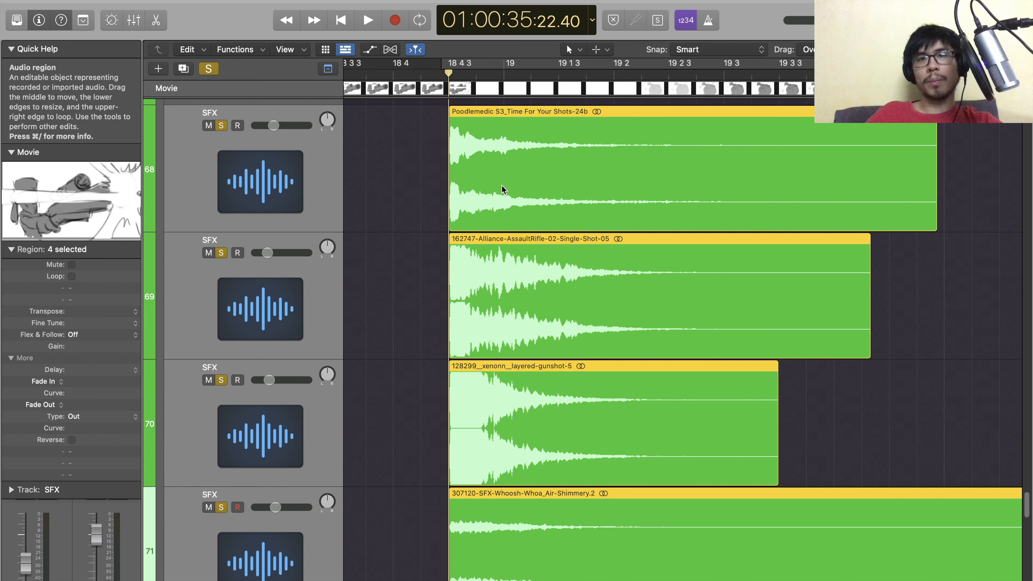
mouse_move(447, 72)
left_mouse_down()
mouse_move(408, 72)
mouse_move(441, 68)
left_mouse_up()
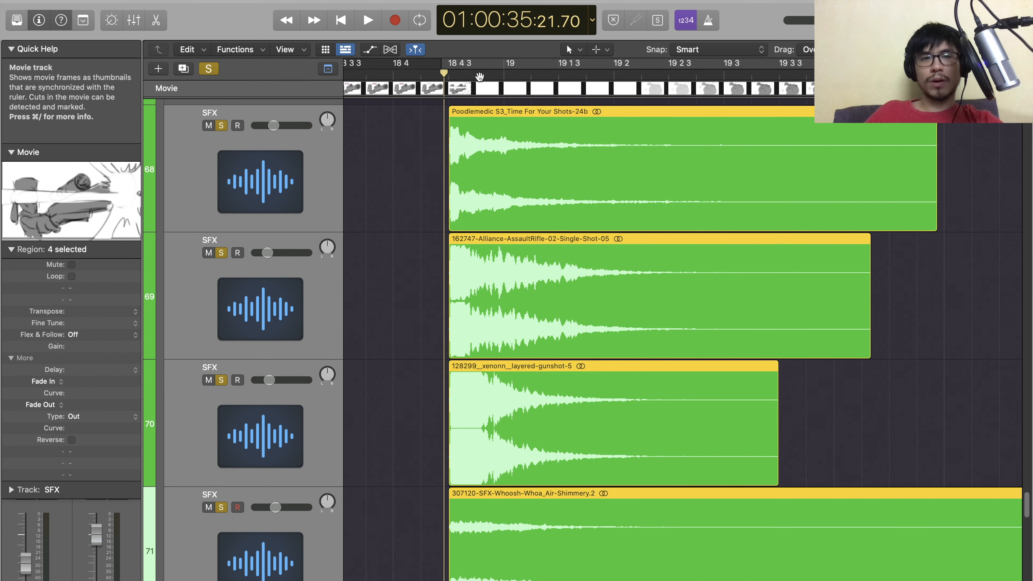
left_click_drag(457, 77, 416, 78)
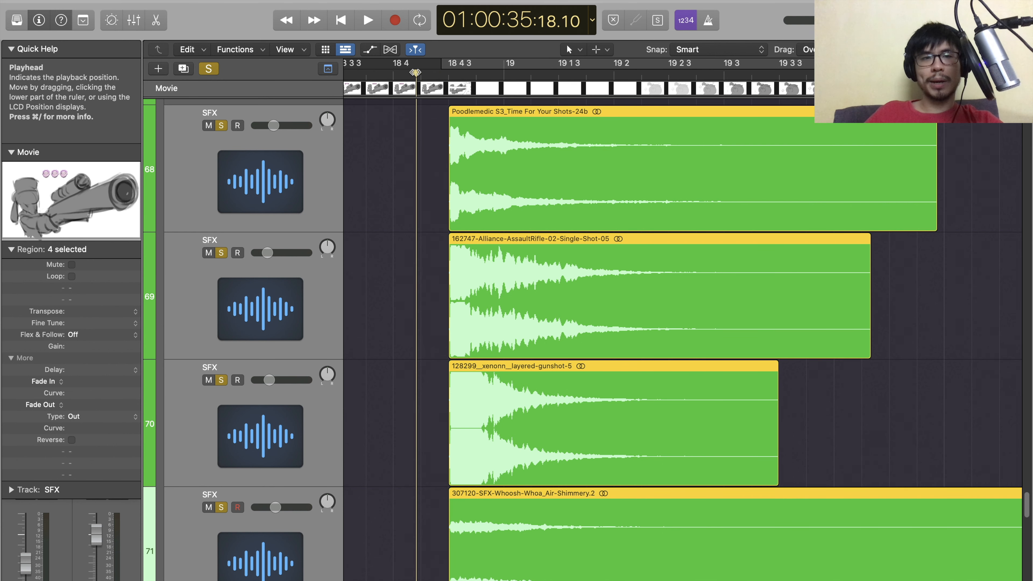
key("space")
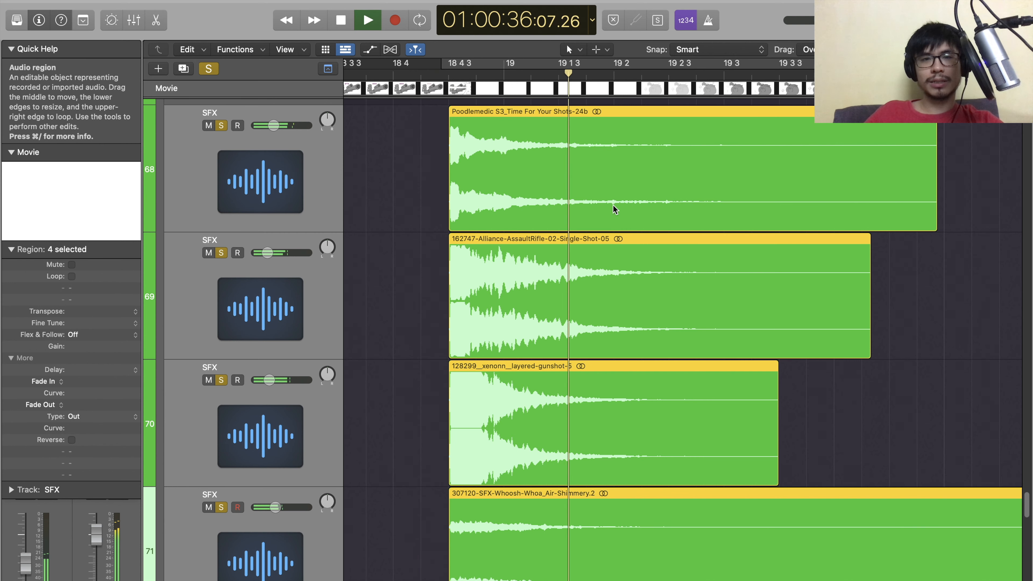
key("space")
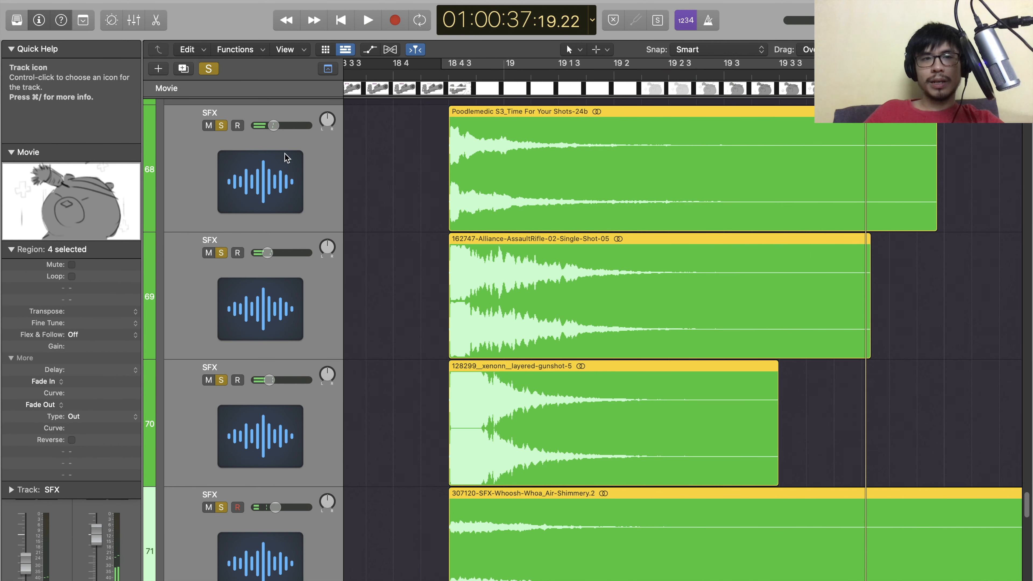
key("s")
- Audition the Poodlemedic S3_Time For Your Shots layer on track 68 by itself from just before the gunshot
left_click(300, 175)
key("s")
left_click_drag(459, 75, 435, 68)
key("space")
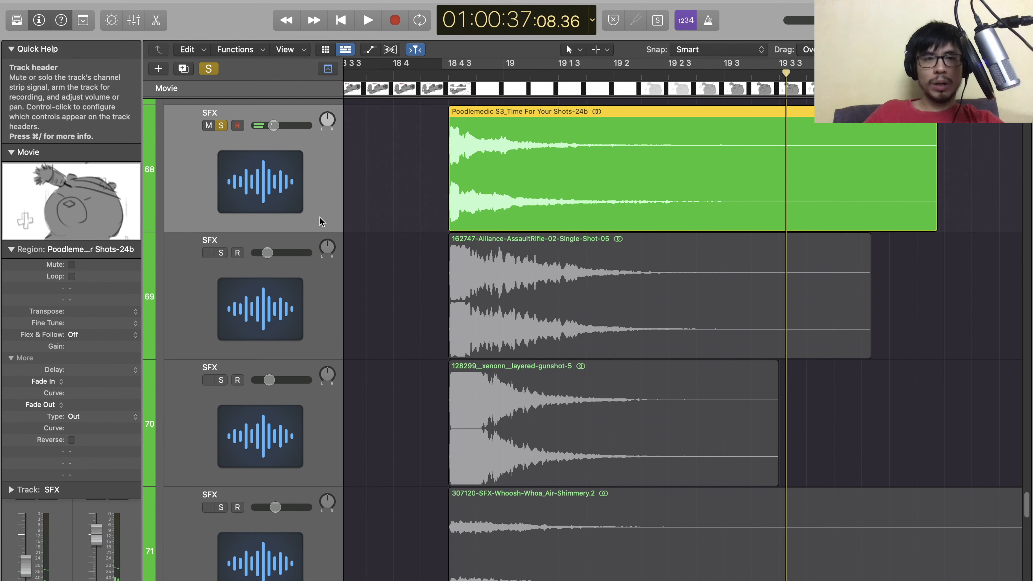
key("s")
- Audition the Alliance-AssaultRifle single-shot layer on track 69 by itself from just before the gunshot
left_click(268, 306)
key("s")
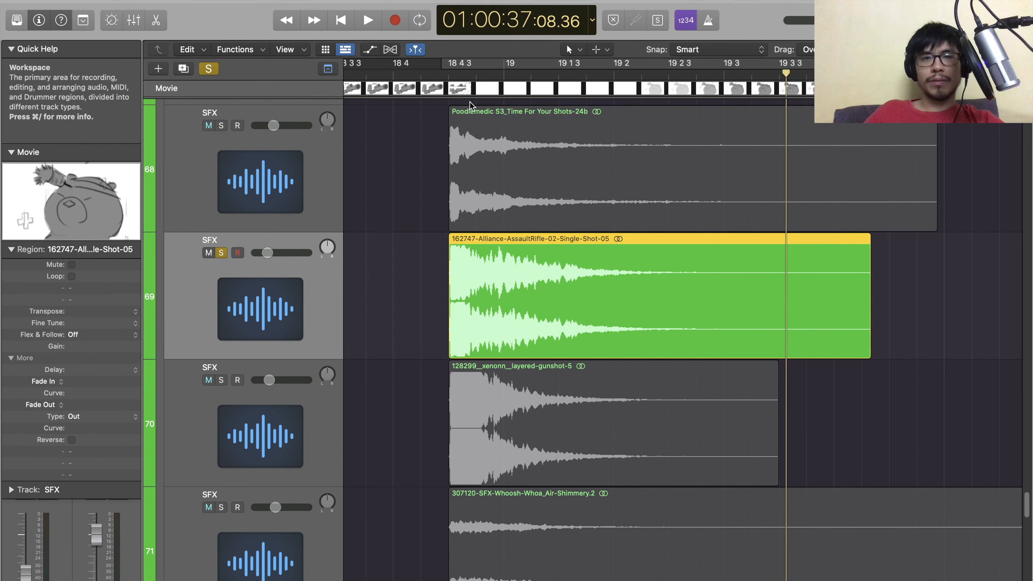
left_click(447, 74)
key("space")
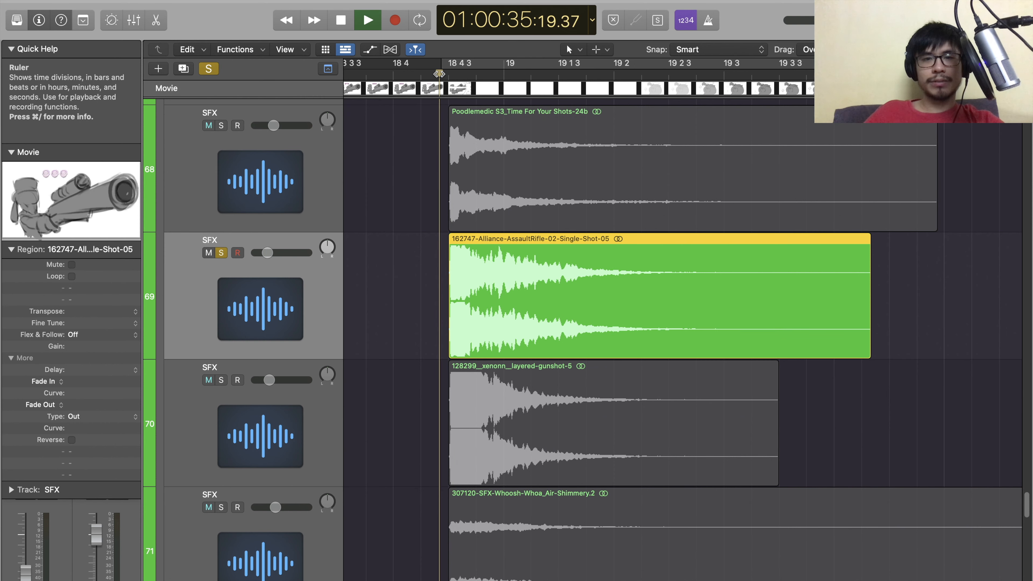
key("space")
key("s")
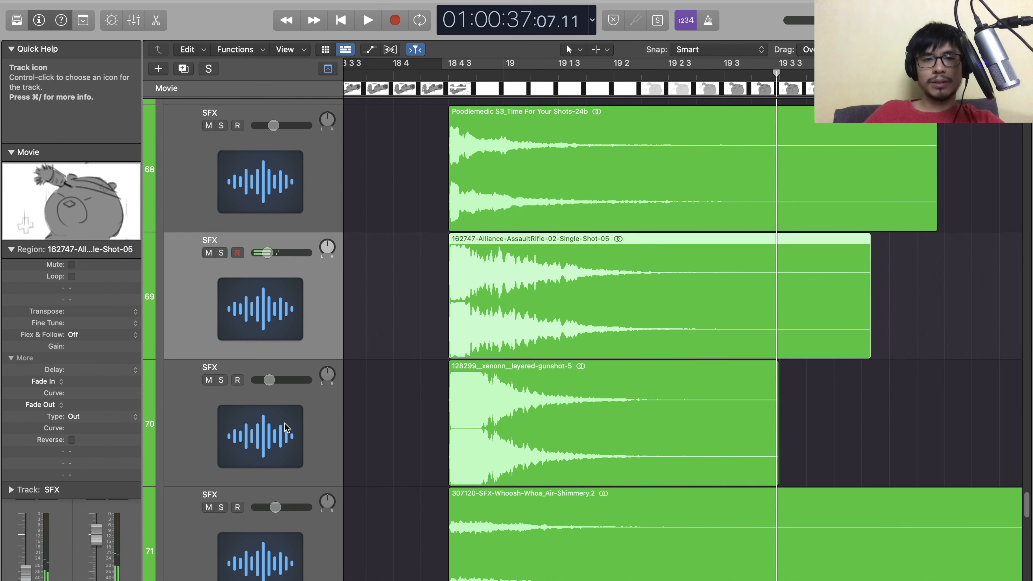
- Audition the xenonn layered-gunshot layer on track 70 by itself from just before the shot
left_click(317, 387)
left_click(440, 74)
key("s")
key("space")
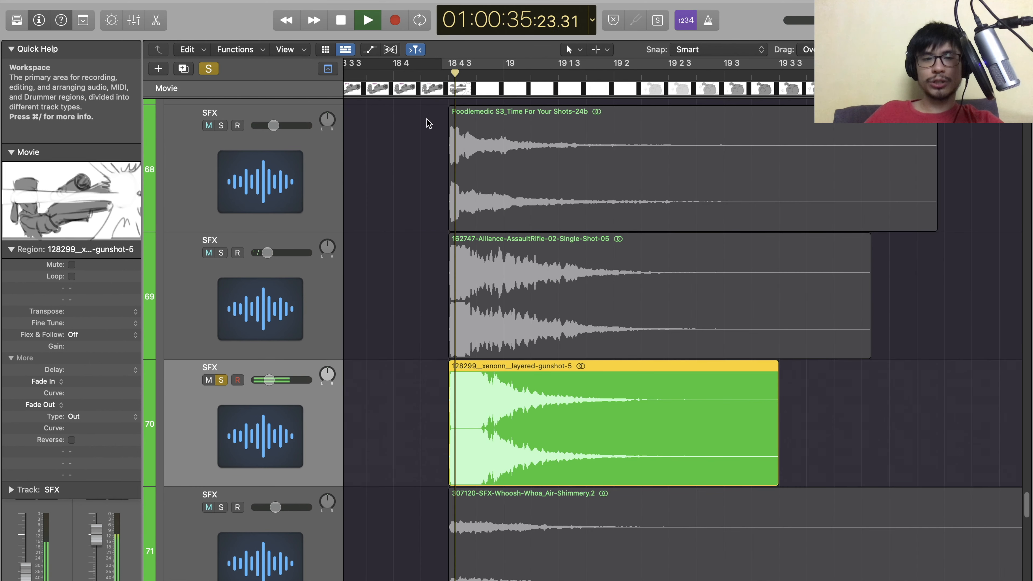
key("space")
key("s")
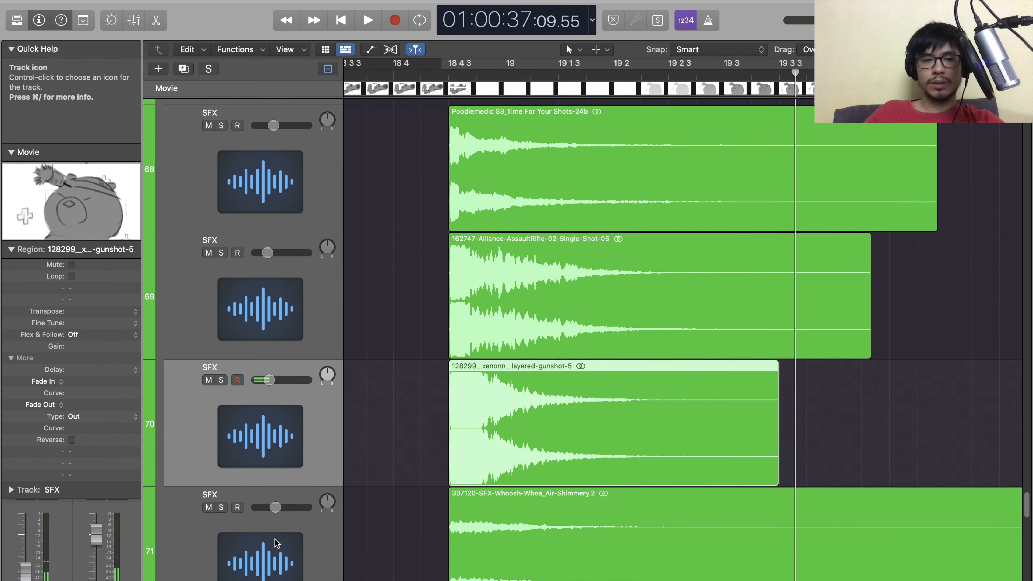
- Audition the SFX-Whoosh-Whoa_Air-Shimmery layer on track 71 by itself from just before the gunshot
left_click(529, 537)
key("s")
left_click(445, 75)
key("space")
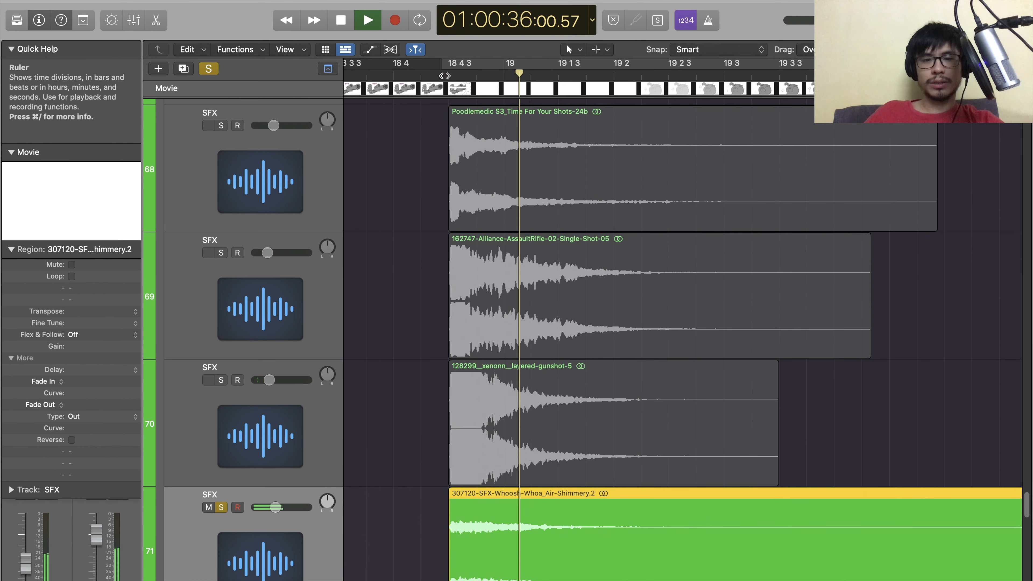
key("space")
key("s")
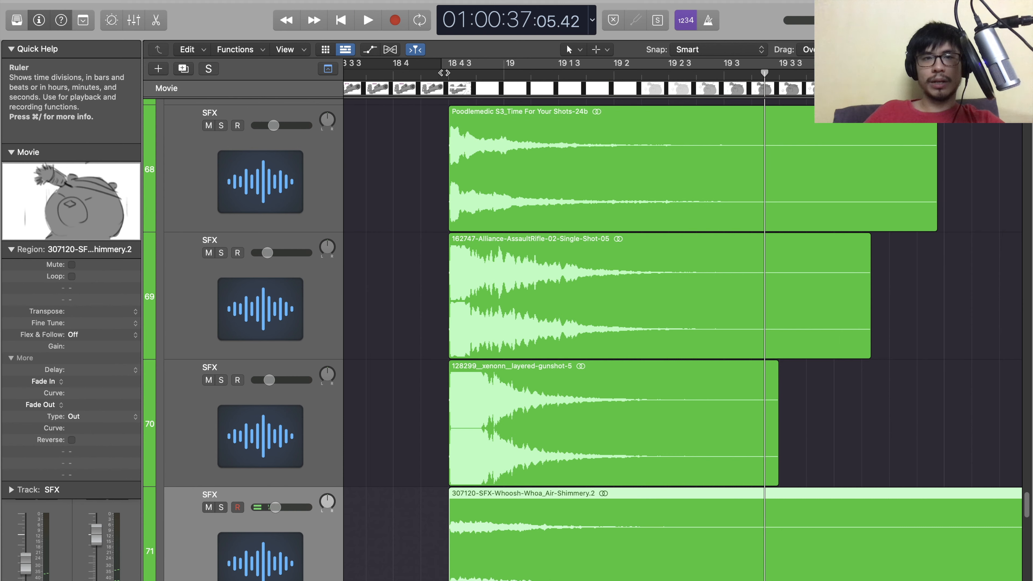
- Solo all four gunshot layers on tracks 68 to 71 together and play the combined shot
key("super+a")
key("s")
key("space")
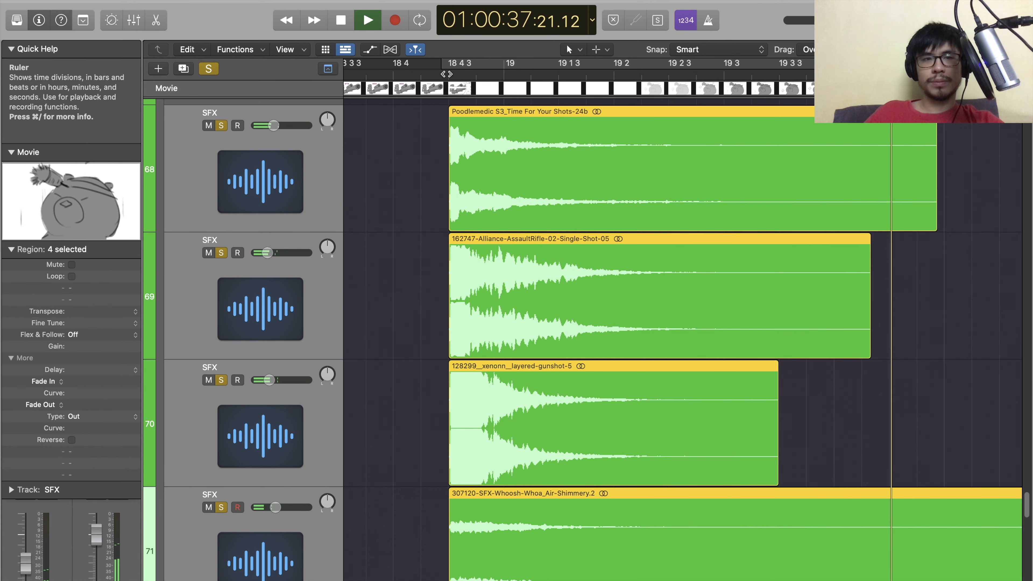
key("space")
- Show the gunshot layers' channels in the mixer, and reposition the enlarged floating movie window over it
key("x")
scroll(277, 540, "left", 8)
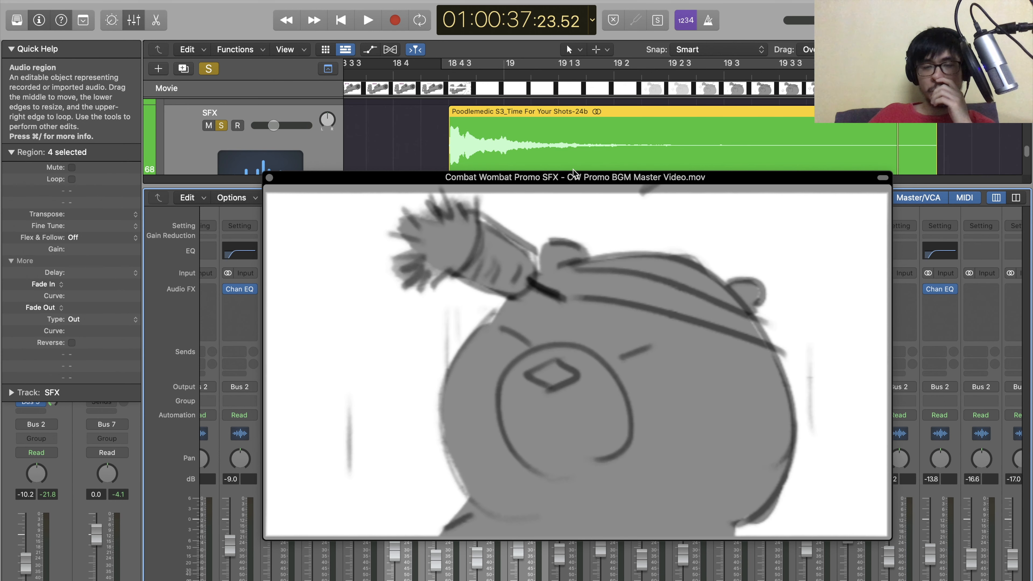
left_click_drag(567, 174, 548, 183)
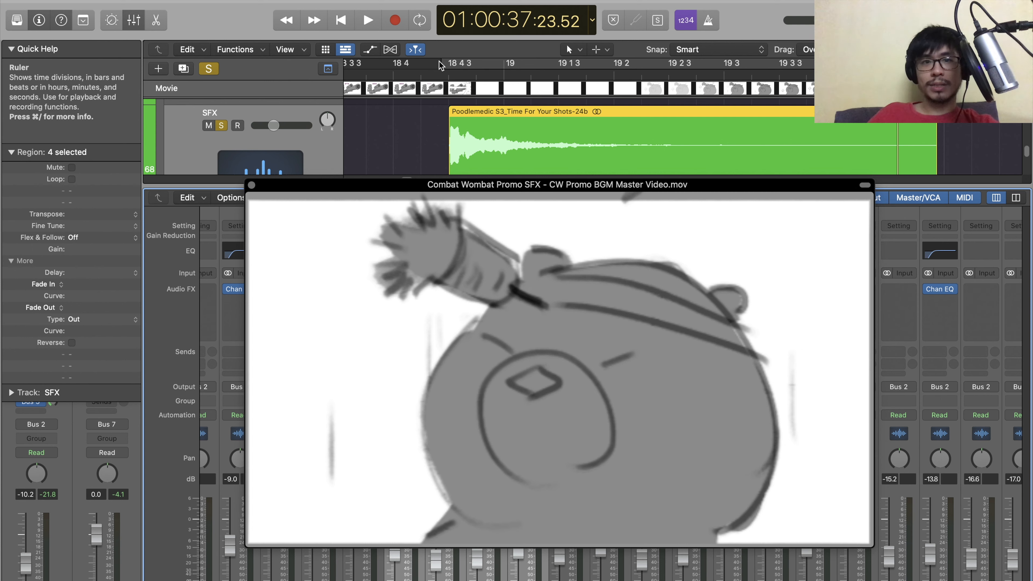
- Scrub the enlarged movie around the gunshot, play the soloed layers against it to about 37 seconds, and close the movie window
left_click(424, 76)
left_click_drag(425, 77, 477, 84)
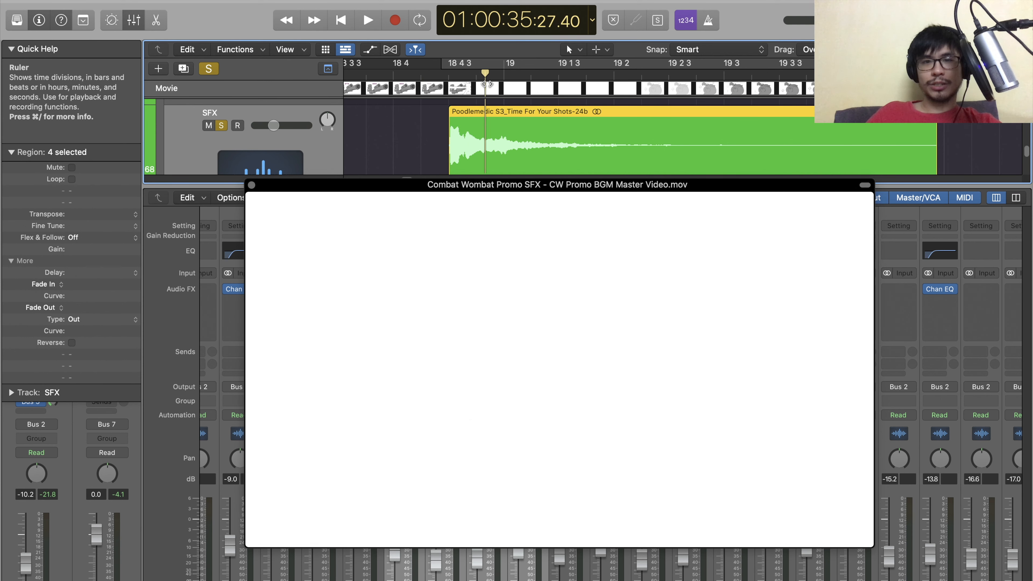
left_click_drag(608, 90, 441, 118)
key("space")
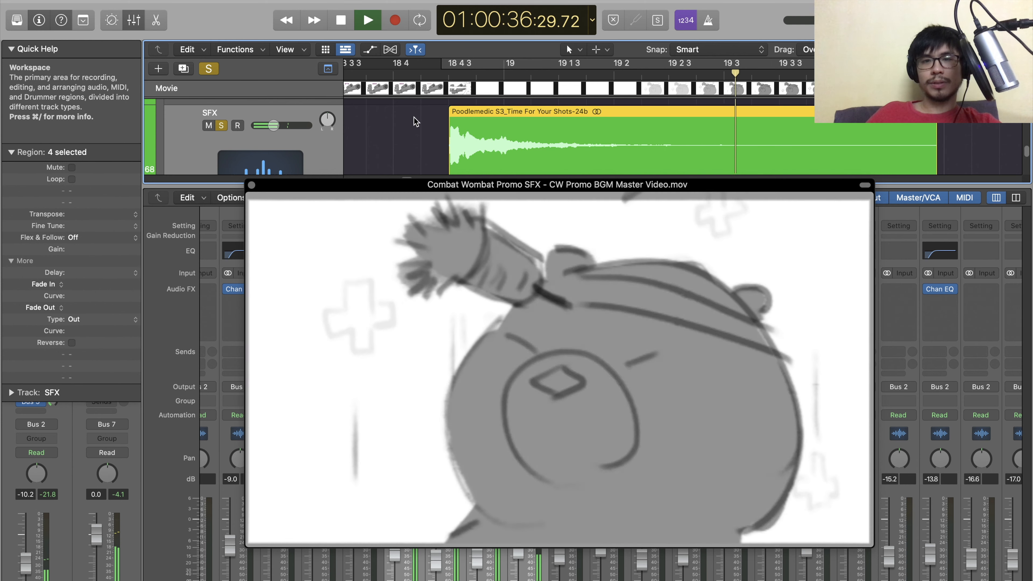
key("space")
left_click(251, 185)
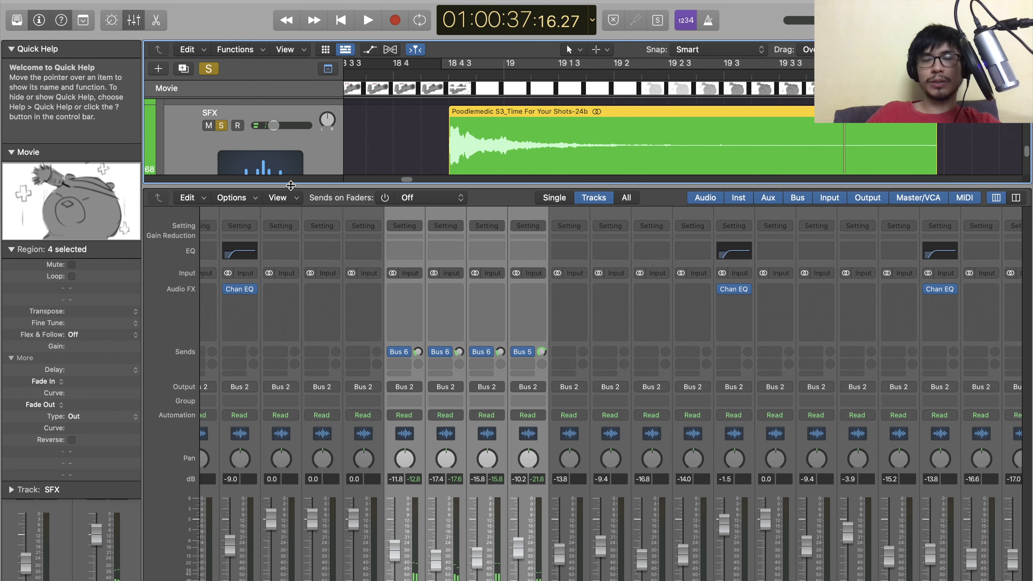
- Hide the mixer, turn off the solo on the four gunshot layers, and deselect their regions
key("x")
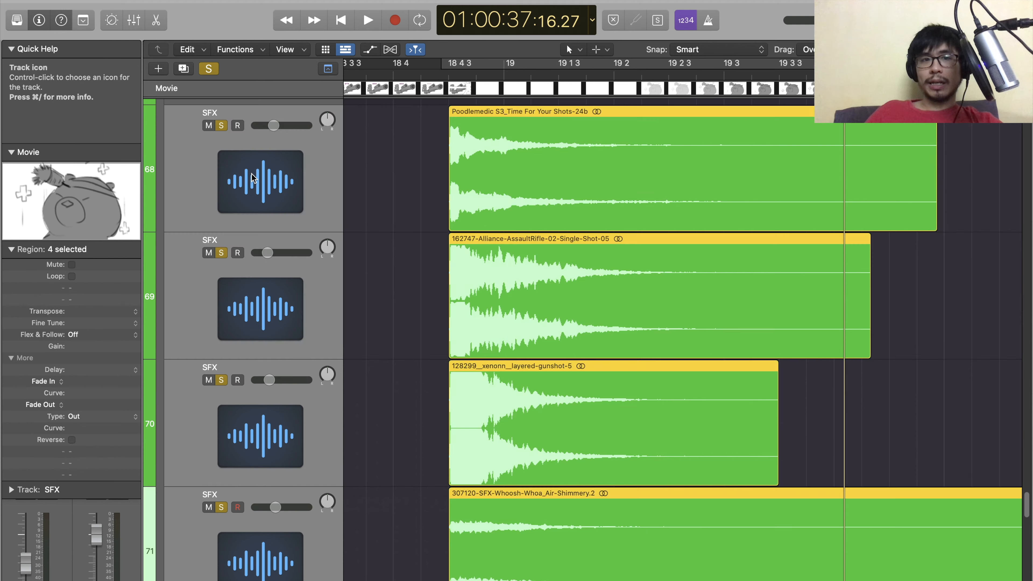
key("s")
left_click(967, 323)
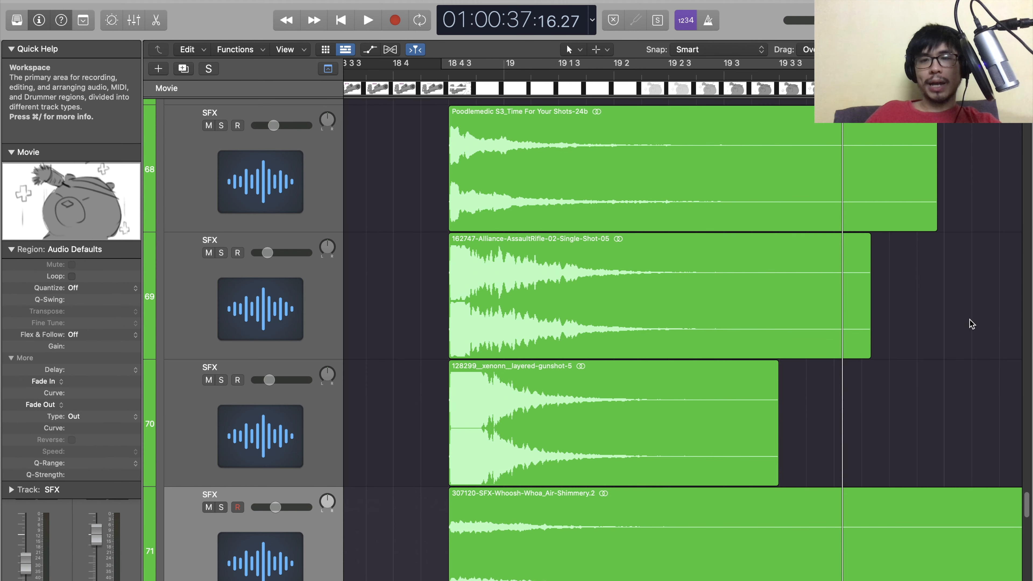
- Show the sound-effects arrangement around bar 23 and scrub the movie to about 44 seconds, just before the rocket-launcher layers
key("z")
key("z")
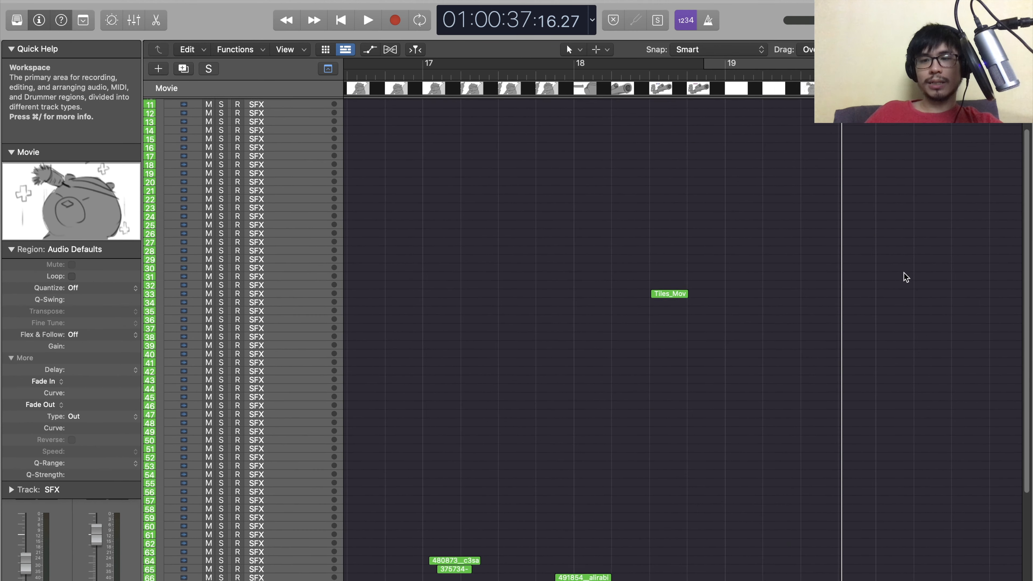
scroll(896, 265, "right", 5)
key("super+Left")
key("super+Left")
key("super+Left")
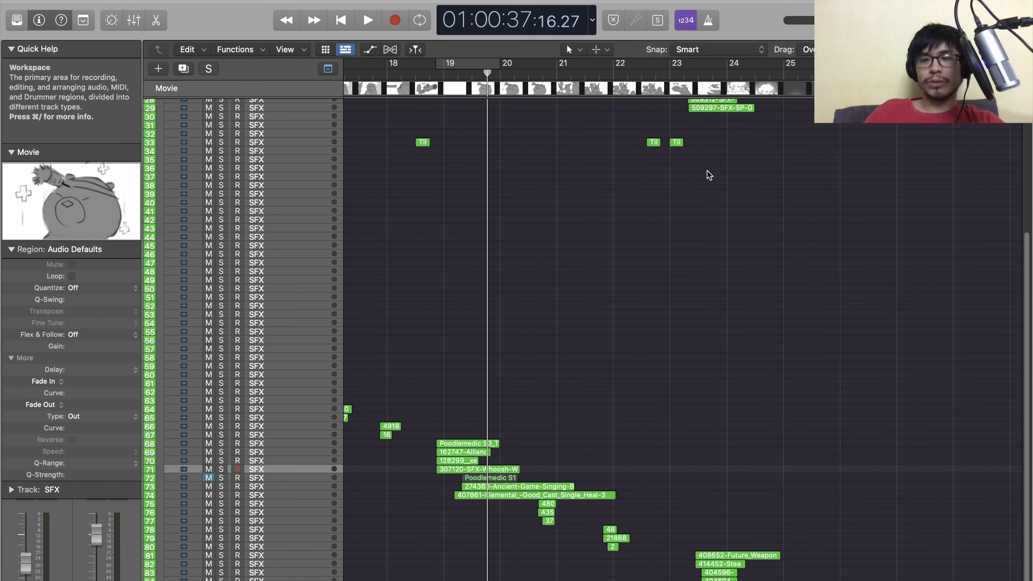
left_click(671, 78)
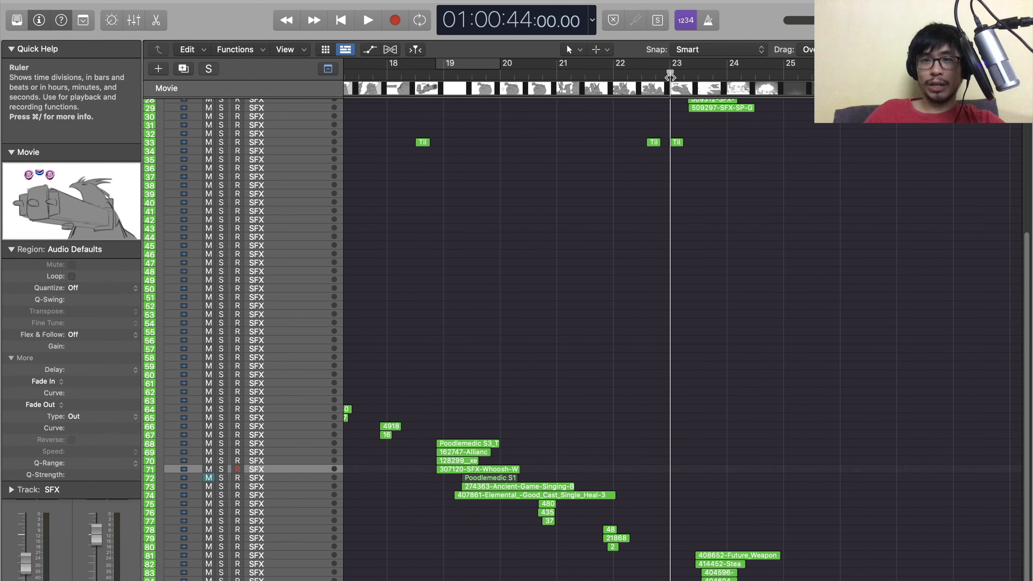
left_click_drag(671, 81, 693, 87)
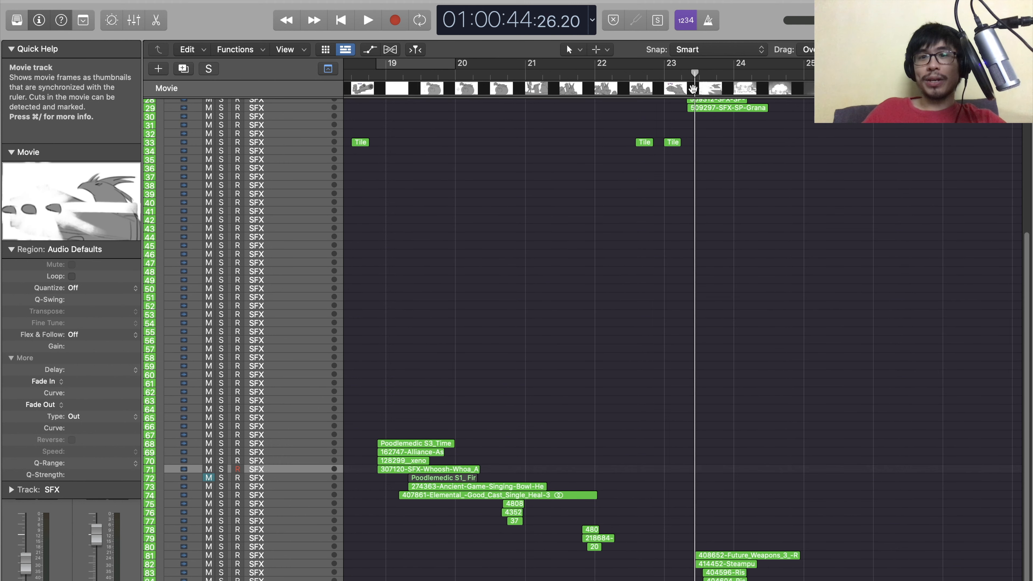
left_click(695, 76)
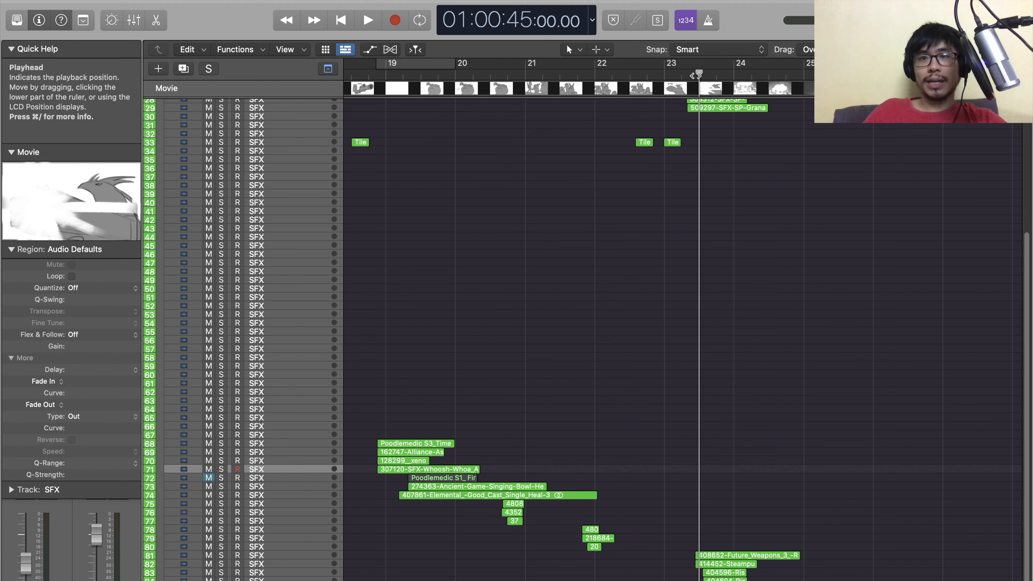
left_click_drag(695, 75, 687, 76)
key("super+Right")
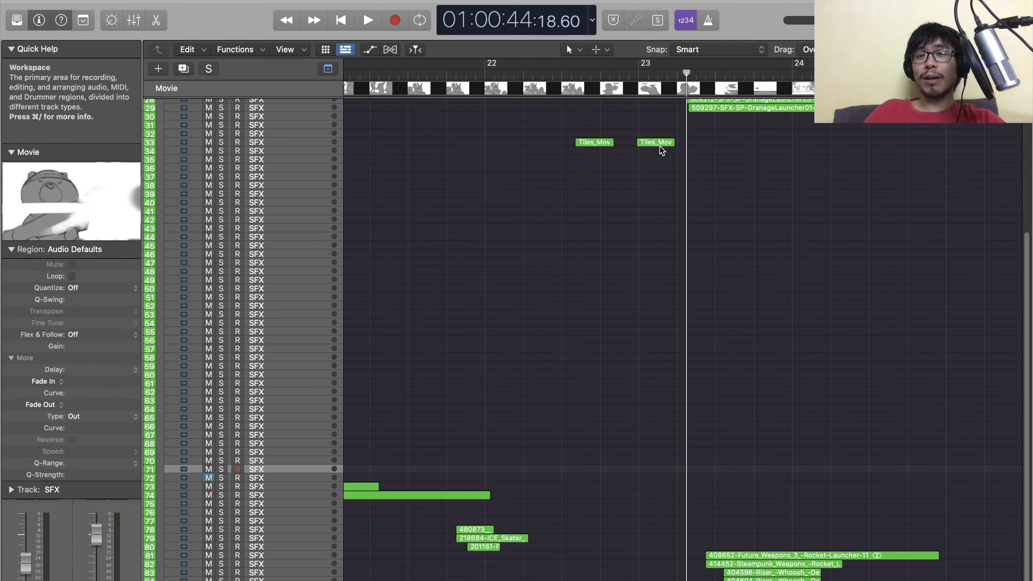
mouse_move(687, 75)
left_mouse_down()
mouse_move(667, 75)
mouse_move(686, 76)
left_mouse_up()
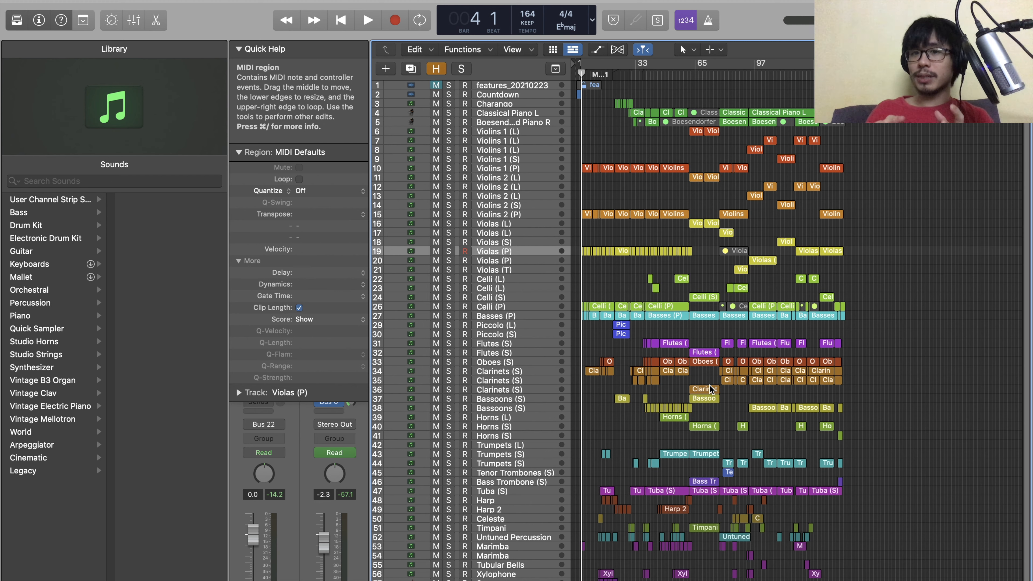
- Play the orchestral score from the start of the arrangement to about bar 15
key("super+Right")
key("super+Right")
key("super+Right")
key("super+Right")
key("super+Right")
key("super+Right")
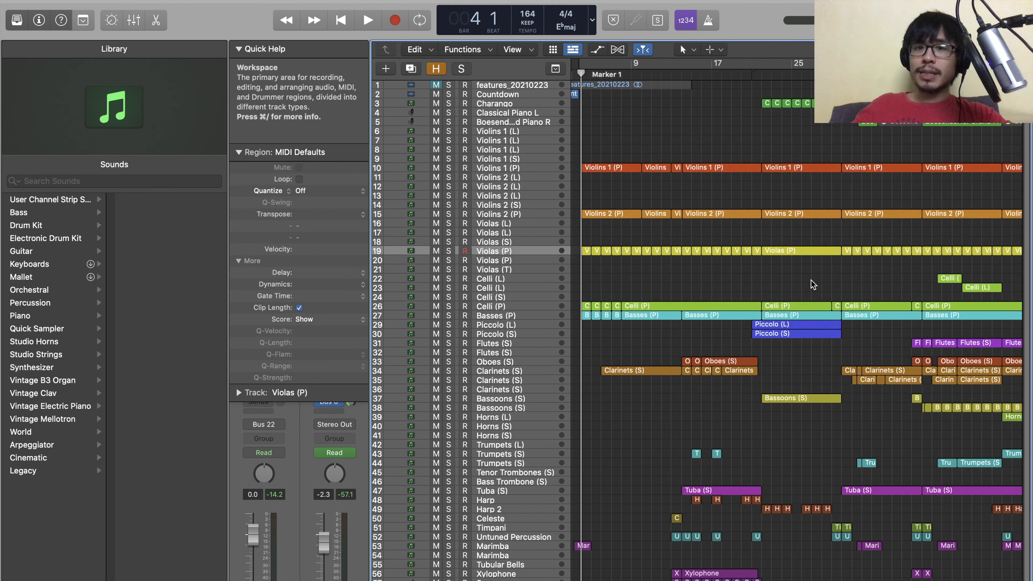
scroll(764, 203, "left", 3)
left_click(575, 75)
key("space")
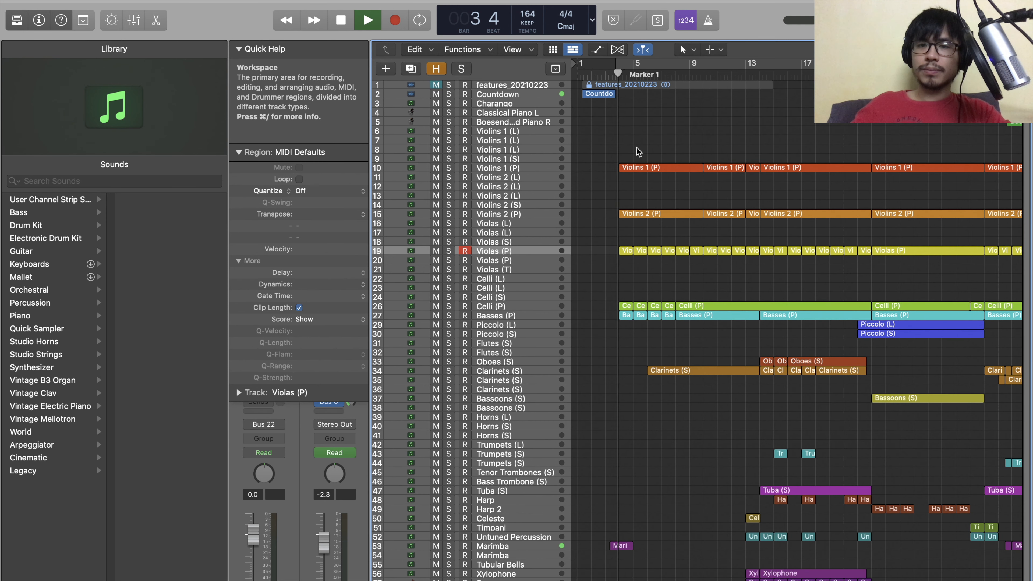
scroll(637, 151, "right", 1)
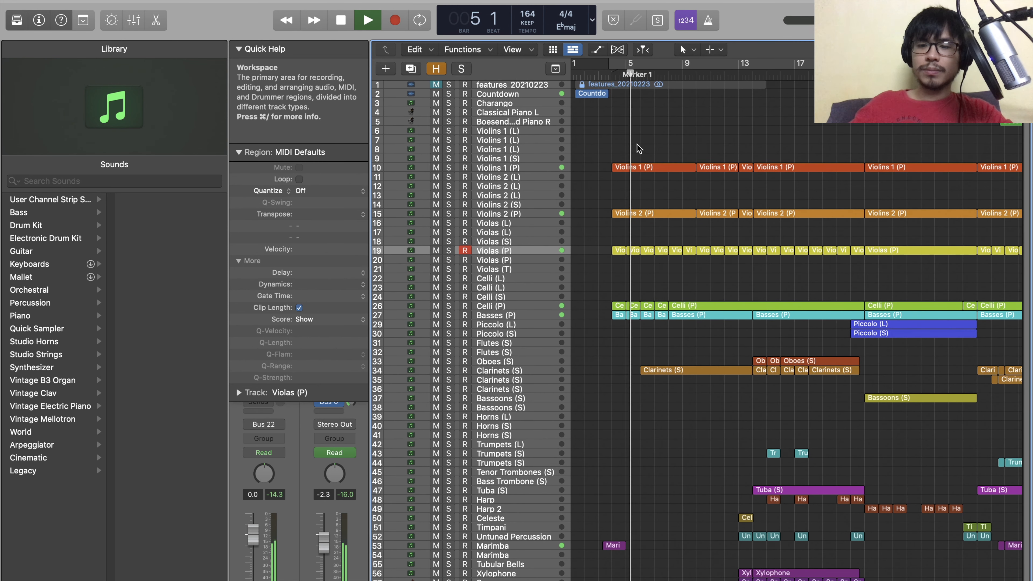
scroll(637, 148, "right", 2)
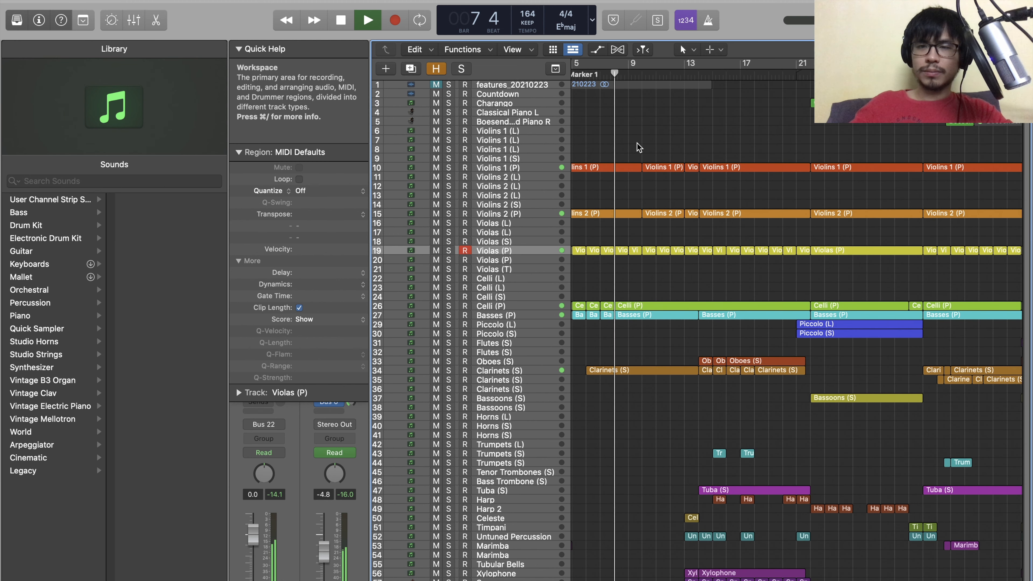
scroll(637, 147, "down", 2)
scroll(636, 147, "down", 3)
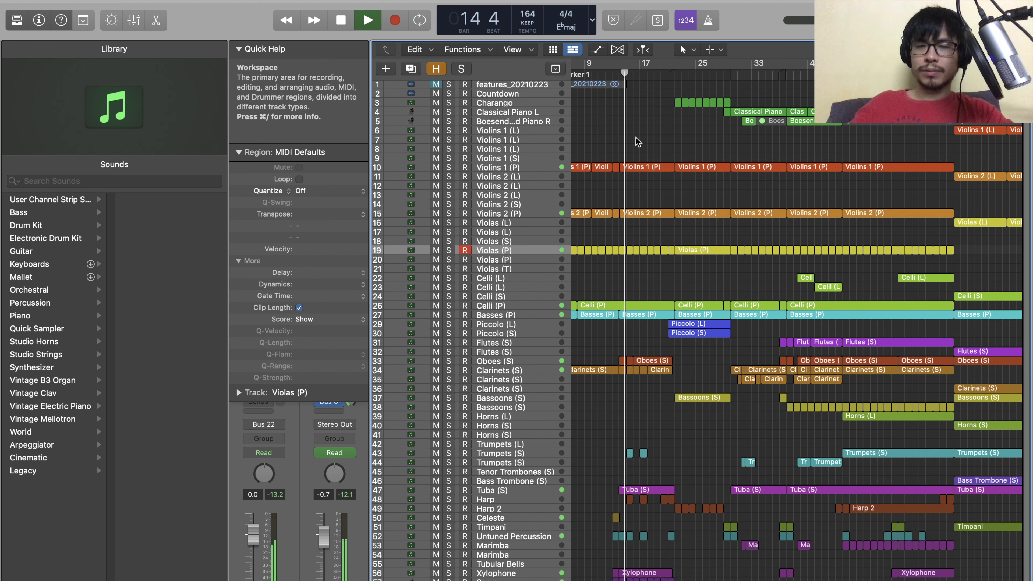
key("space")
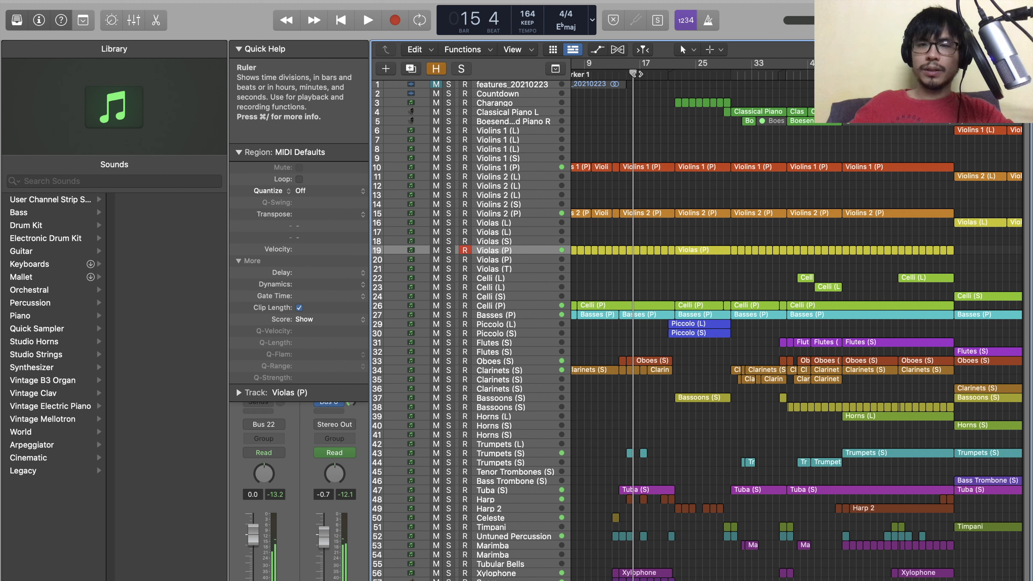
- Move the playhead on through the orchestral arrangement to bar 61, just before the Violins 1 (L) entry
left_click_drag(640, 74, 662, 75)
scroll(663, 75, "right", 3)
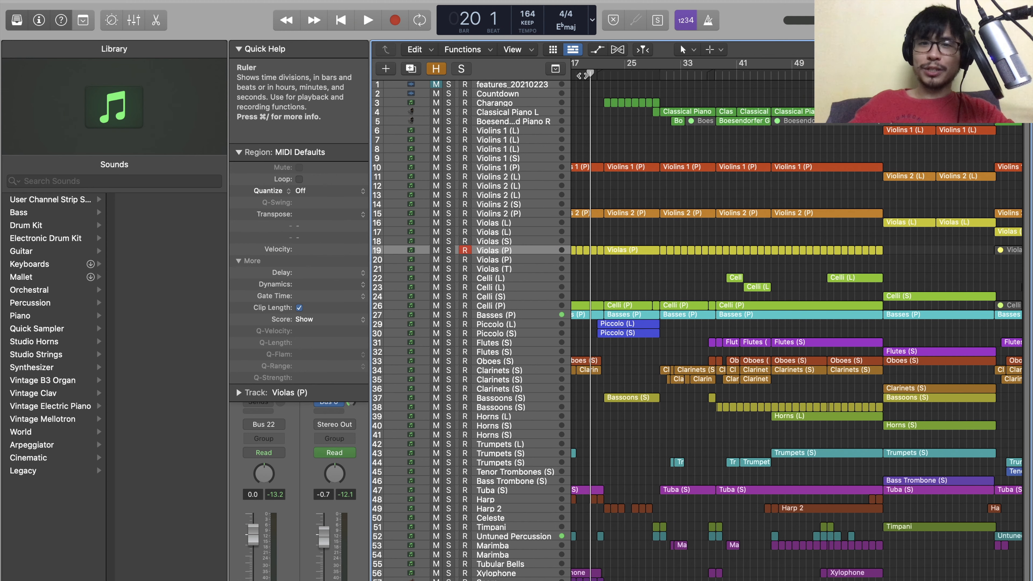
left_click_drag(592, 74, 827, 76)
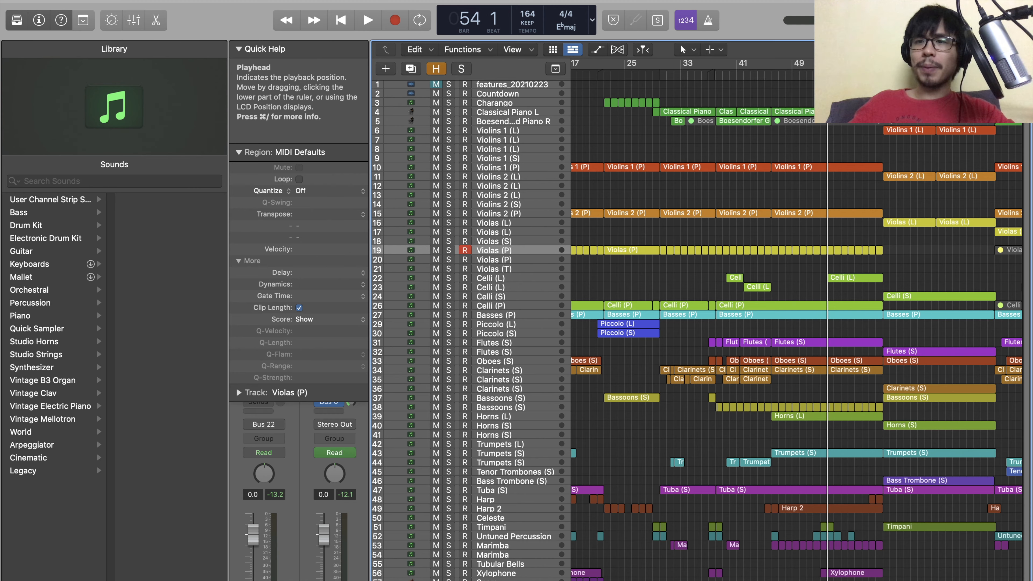
scroll(769, 85, "right", 5)
left_click_drag(775, 75, 788, 75)
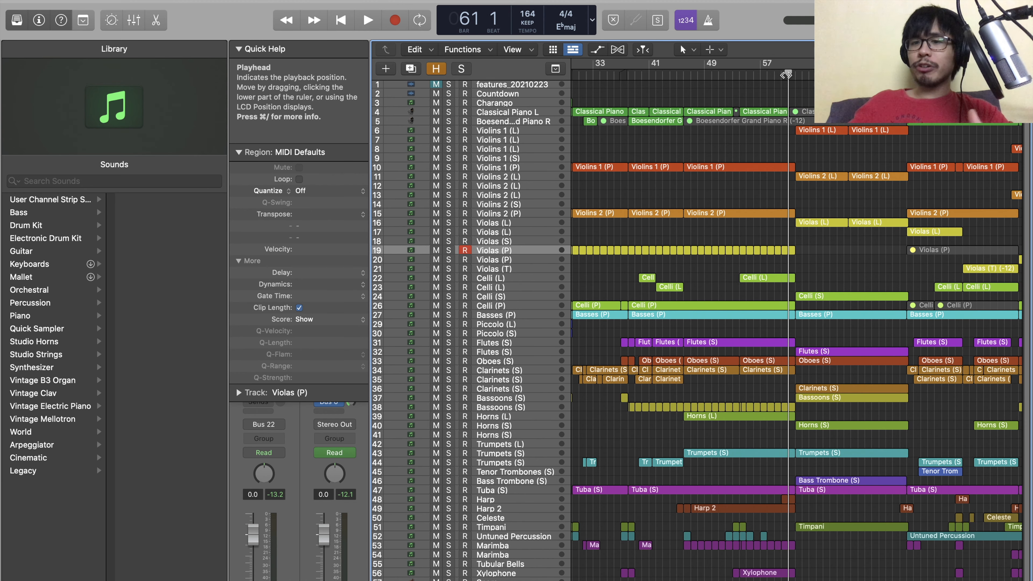
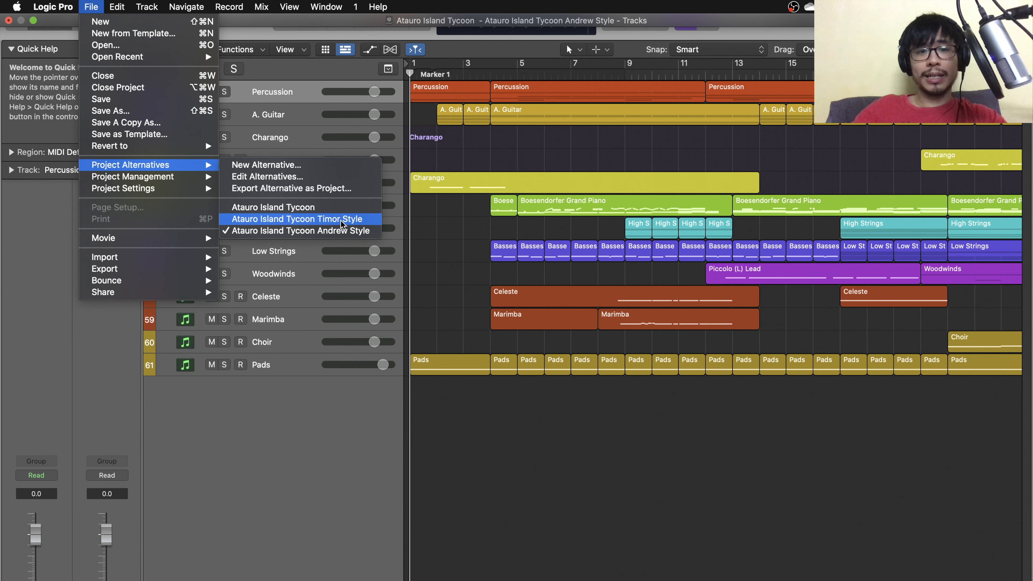
- Switch to the Atauro Island Tycoon Timor Style project alternative and audition its opening, moving the playhead around the soft violins' entry
left_click(297, 219)
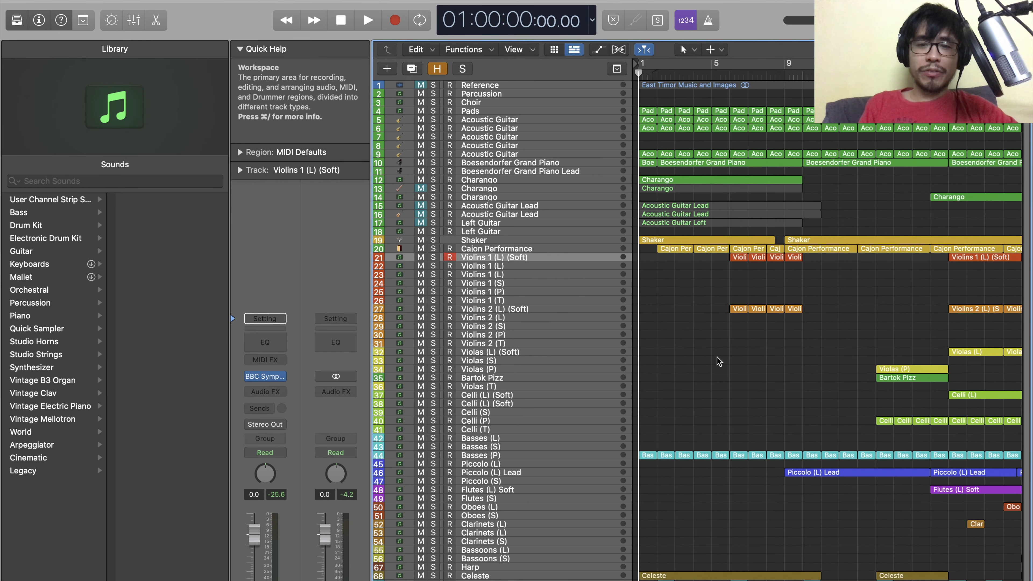
key("space")
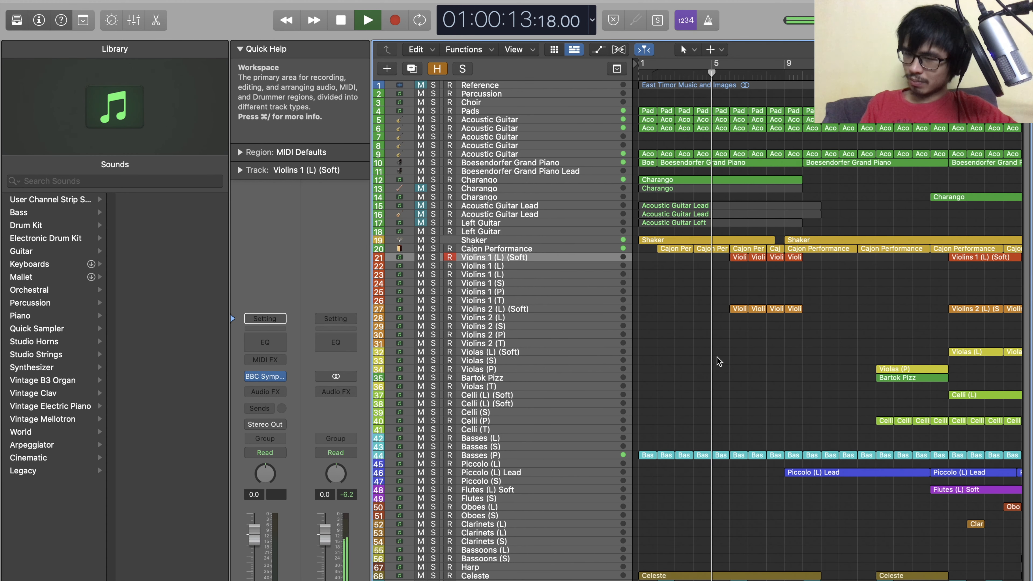
key("space")
key("Return")
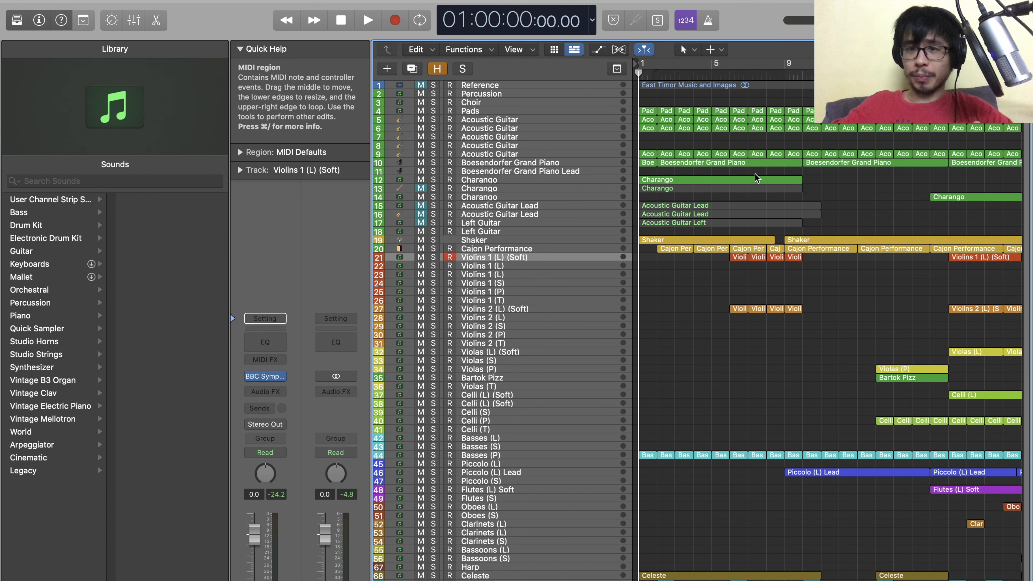
left_click(729, 76)
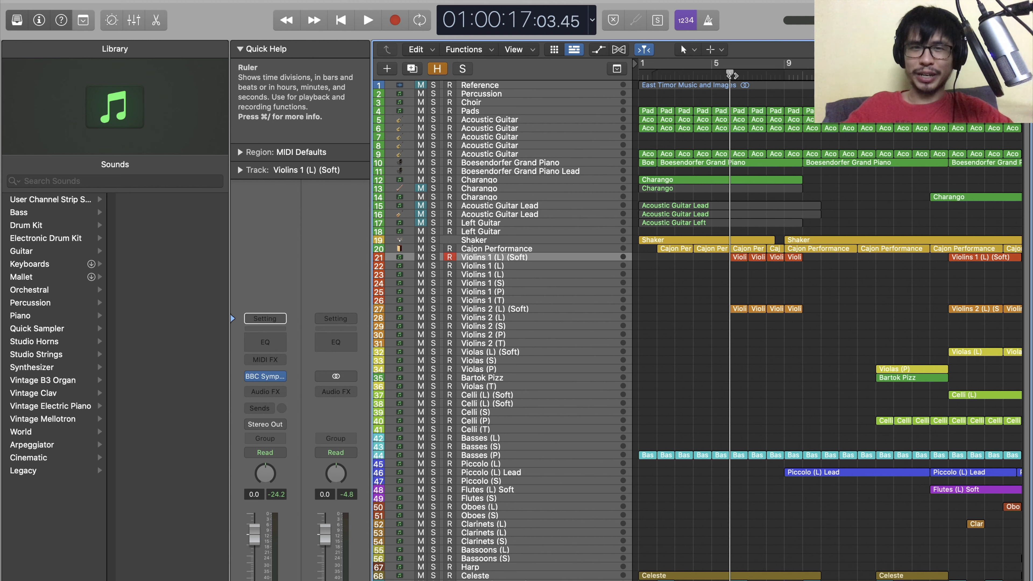
left_click_drag(731, 75, 637, 85)
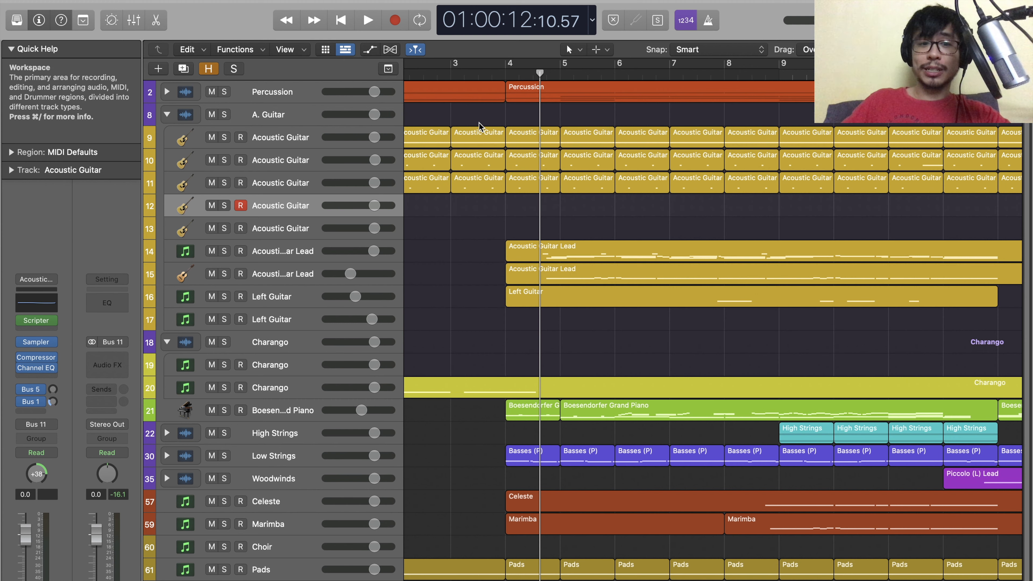
- Select the Acoustic Guitar Lead on track 14 and play its opening passage to about 25 seconds
left_click(286, 254)
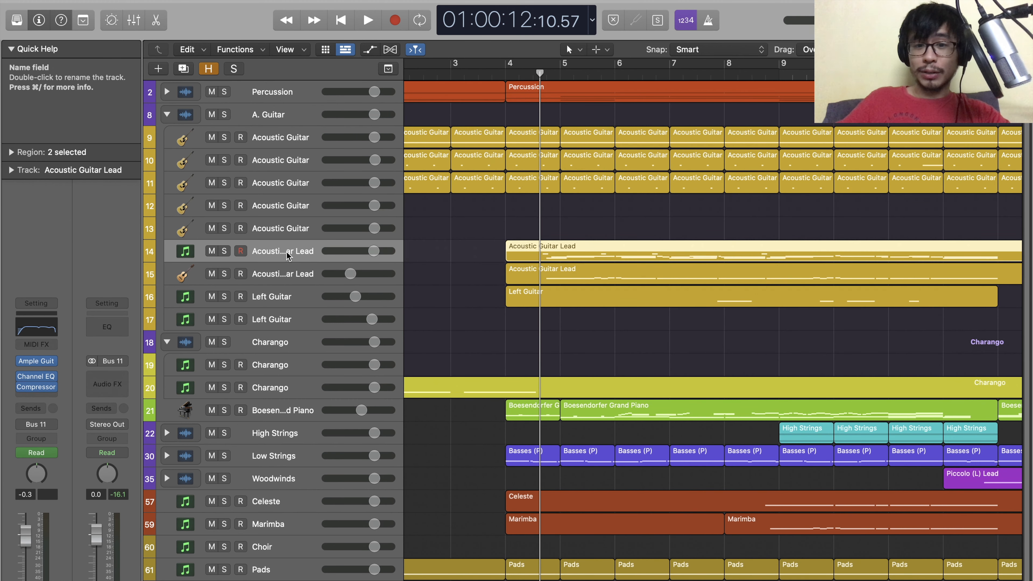
key("space")
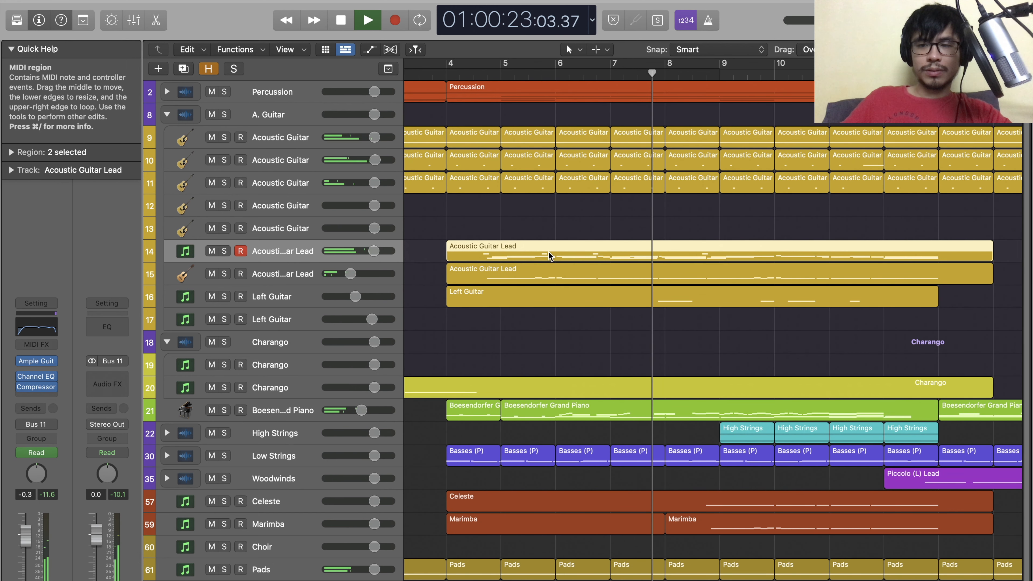
key("space")
- Show the whole arrangement, place the playhead at about 1:15, and briefly play the section around 2:40
key("super+Left")
key("super+Left")
key("super+Left")
key("super+Left")
key("super+Left")
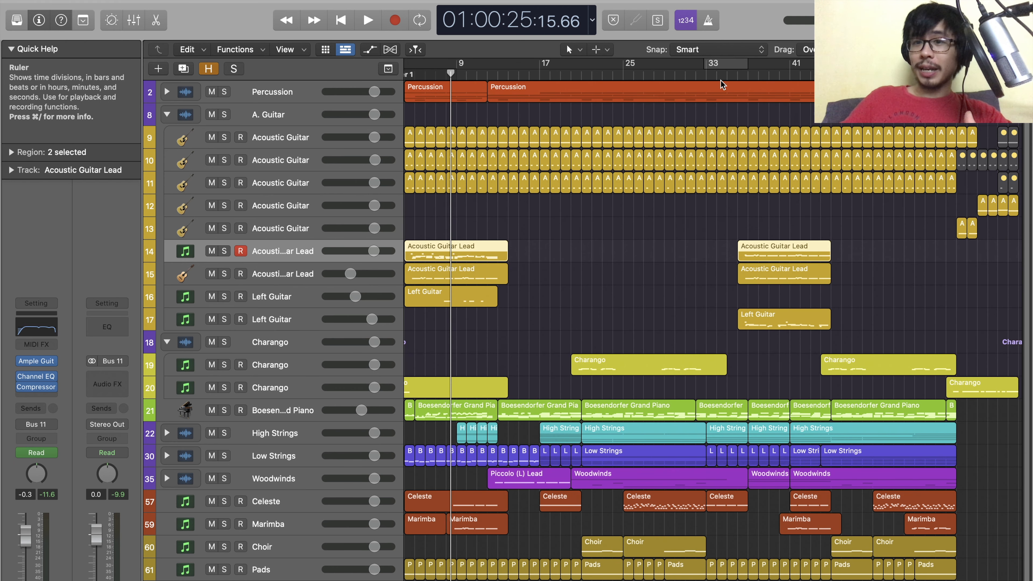
left_click(602, 75)
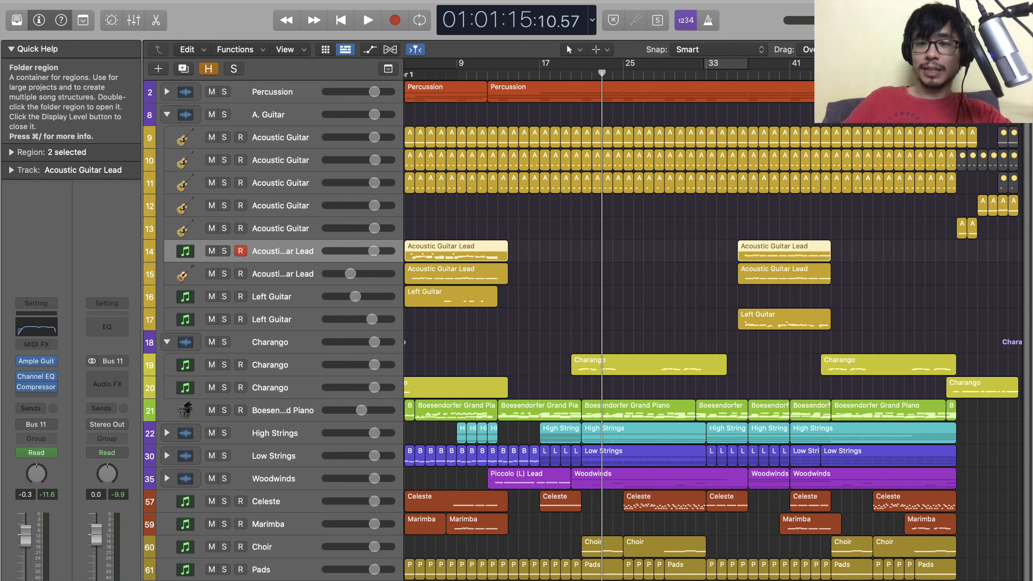
left_click(852, 75)
key("space")
key("space")
- Play the ending from bar 56 through the last acoustic guitar and charango regions
key("super+Right")
key("super+Right")
key("super+Right")
key("super+Right")
key("super+Right")
scroll(875, 190, "right", 20)
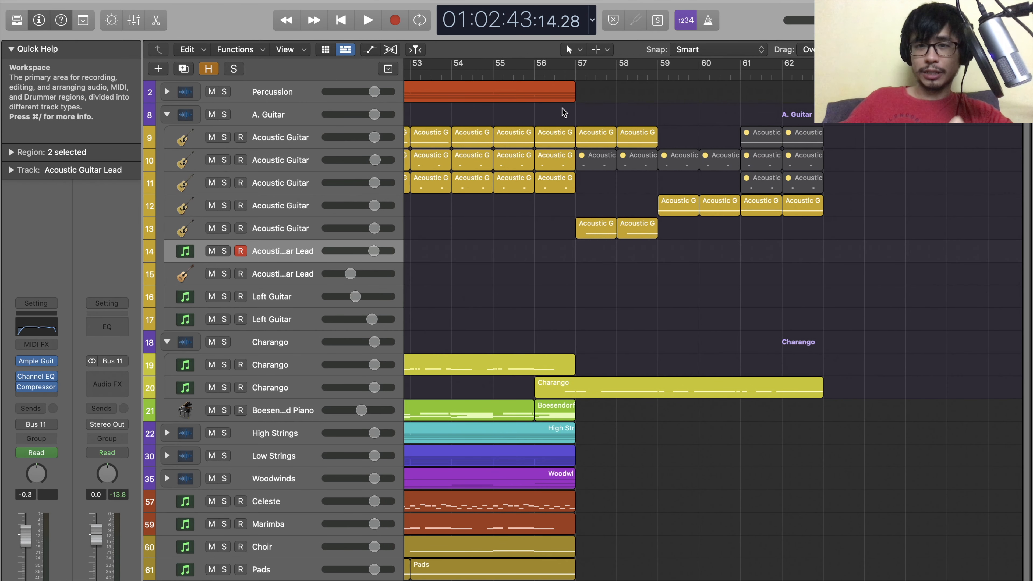
left_click(539, 73)
key("space")
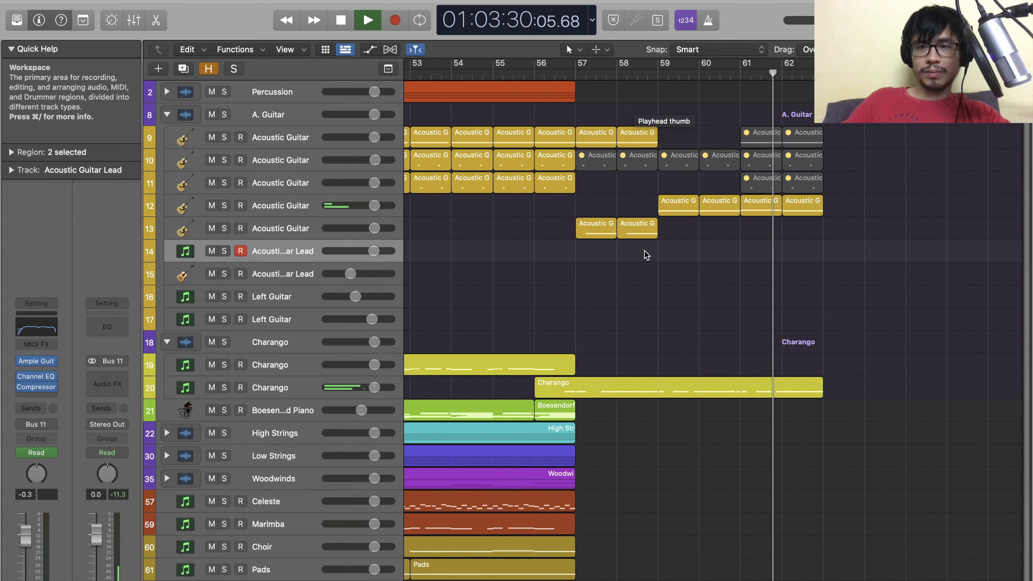
scroll(643, 250, "left", 5)
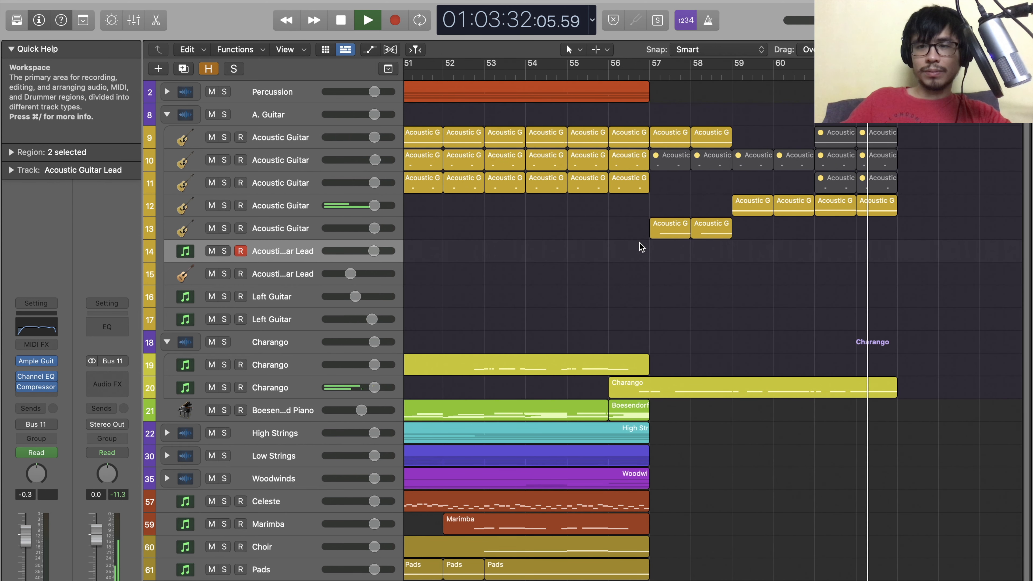
scroll(641, 247, "right", 10)
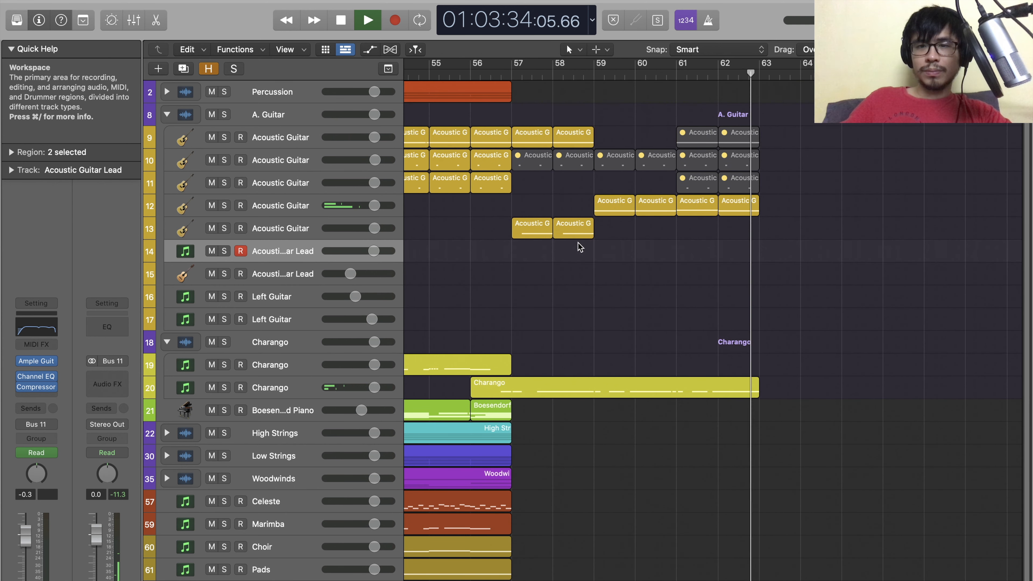
key("space")
- Select the four closing regions on Acoustic Guitar track 12 and open the track's Guitar Strummer Scripter settings
left_click(516, 70)
left_click_drag(516, 70, 506, 70)
left_click_drag(522, 263, 779, 206)
left_click(280, 206)
left_click(36, 320)
left_click_drag(599, 86, 592, 76)
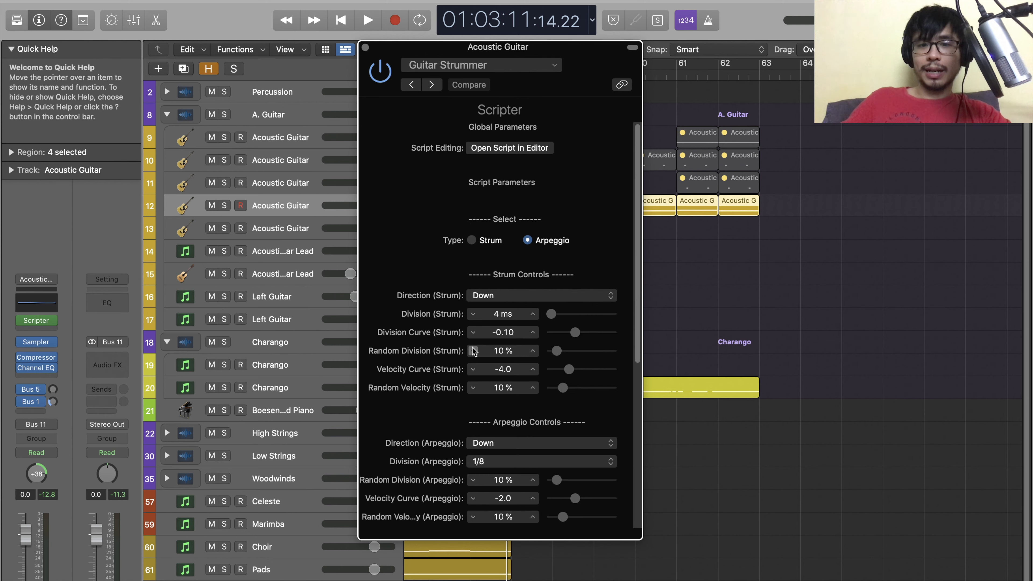
left_click_drag(576, 69, 578, 55)
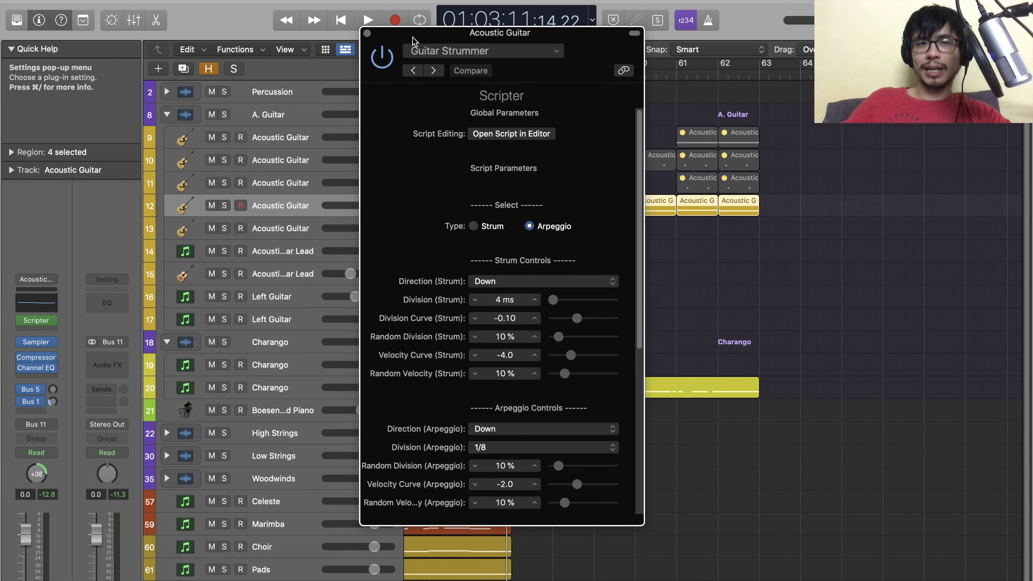
- Close the Scripter window and deselect the closing guitar regions
left_click(367, 33)
left_click(567, 301)
key("super+Left")
key("super+Left")
scroll(757, 389, "left", 10)
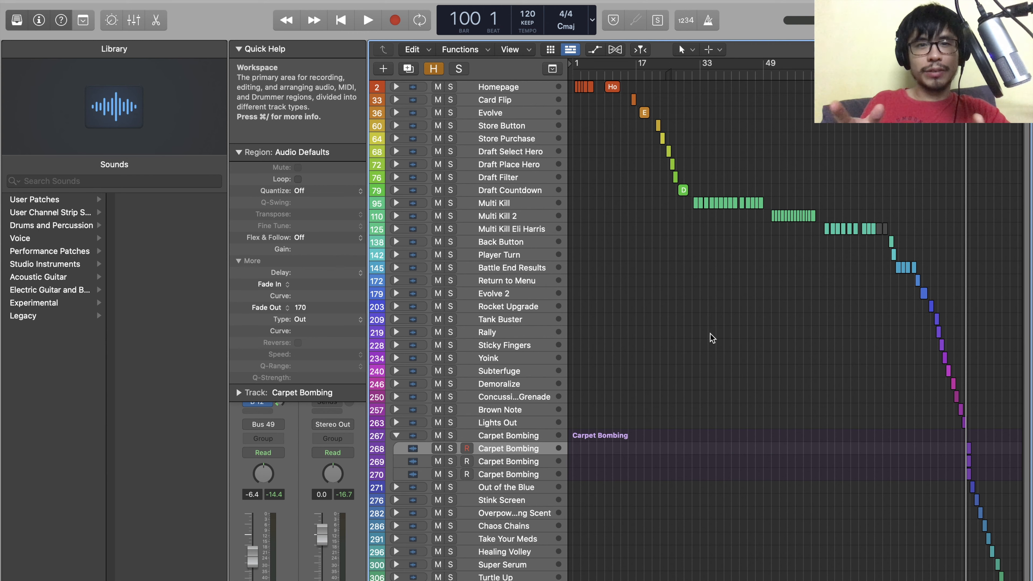
- Select the Homepage track stack and the Store Purchase track stack in the game sound-effects project
left_click(522, 89)
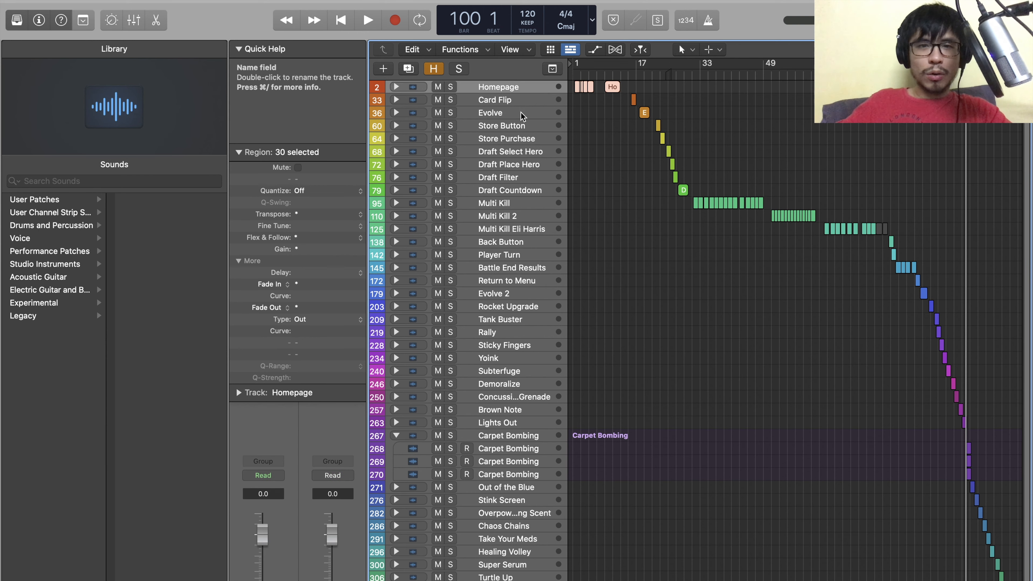
left_click(517, 139)
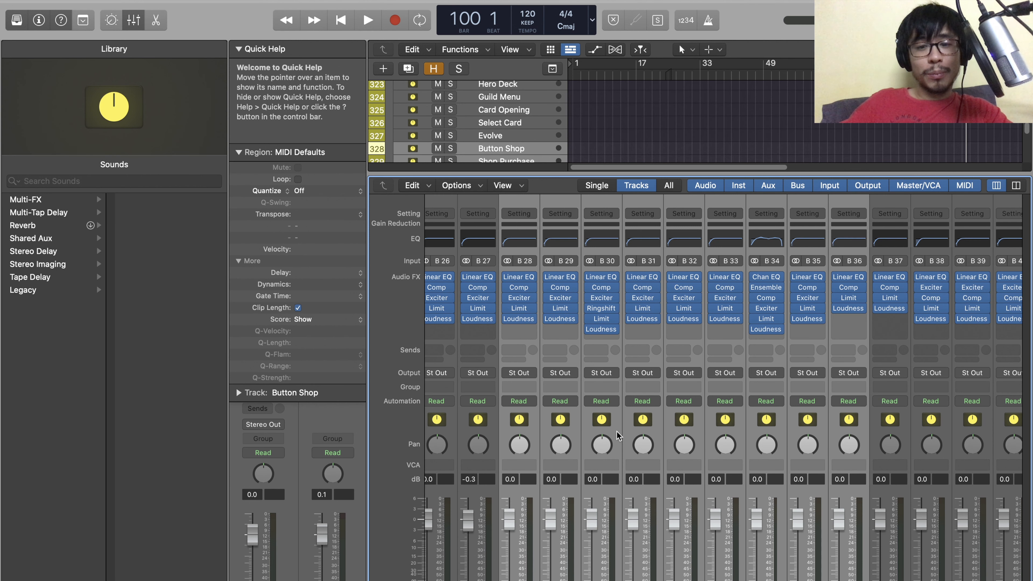
- Examine the Loudness Meter on the bus 30 channel strip, and close both the meter and the mixer
left_click(616, 431)
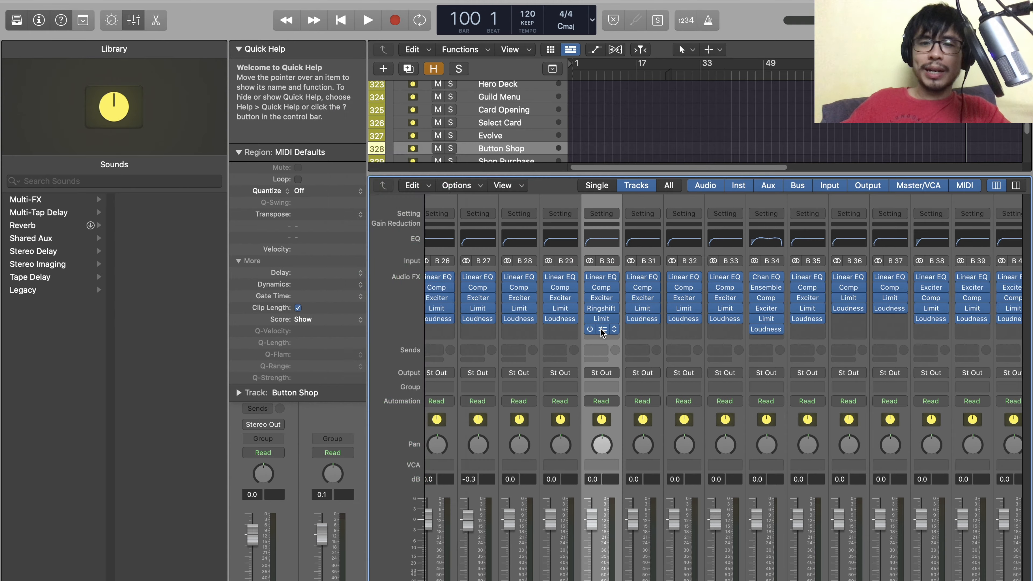
left_click(597, 329)
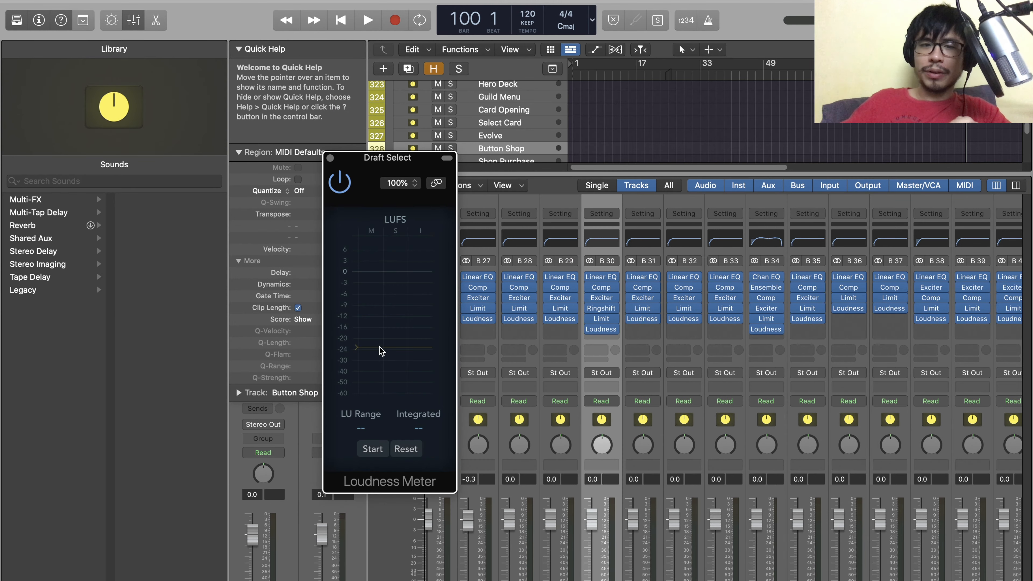
left_click(330, 158)
key("x")
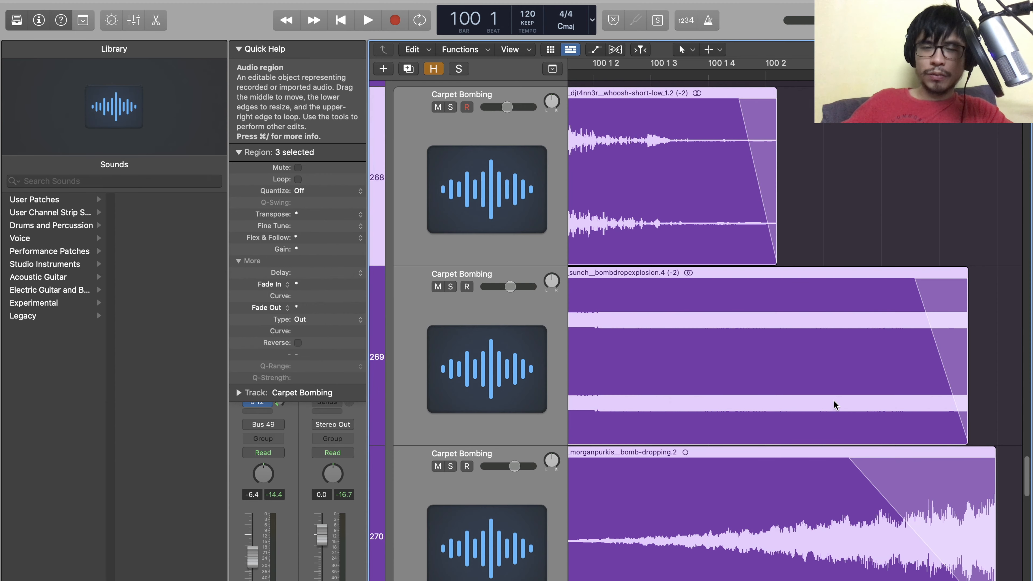
- Deselect the three Carpet Bombing regions and place the playhead at the start of bar 100
scroll(791, 368, "left", 1)
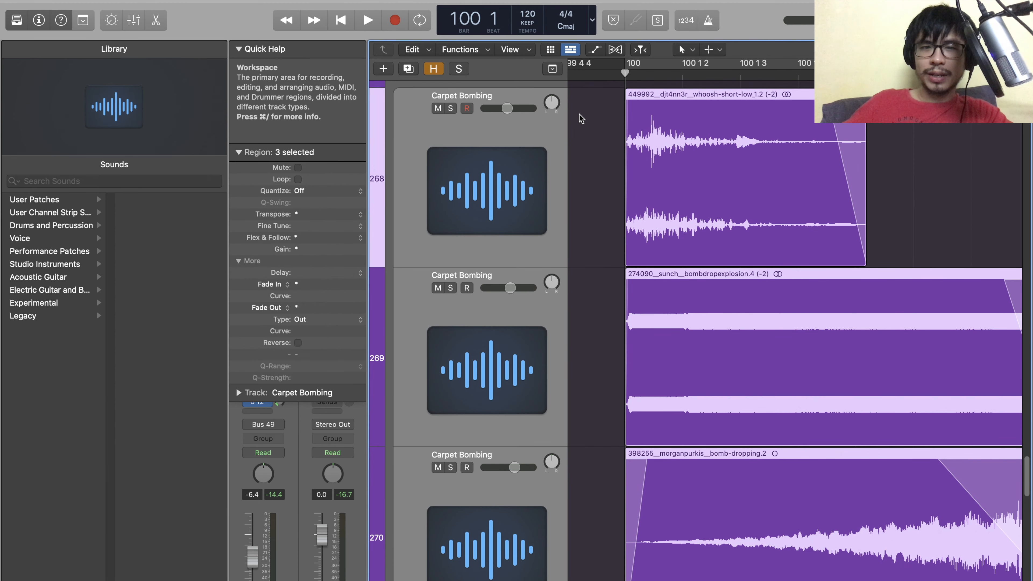
left_click(603, 110)
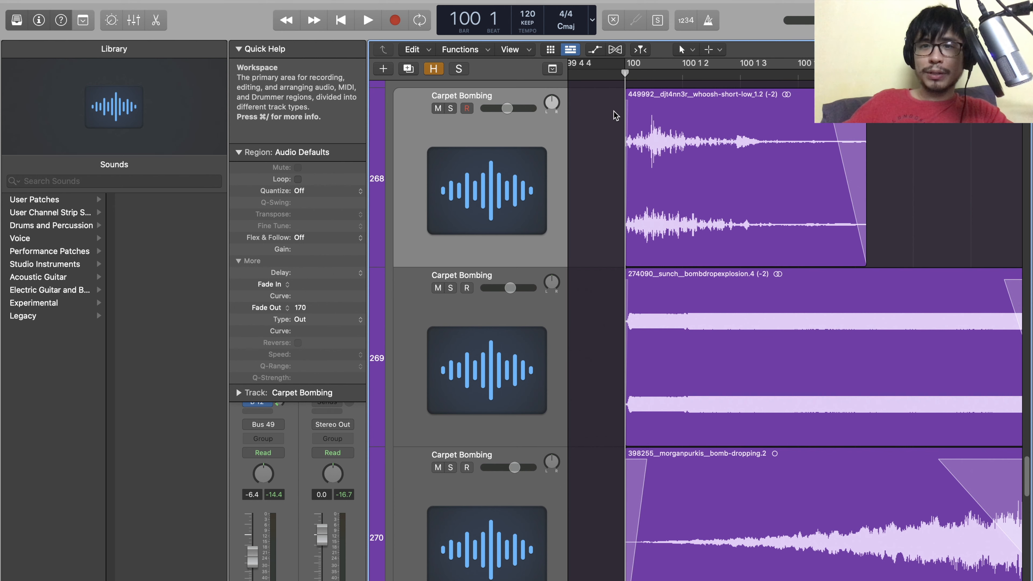
scroll(622, 92, "right", 2)
left_click_drag(589, 74, 800, 69)
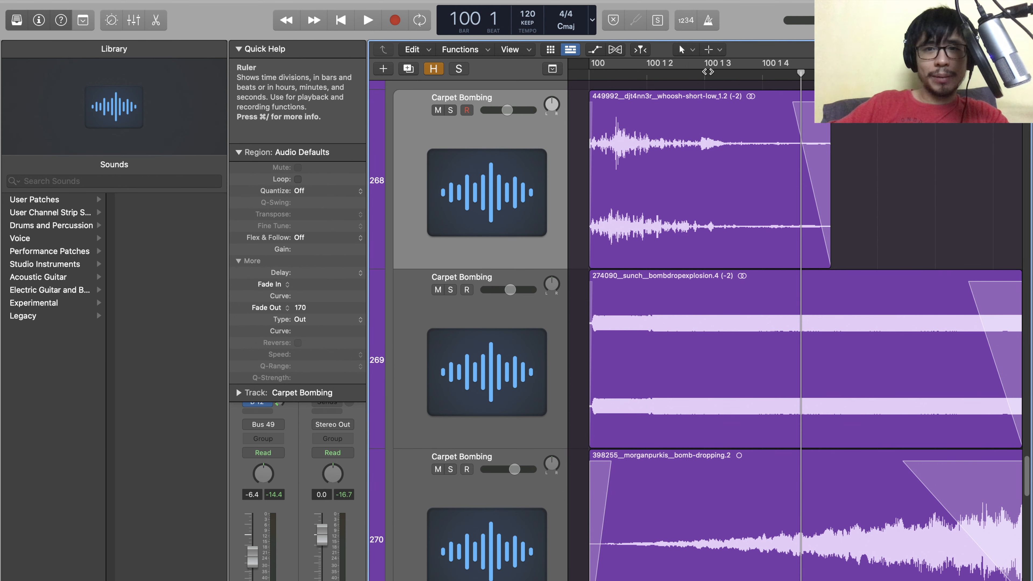
left_click(588, 74)
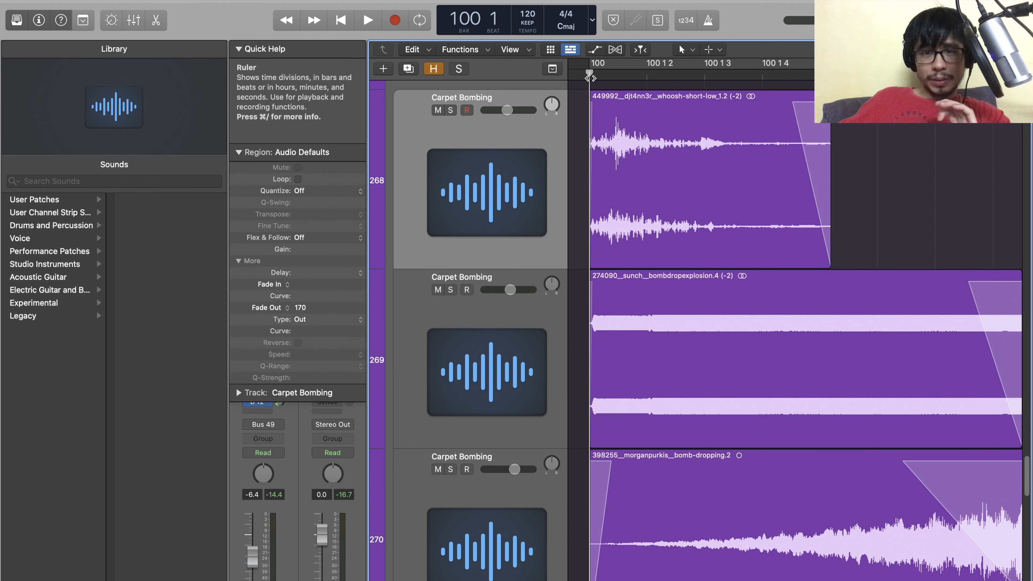
- Select the whoosh-short-low region on Carpet Bombing track 268 and examine the tracks' effect chains in the mixer
left_click_drag(578, 162, 908, 198)
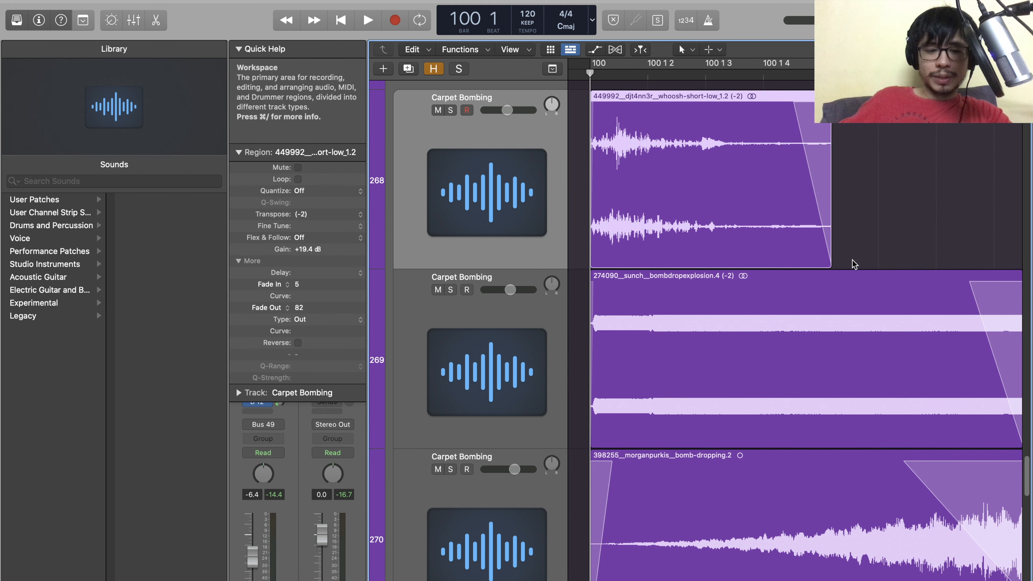
key("x")
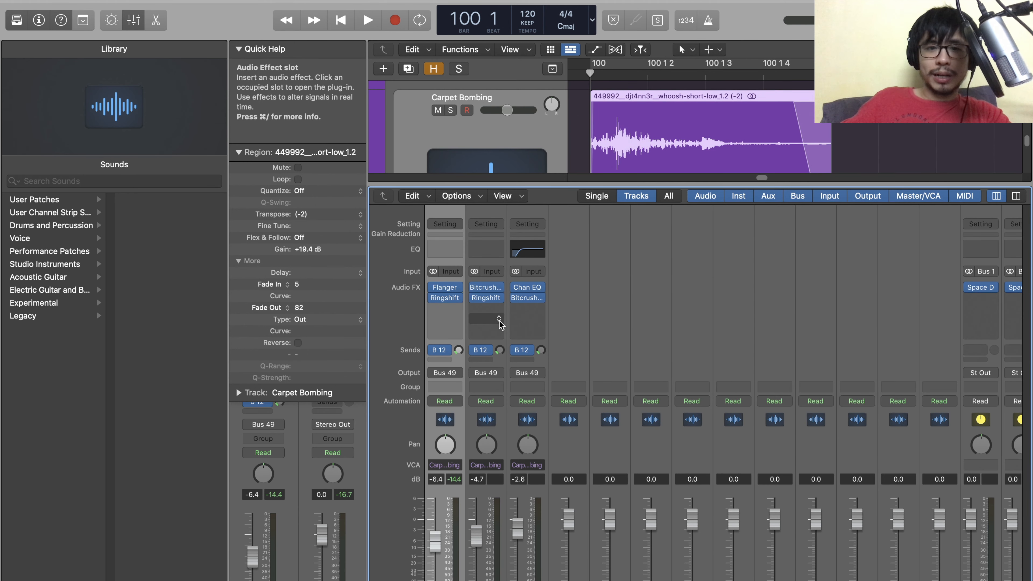
key("x")
- Turn on cycle mode and play the layered Carpet Bombing sound from bar 100
key("c")
key("space")
key("space")
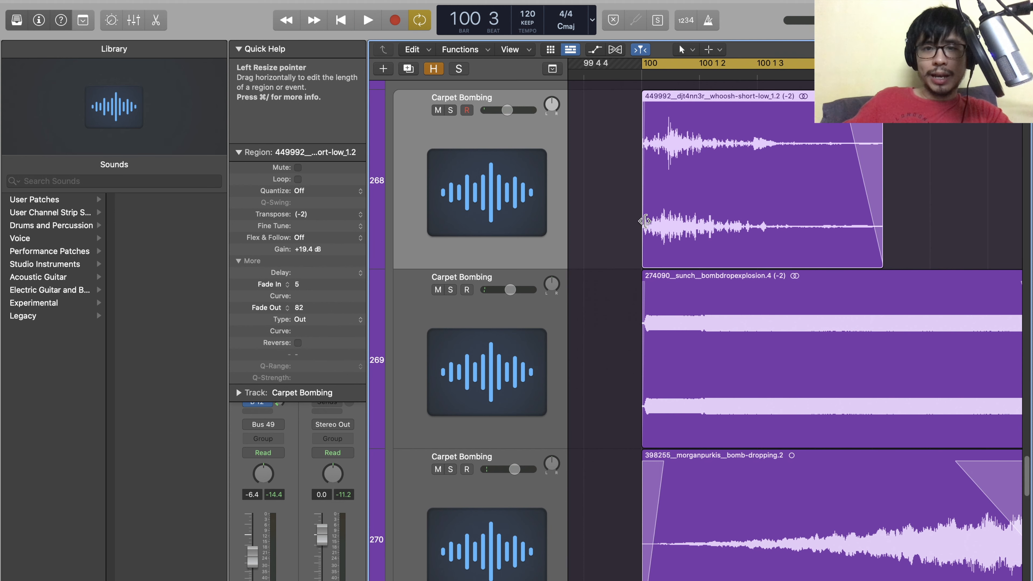
- Solo the whoosh on track 268, bypass its Ringshifter and Flanger effects, and play the dry sound
key("x")
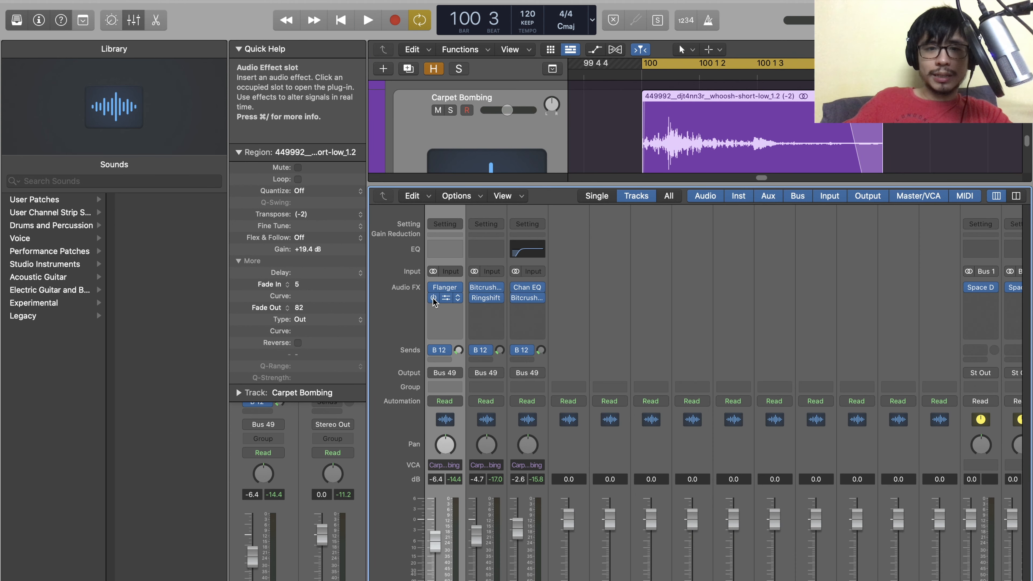
left_click(453, 580)
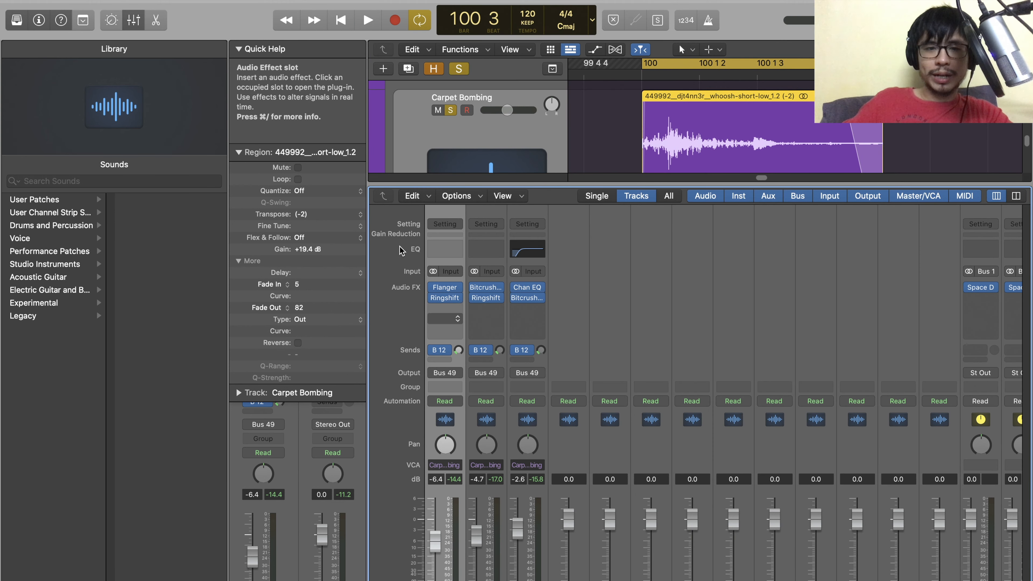
left_click(432, 298)
left_click(432, 286)
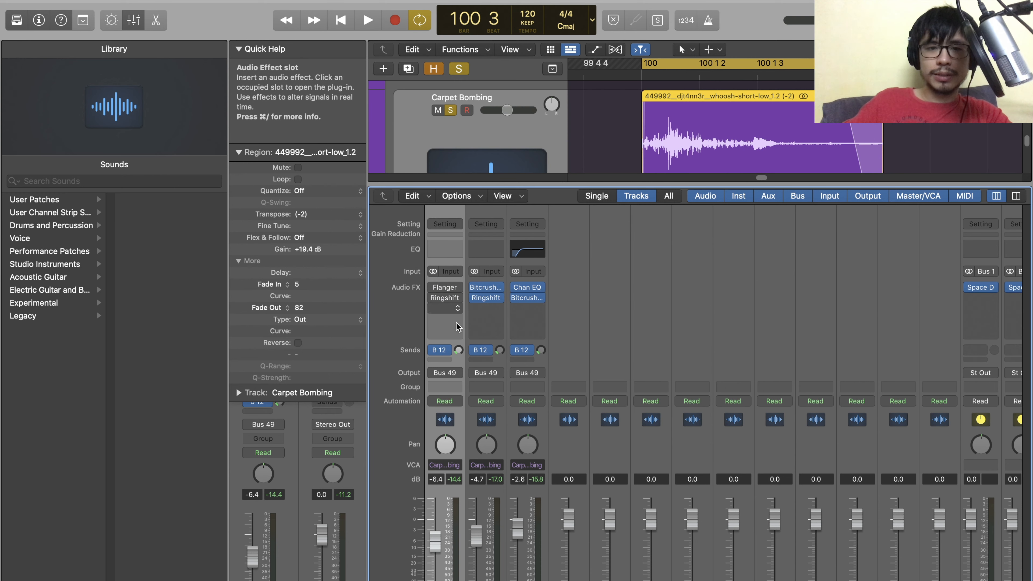
key("space")
key("space")
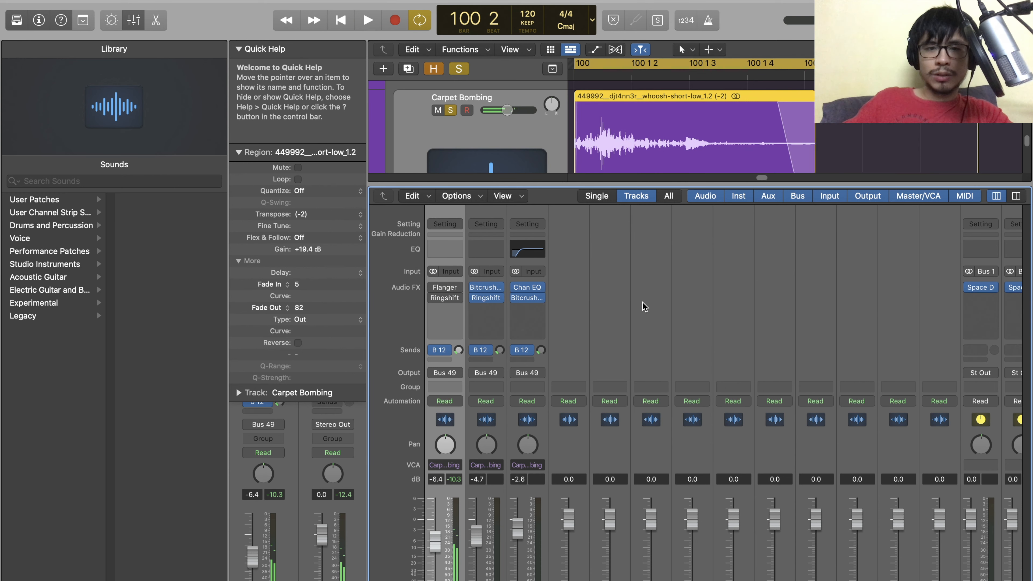
- Inspect the whoosh track's Ringshifter settings and play the soloed region with Flanger and Ringshifter active
left_click(445, 297)
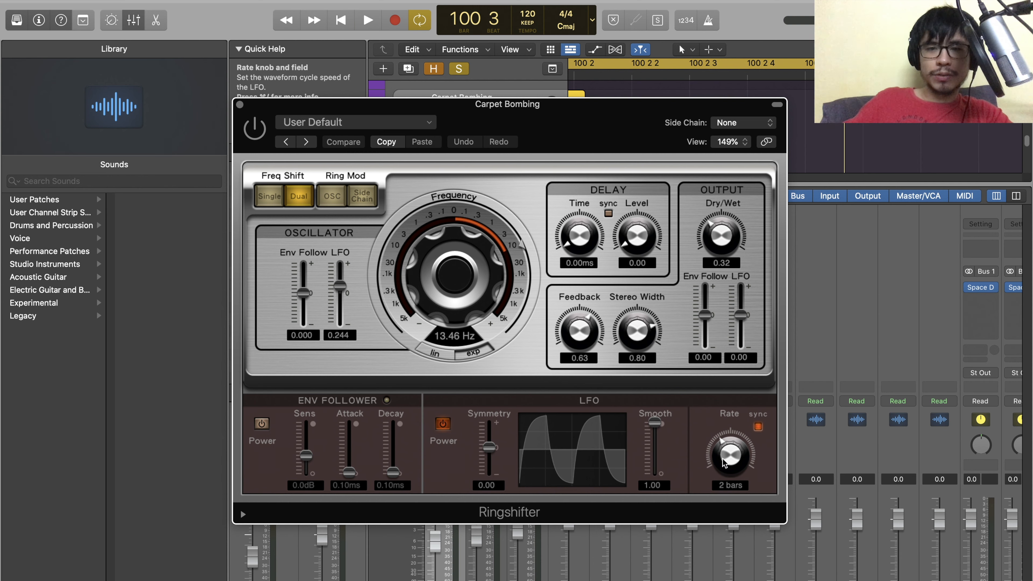
left_click(240, 105)
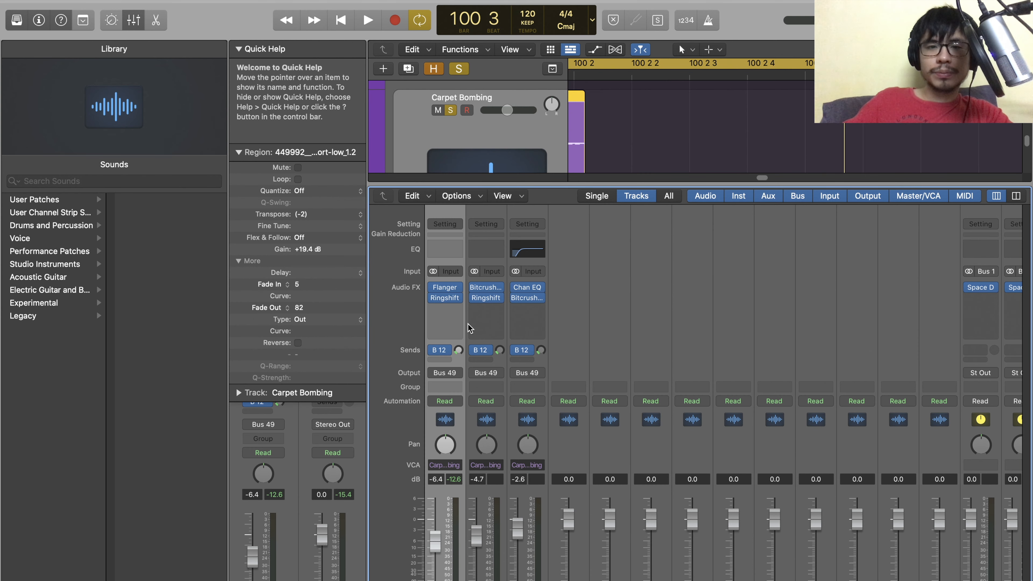
key("space")
mouse_move(433, 299)
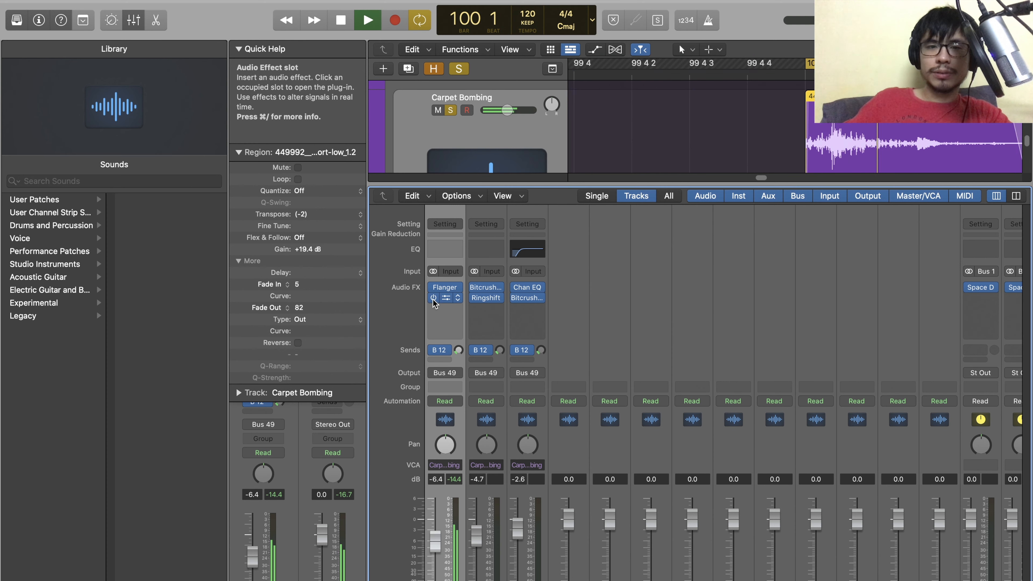
key("space")
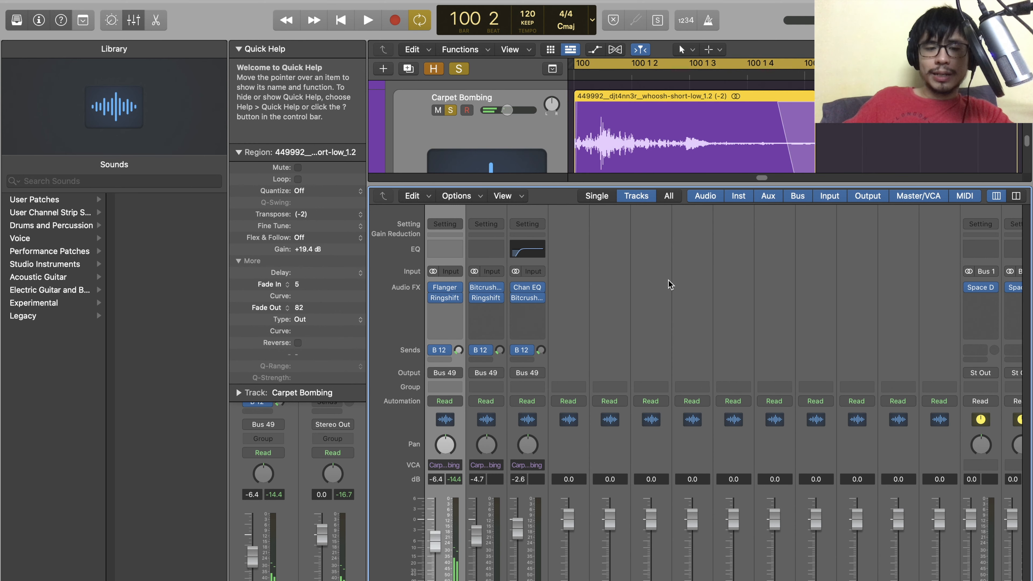
- Close the mixer and unsolo Carpet Bombing track 268
key("x")
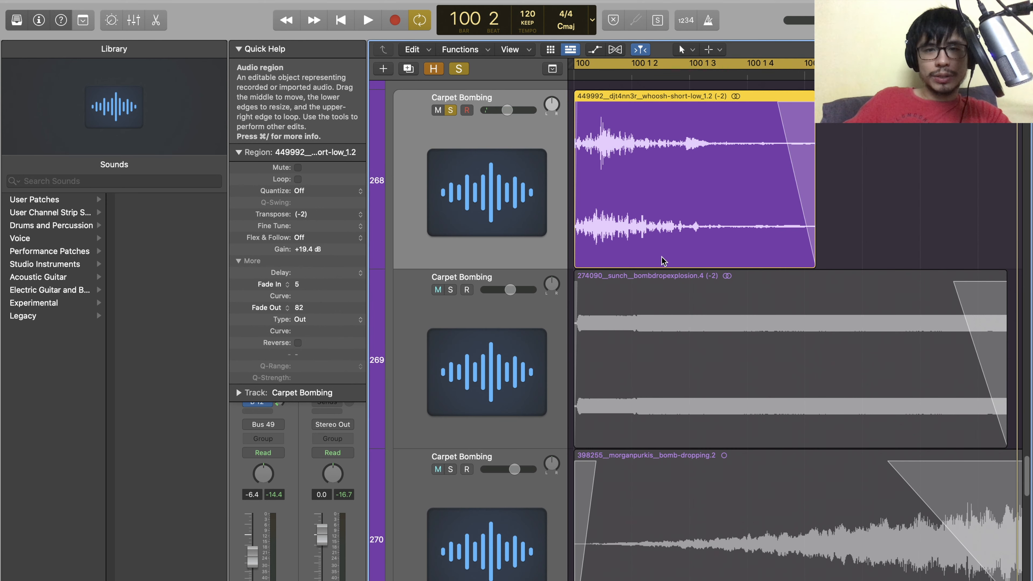
left_click(450, 109)
scroll(691, 183, "left", 2)
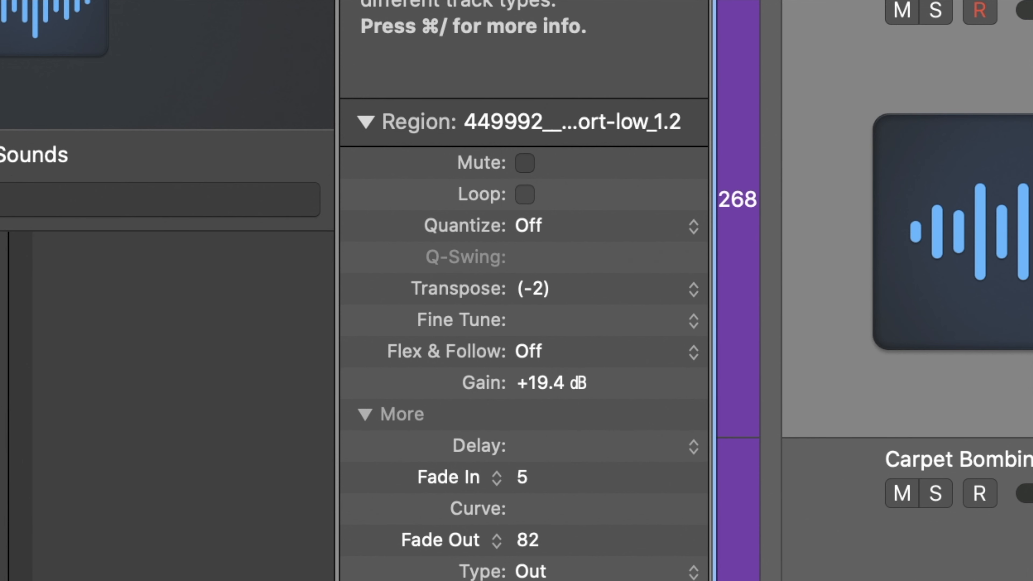
- Select the bombdropexplosion region's track 269, clear the region selection and return the playhead to bar 100
left_click(777, 480)
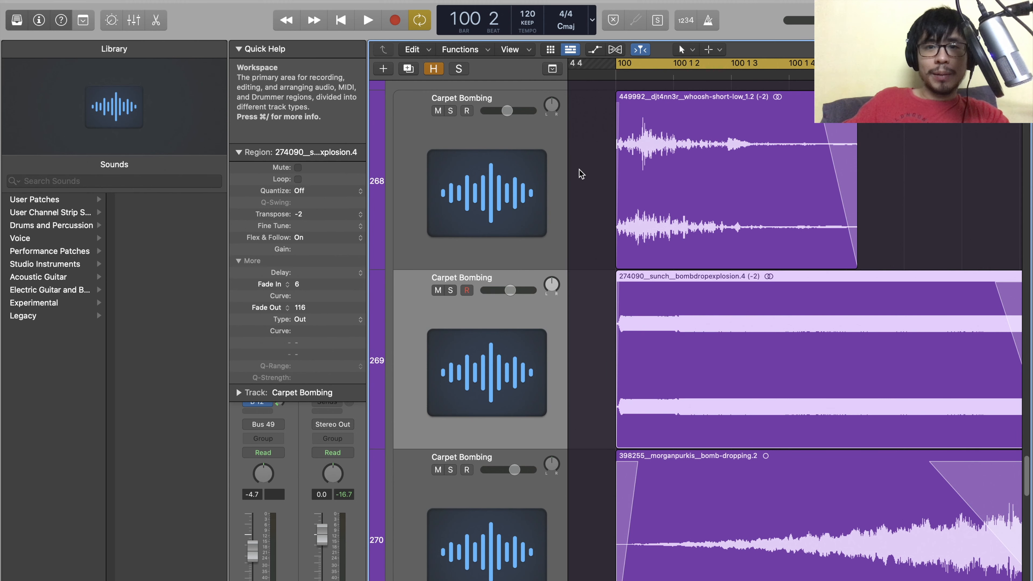
left_click(580, 174)
left_click(610, 76)
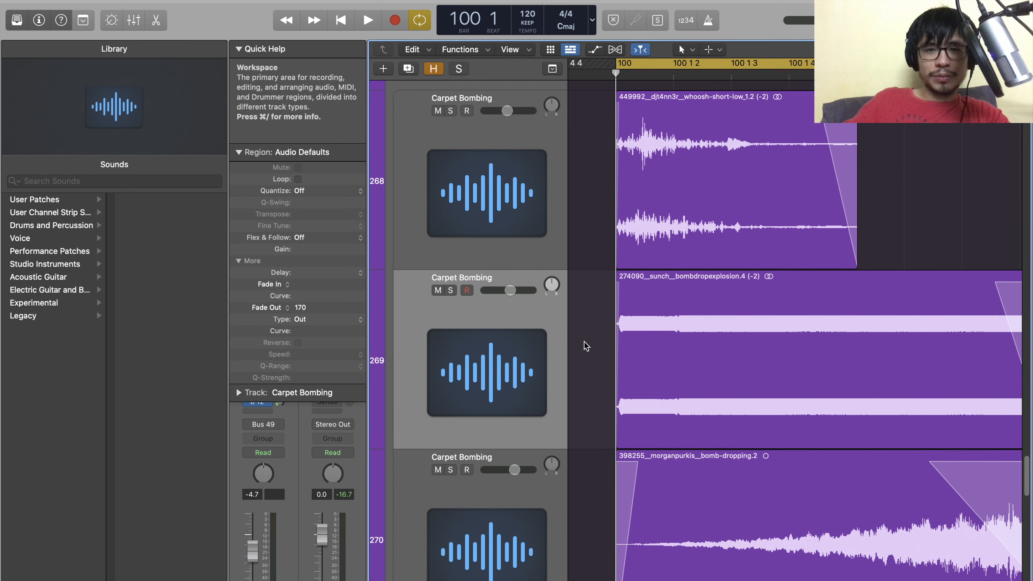
- Zoom out from the Carpet Bombing regions to show the whole project's track stacks
mouse_move(584, 345)
left_mouse_down()
mouse_move(647, 362)
mouse_move(591, 350)
left_mouse_up()
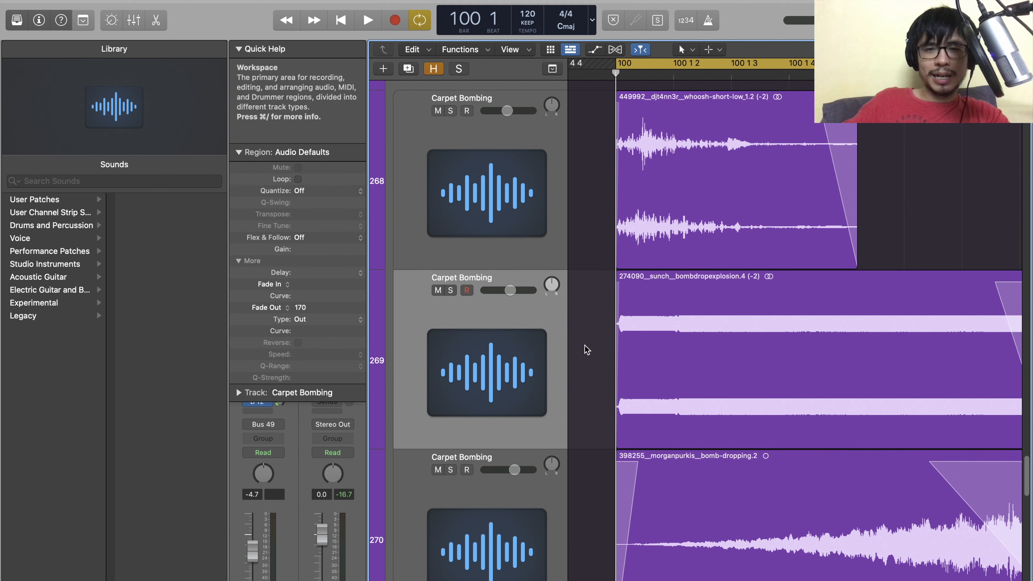
key("super+Left")
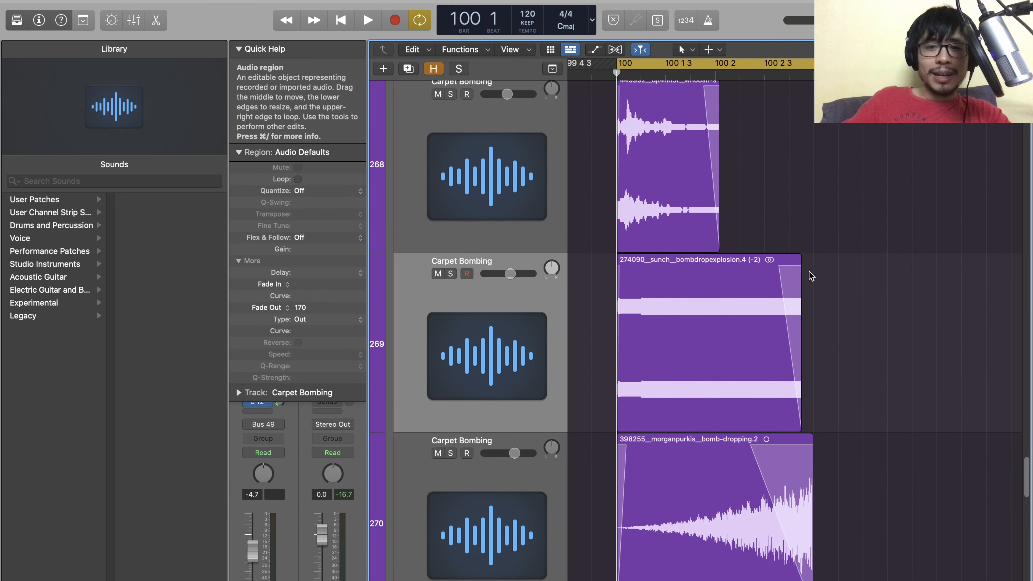
key("z")
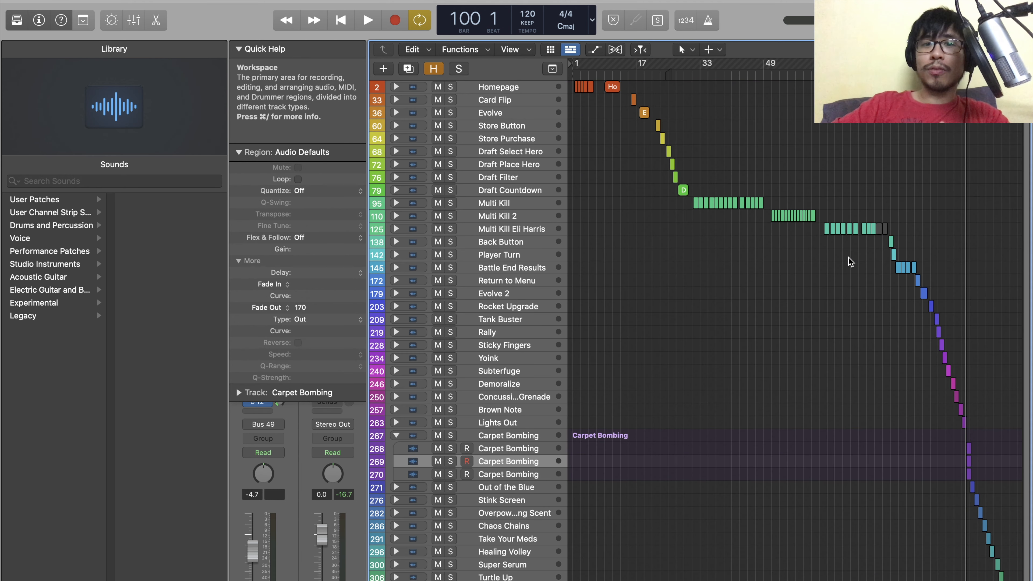